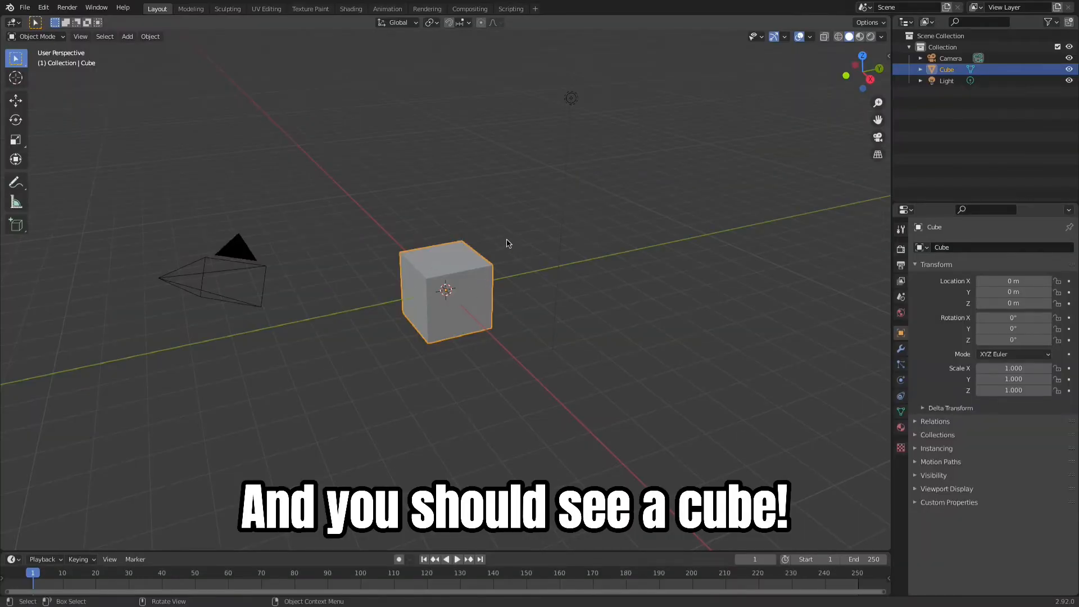
# Open the Modeling workspace and switch the cube from Edit Mode to Object Mode.
pyautogui.moveTo(506, 245); pyautogui.dragTo(585, 212, button='middle')
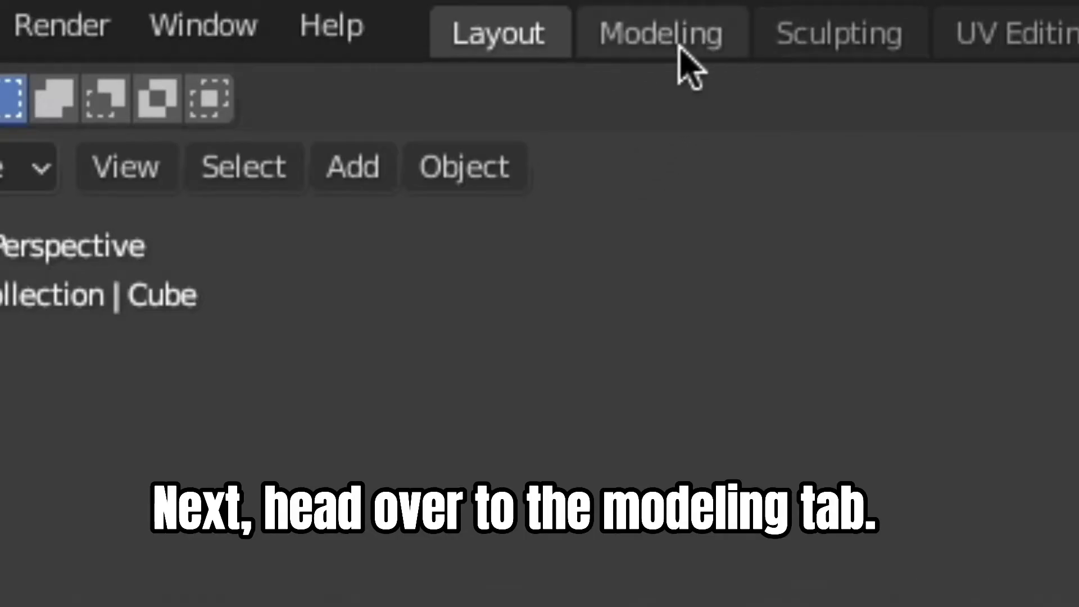
pyautogui.click(658, 48)
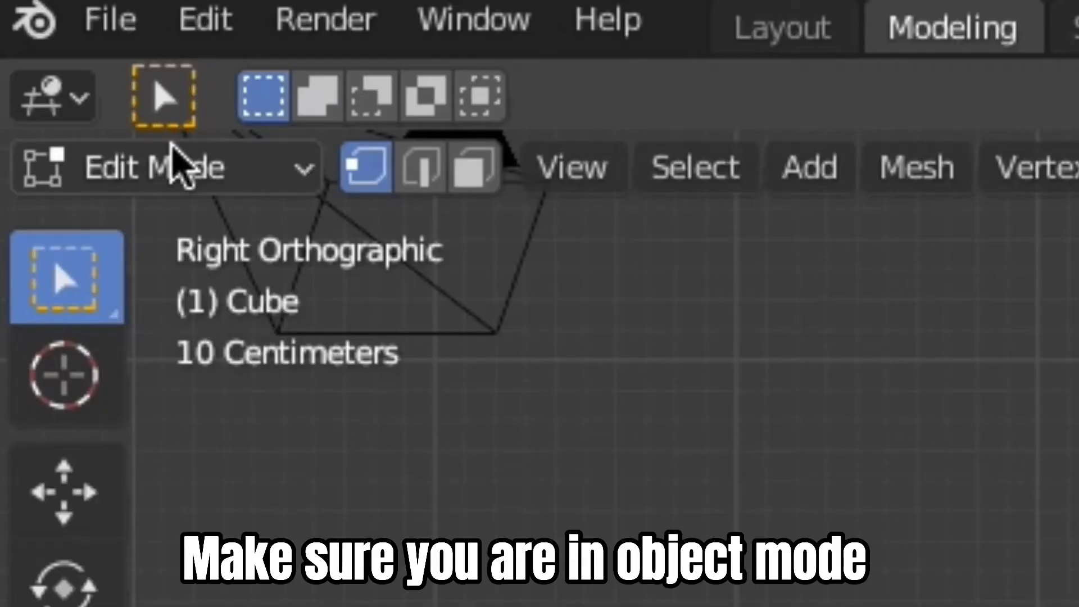
pyautogui.press('Tab')
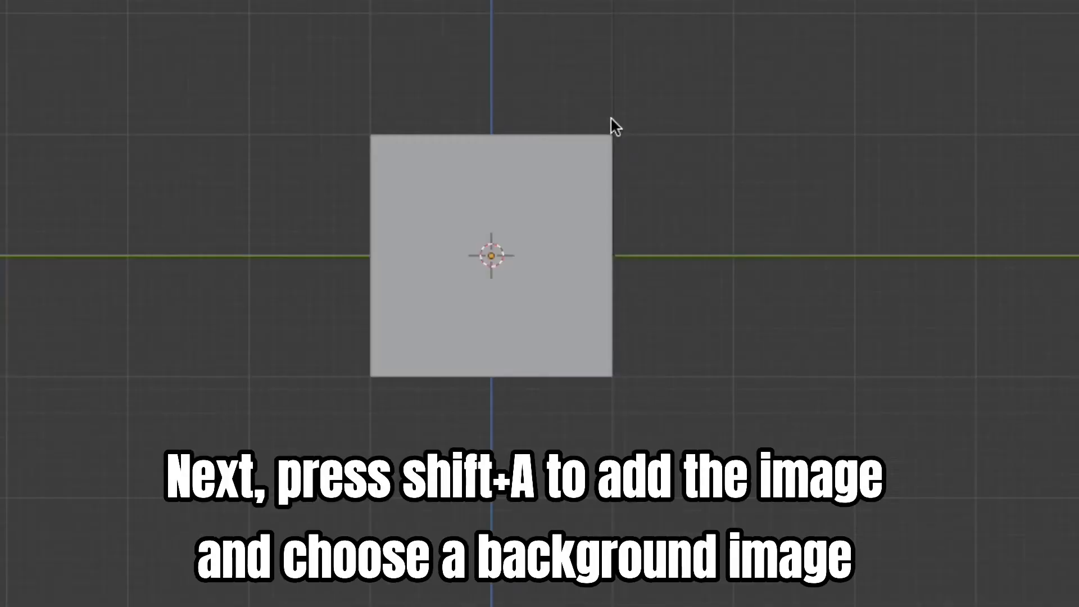
# Add Laser Tag Rifle.png from the Downloads folder as a background image aligned to the view.
pyautogui.hotkey('shift', 'a')
pyautogui.moveTo(549, 378)
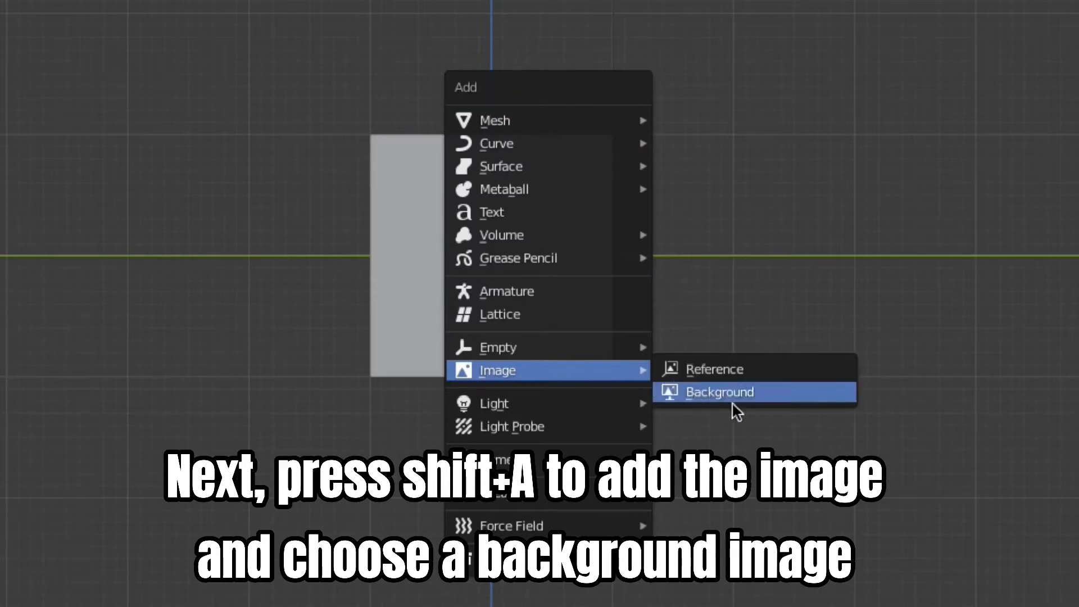
pyautogui.click(713, 398)
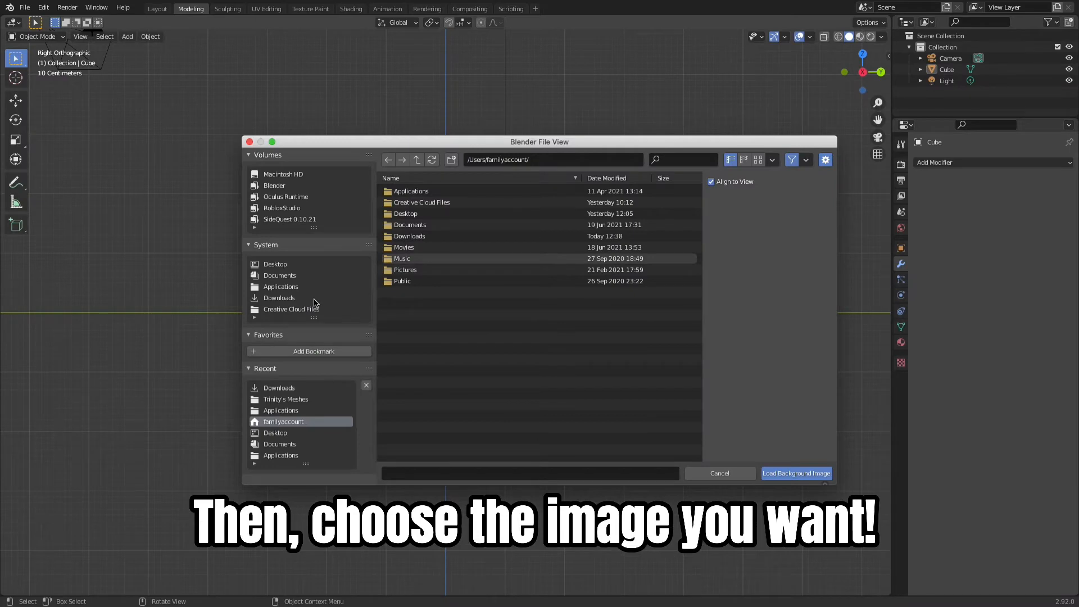
pyautogui.click(315, 298)
pyautogui.scroll(-7, 465, 323)
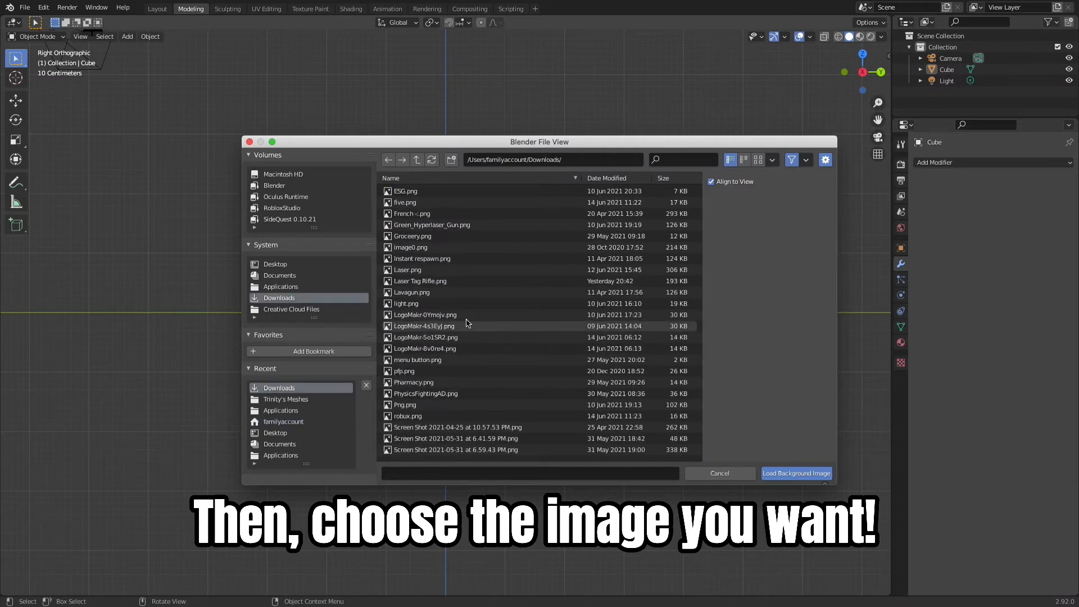
pyautogui.click(444, 281)
pyautogui.click(802, 471)
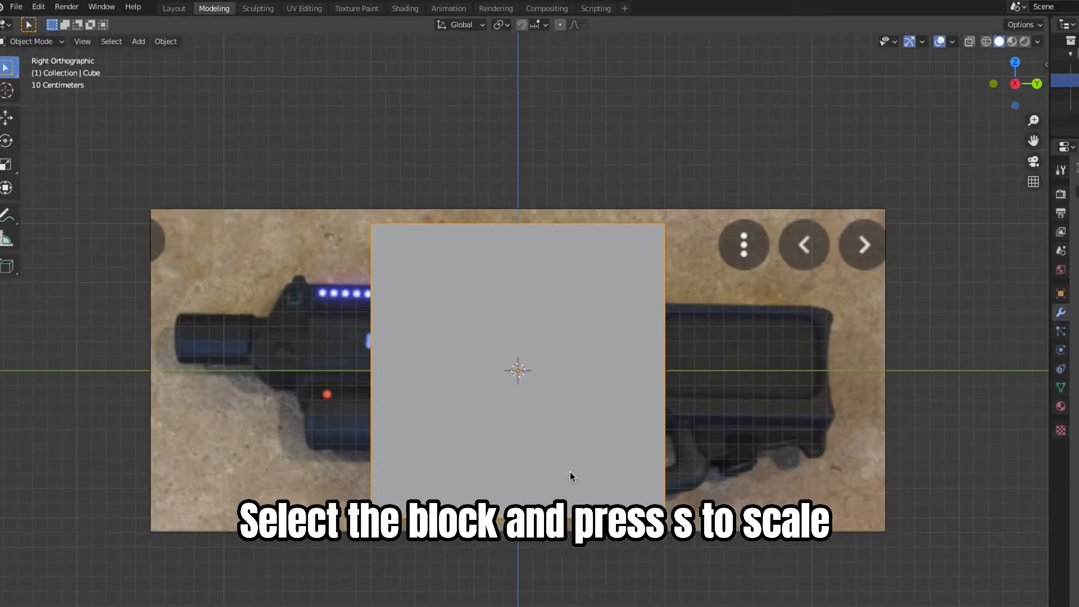
# Scale the cube down to a small block and move it slightly up from the origin, over the rifle's body.
pyautogui.press('s')
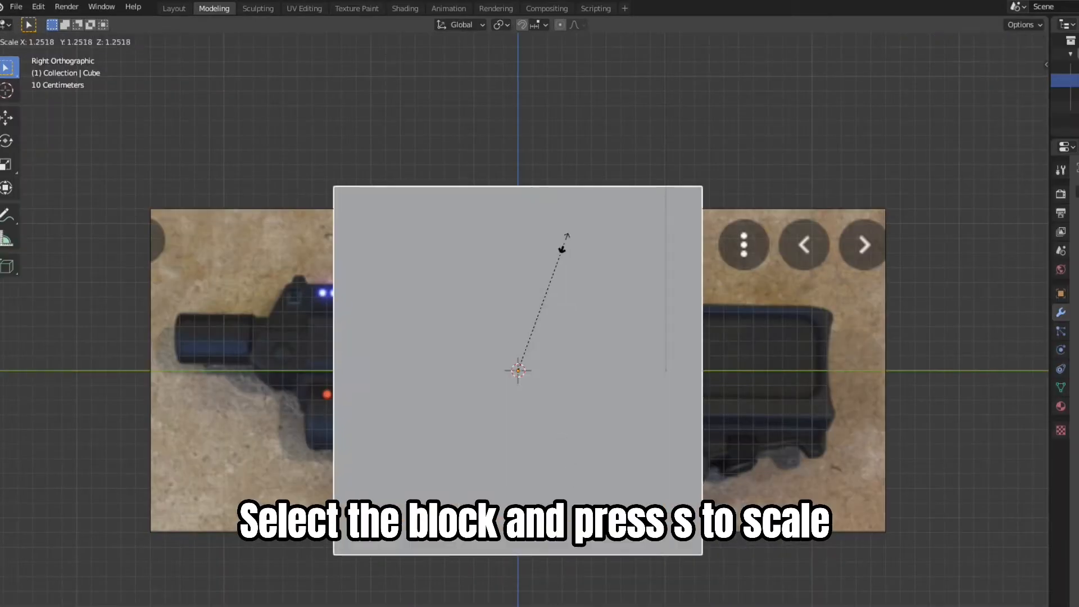
pyautogui.click(516, 359)
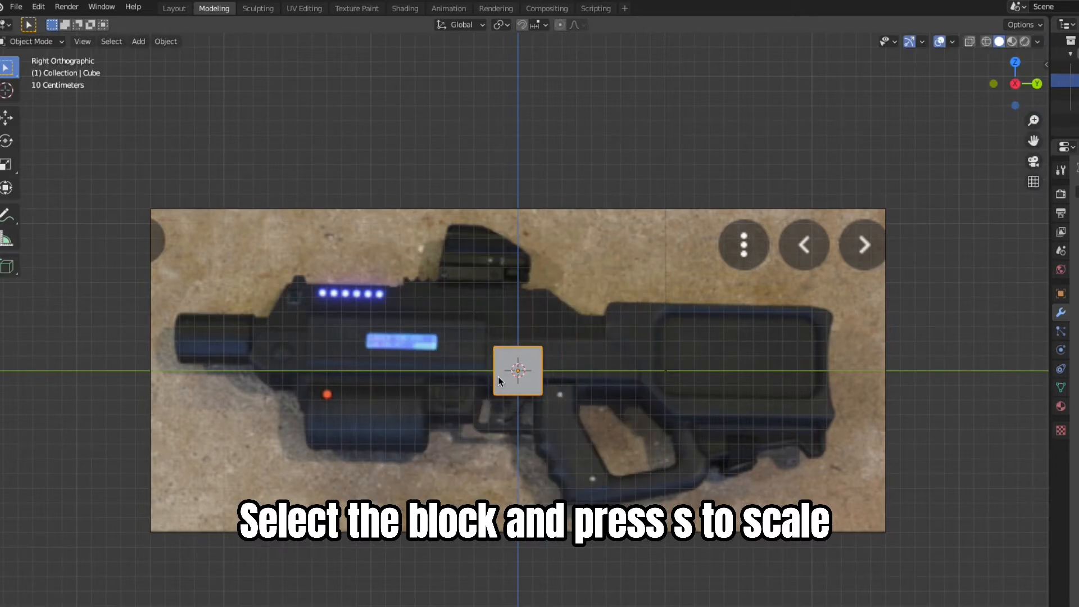
pyautogui.press('g')
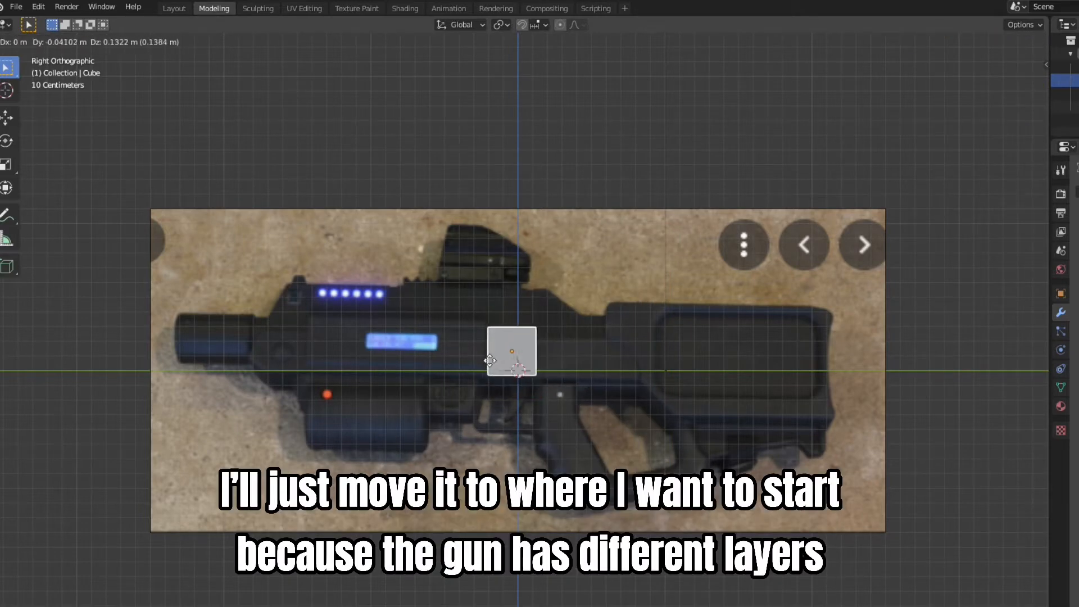
pyautogui.click(489, 358)
pyautogui.scroll(6, 589, 342)
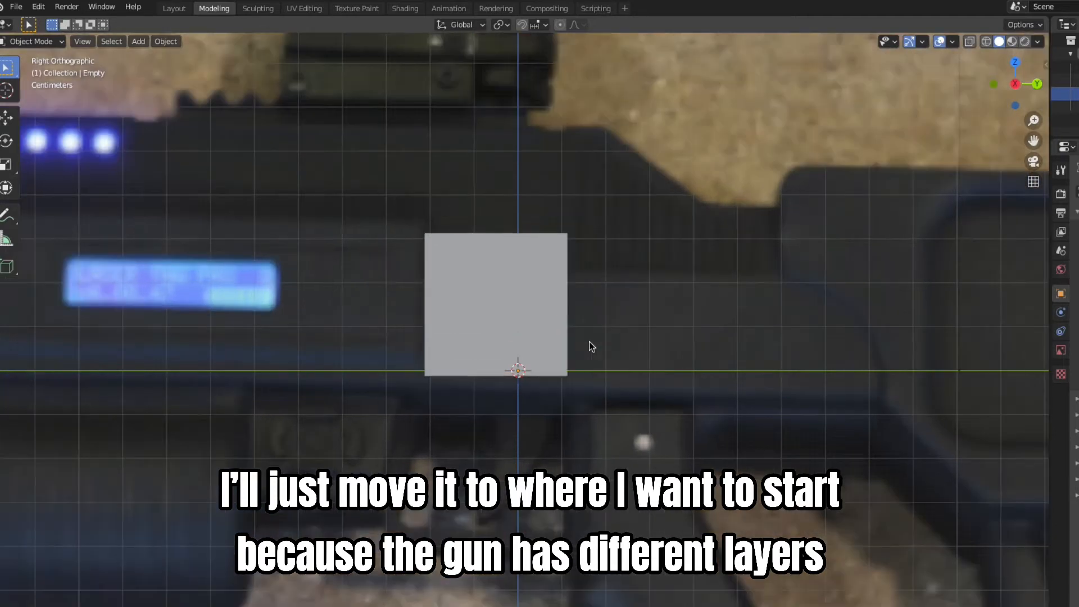
# Refine the cube's position and size so it sits just behind the rifle's display section, along the lower body line.
pyautogui.click(490, 315)
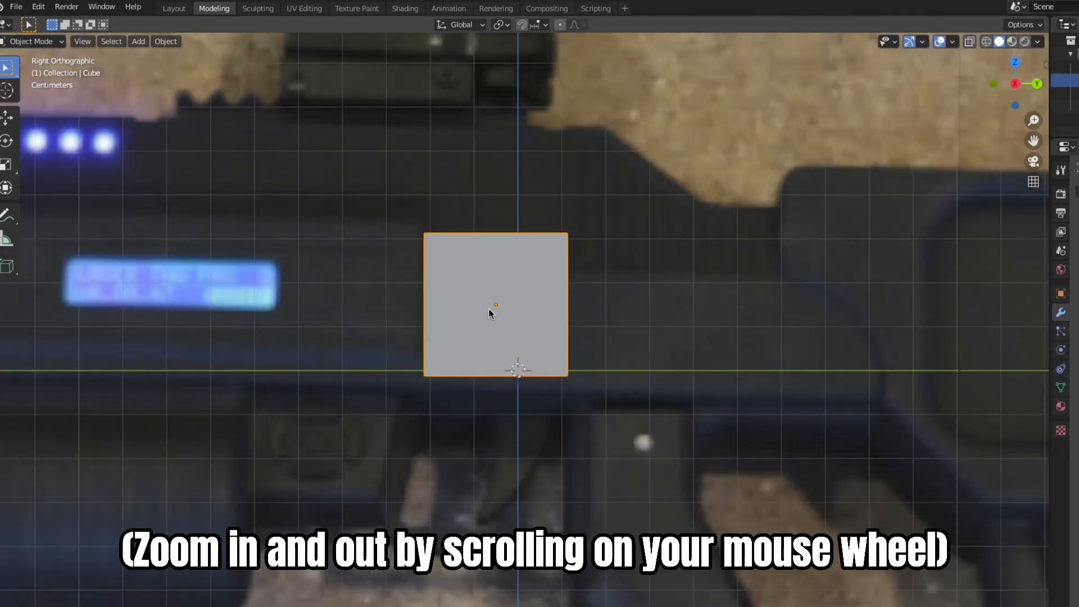
pyautogui.press('g')
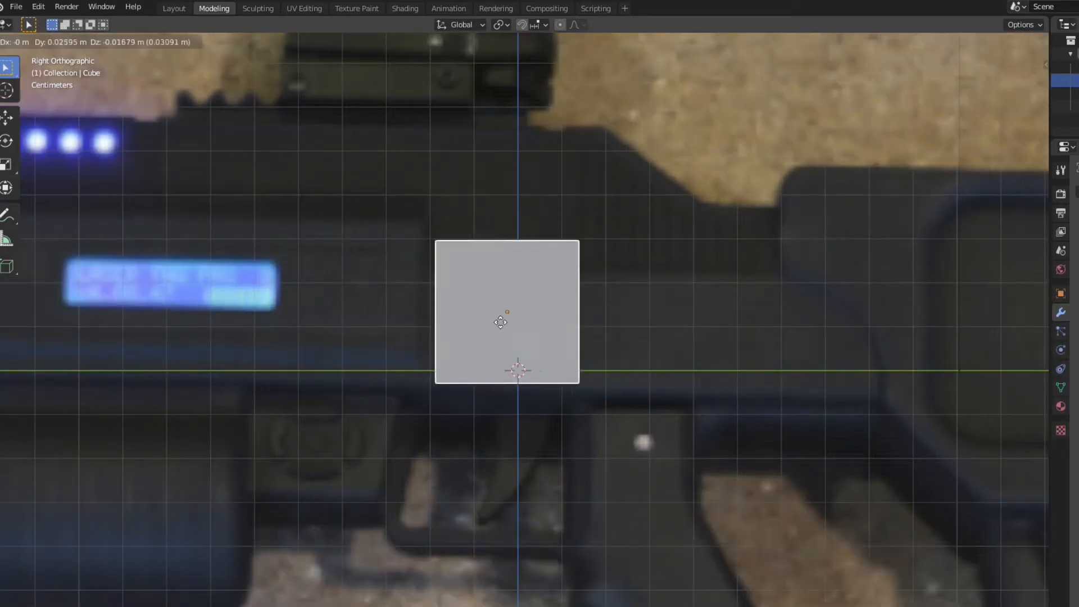
pyautogui.click(489, 322)
pyautogui.click(603, 231)
pyautogui.scroll(2, 602, 231)
pyautogui.keyDown('shift'); pyautogui.moveTo(603, 231); pyautogui.dragTo(603, 343, button='middle'); pyautogui.keyUp('shift')
pyautogui.click(504, 350)
pyautogui.press('s')
pyautogui.click(487, 381)
pyautogui.press('g')
pyautogui.click(427, 436)
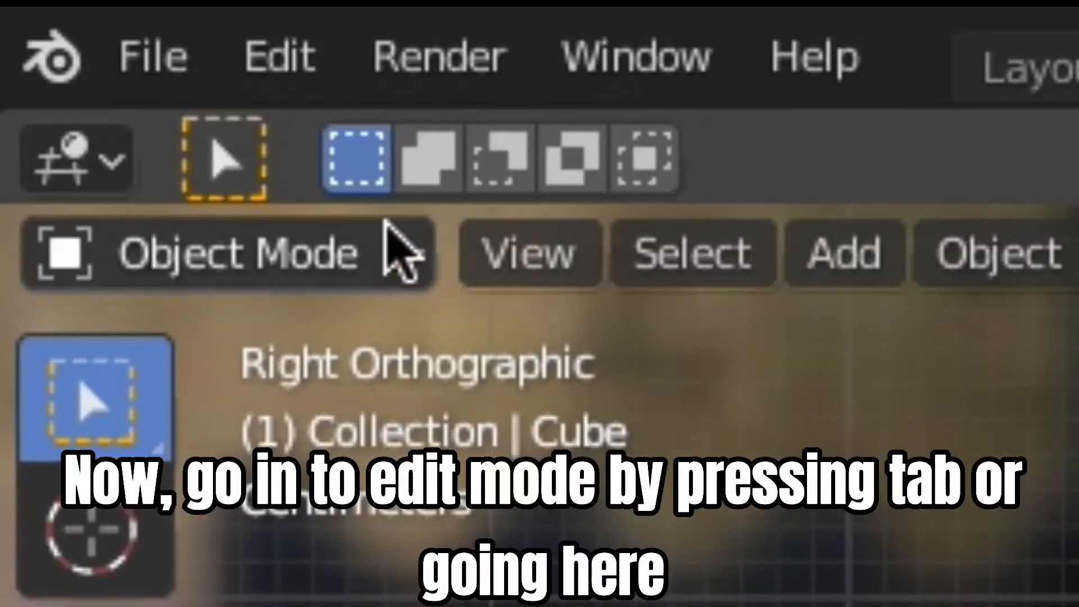
# Enter Edit Mode on the cube with Solid viewport shading.
pyautogui.click(398, 260)
pyautogui.click(294, 429)
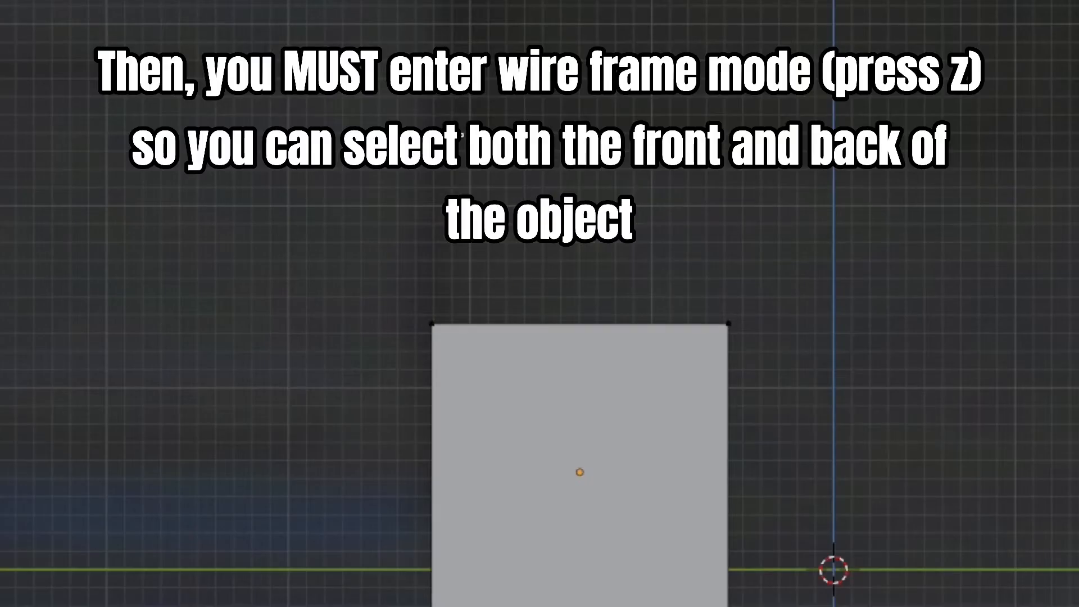
pyautogui.press('z')
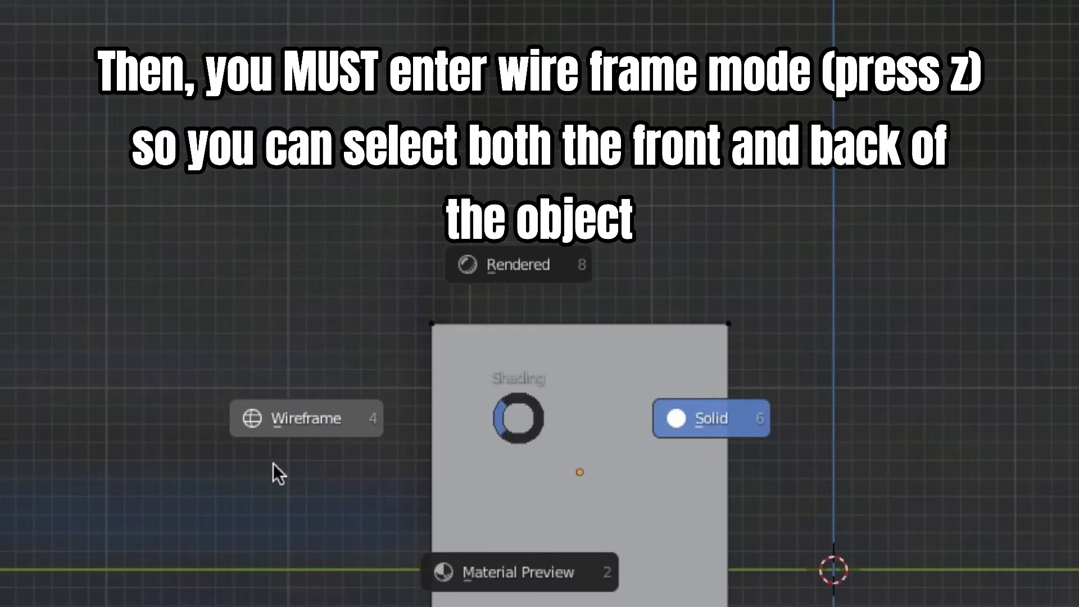
pyautogui.click(785, 432)
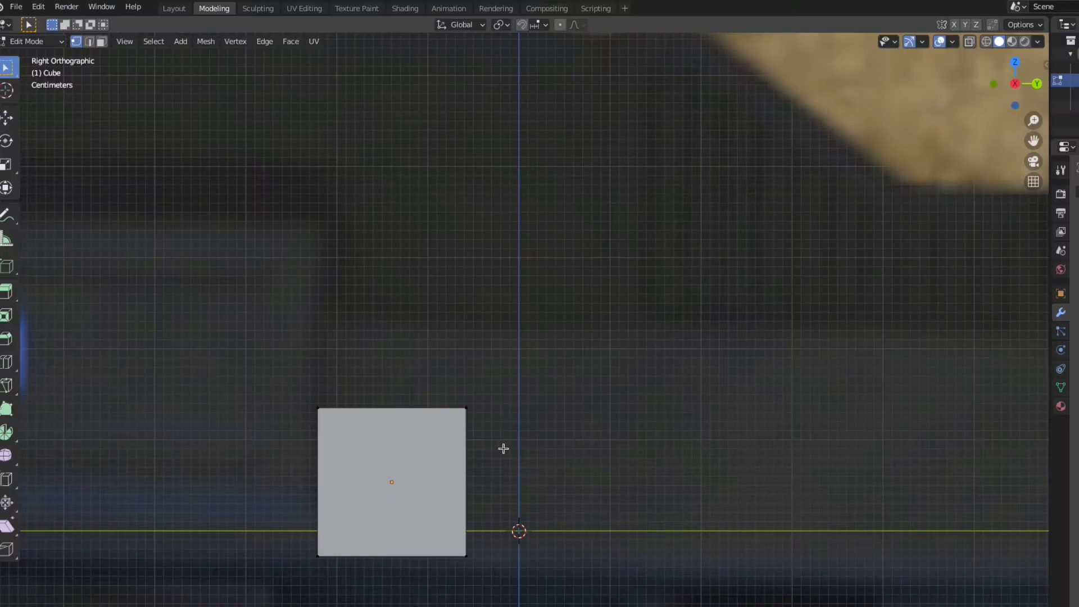
# Try moving an upper corner of the cube with solid shading, cancel it, and return to the right orthographic view.
pyautogui.moveTo(504, 448); pyautogui.dragTo(528, 445, button='middle')
pyautogui.moveTo(228, 370); pyautogui.dragTo(309, 438)
pyautogui.moveTo(315, 340); pyautogui.dragTo(423, 355, button='middle')
pyautogui.press('g')
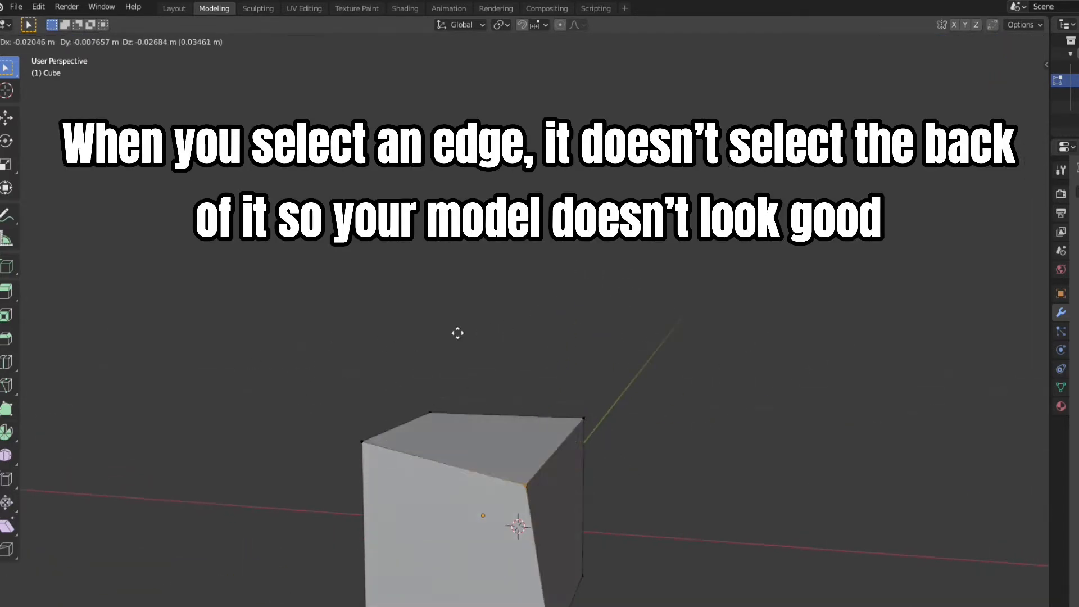
pyautogui.press('Escape')
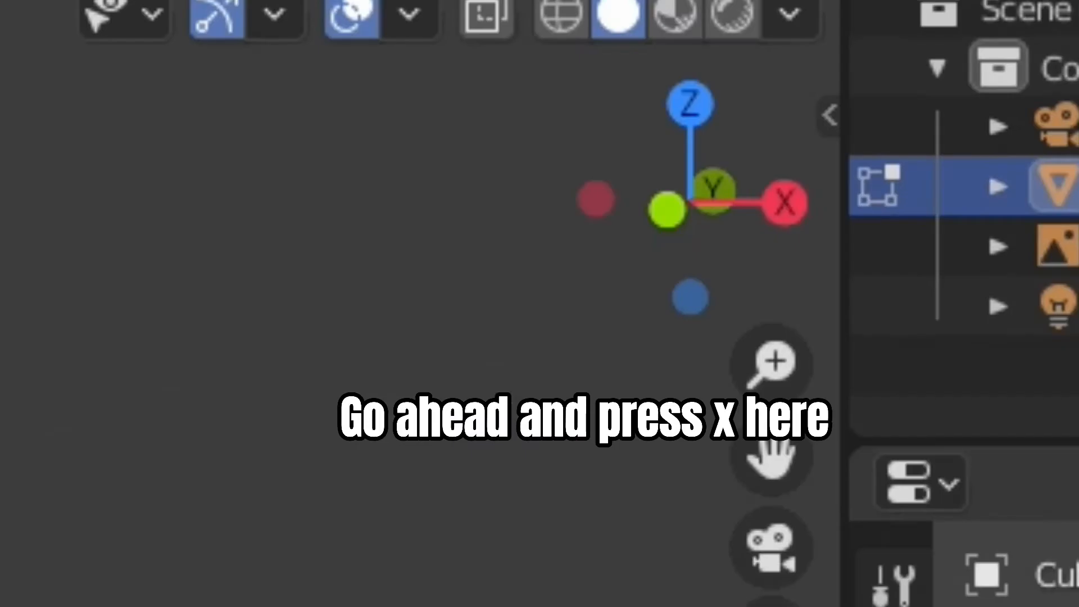
pyautogui.click(765, 212)
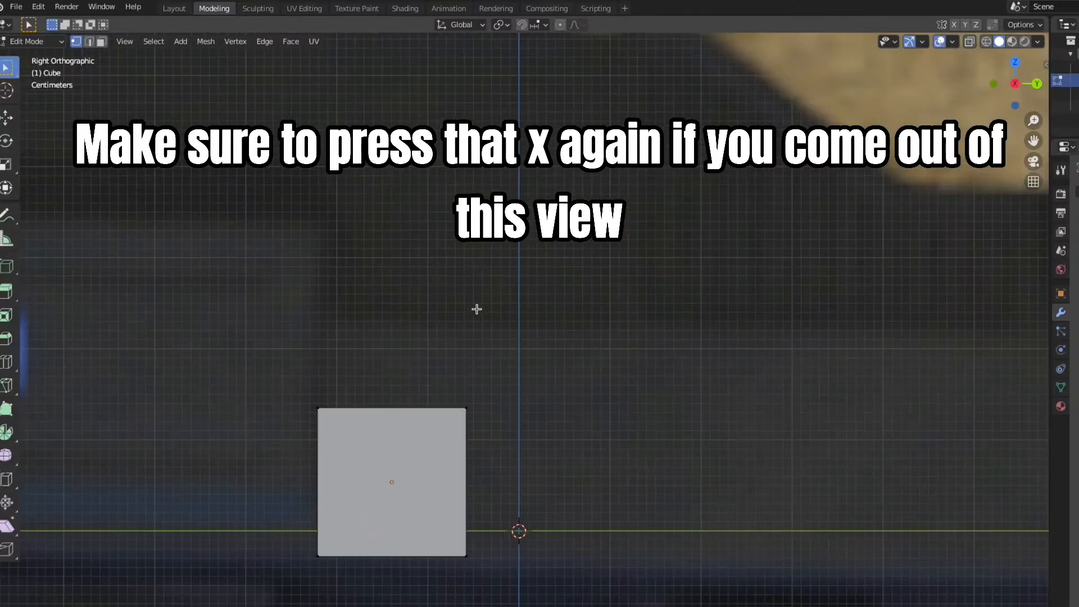
# Switch the viewport shading to Wireframe so front and back vertices can be selected together.
pyautogui.press('z')
pyautogui.click(263, 344)
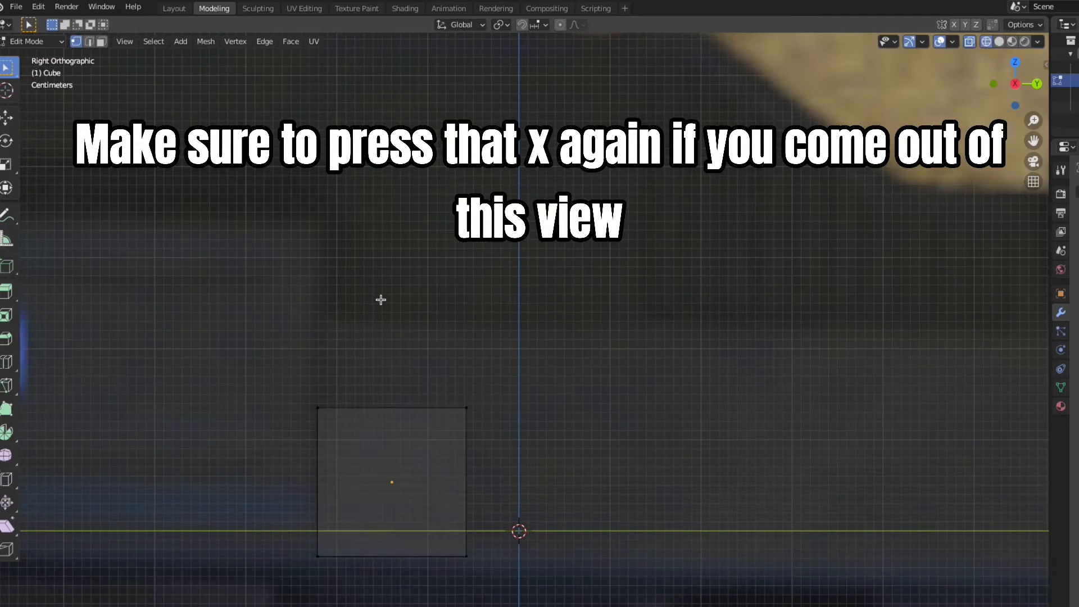
pyautogui.scroll(2, 381, 298)
pyautogui.keyDown('shift'); pyautogui.moveTo(397, 330); pyautogui.dragTo(397, 250, button='middle'); pyautogui.keyUp('shift')
pyautogui.scroll(-2, 374, 330)
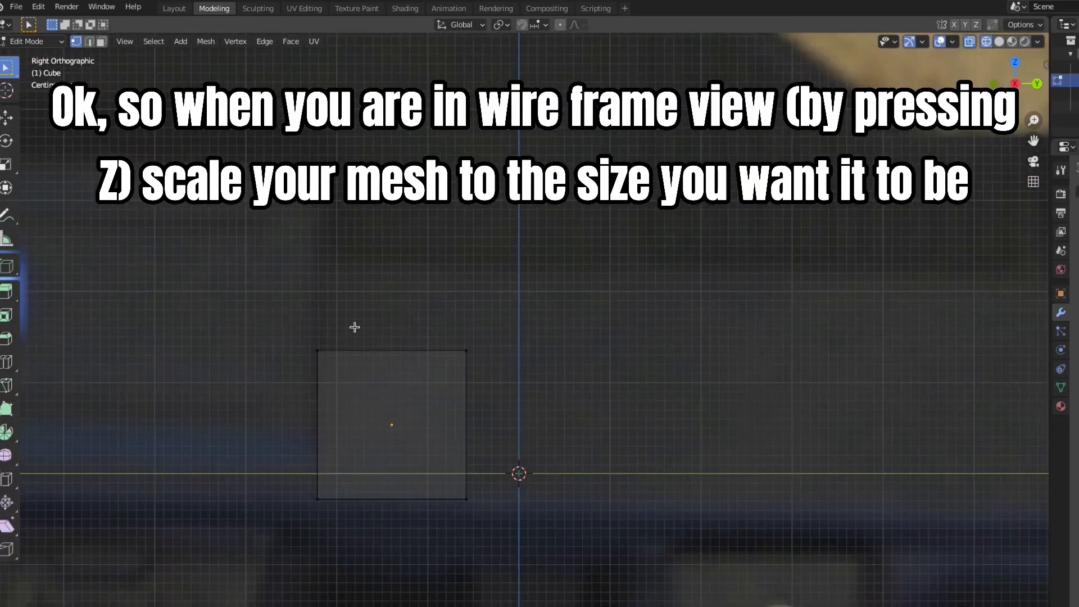
# Select the whole mesh and nudge it into place against the lower body of the rifle.
pyautogui.press('a')
pyautogui.press('s')
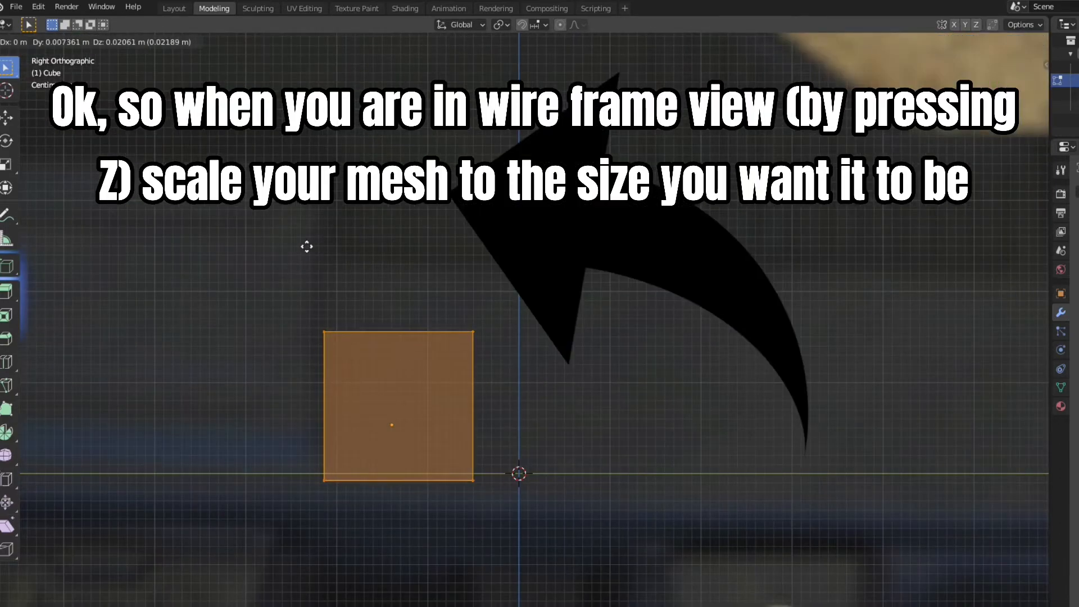
pyautogui.press('Escape')
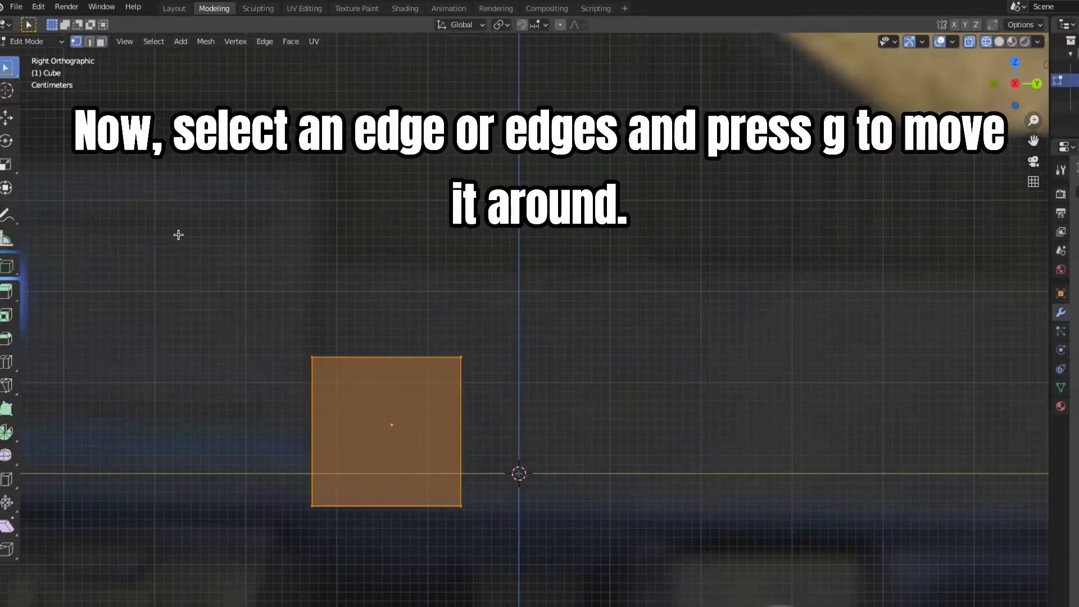
# Raise the block's top vertices about 0.1 m to match the height of the rifle's body panel.
pyautogui.moveTo(204, 243); pyautogui.dragTo(517, 420)
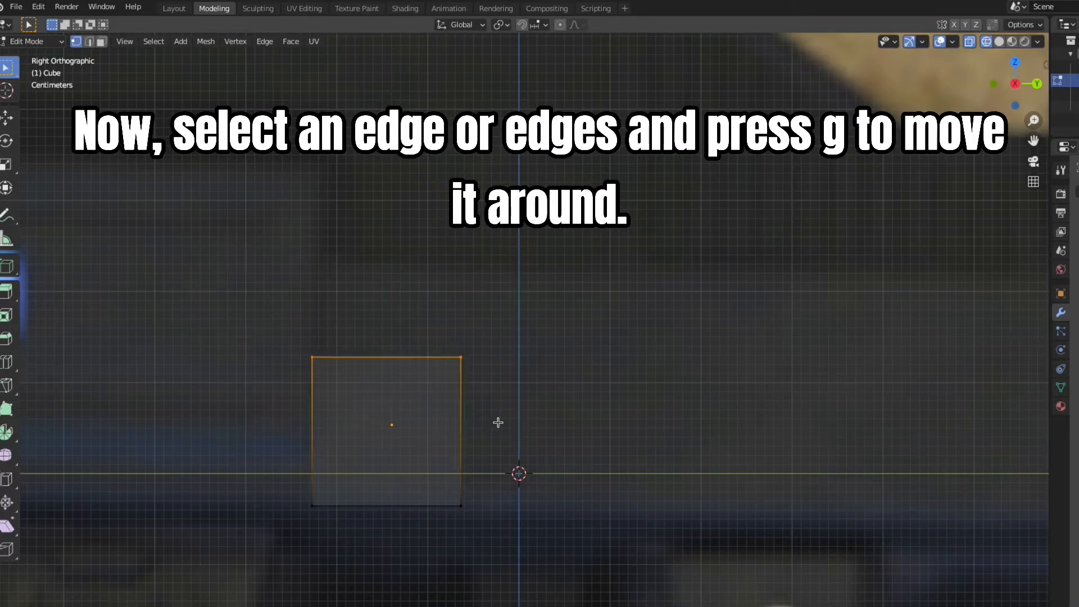
pyautogui.press('g')
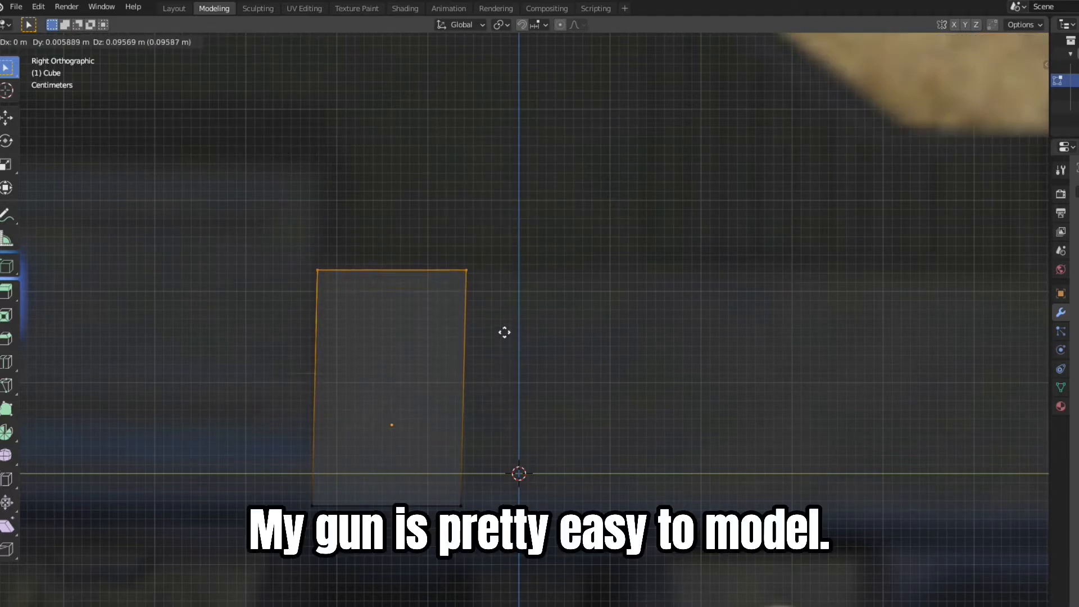
pyautogui.click(500, 329)
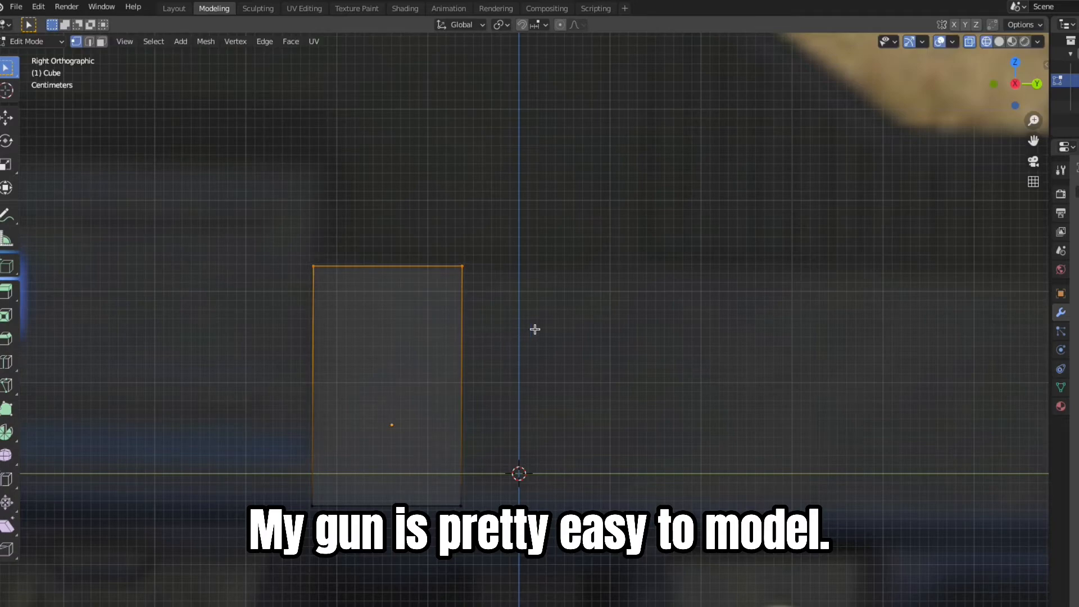
pyautogui.click(607, 339)
# Move the vertices on the block's stock-facing side along the rifle body to where the stock's curve begins.
pyautogui.scroll(2, 617, 342)
pyautogui.scroll(-3, 624, 348)
pyautogui.keyDown('shift'); pyautogui.moveTo(657, 379); pyautogui.dragTo(387, 357, button='middle'); pyautogui.keyUp('shift')
pyautogui.scroll(-2, 386, 356)
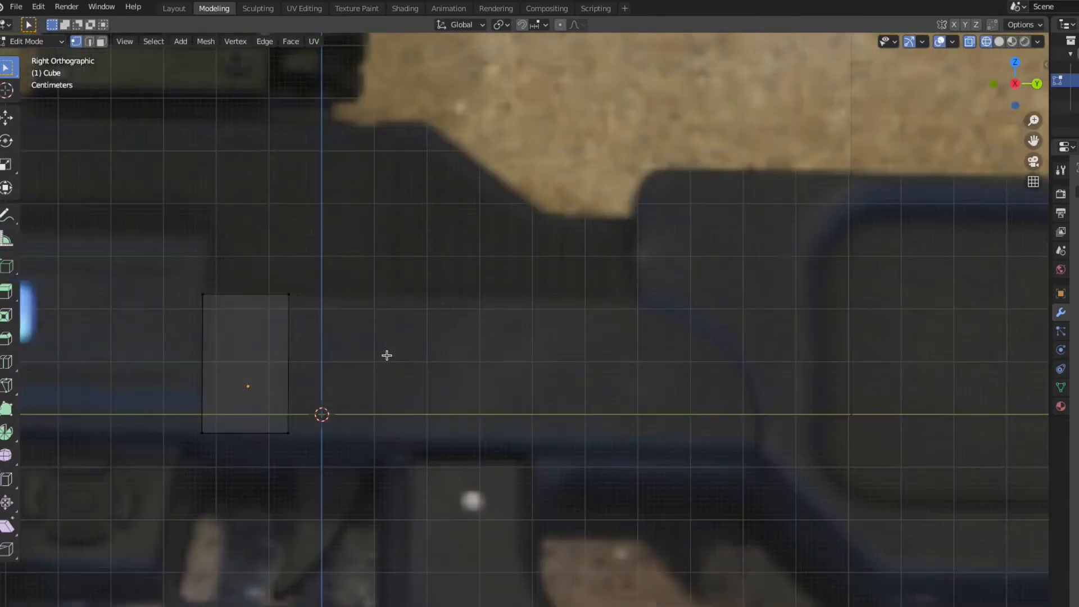
pyautogui.moveTo(255, 269); pyautogui.dragTo(356, 470)
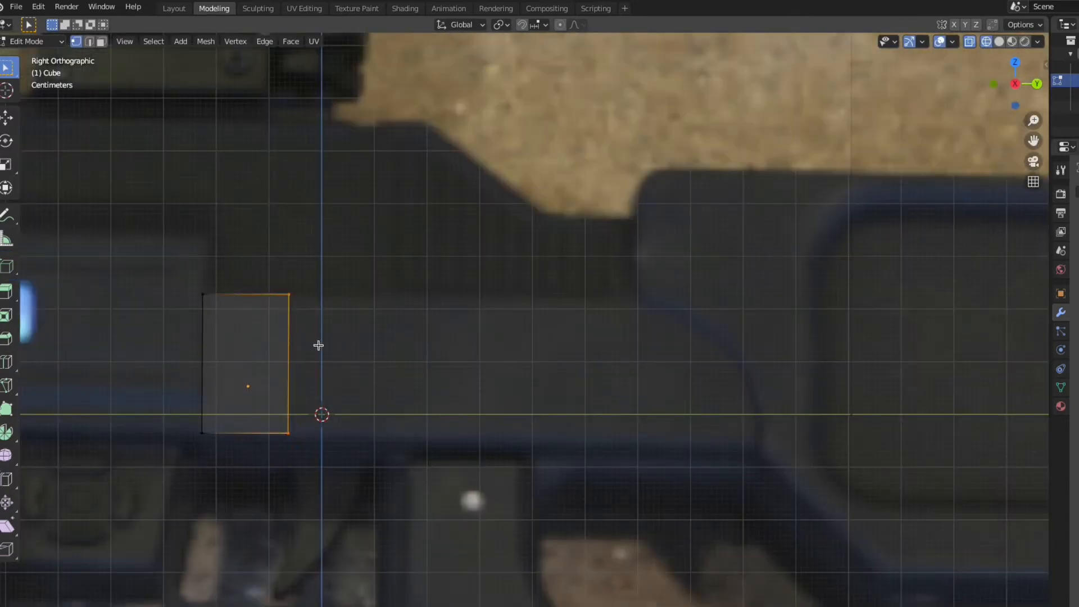
pyautogui.press('g')
pyautogui.click(670, 355)
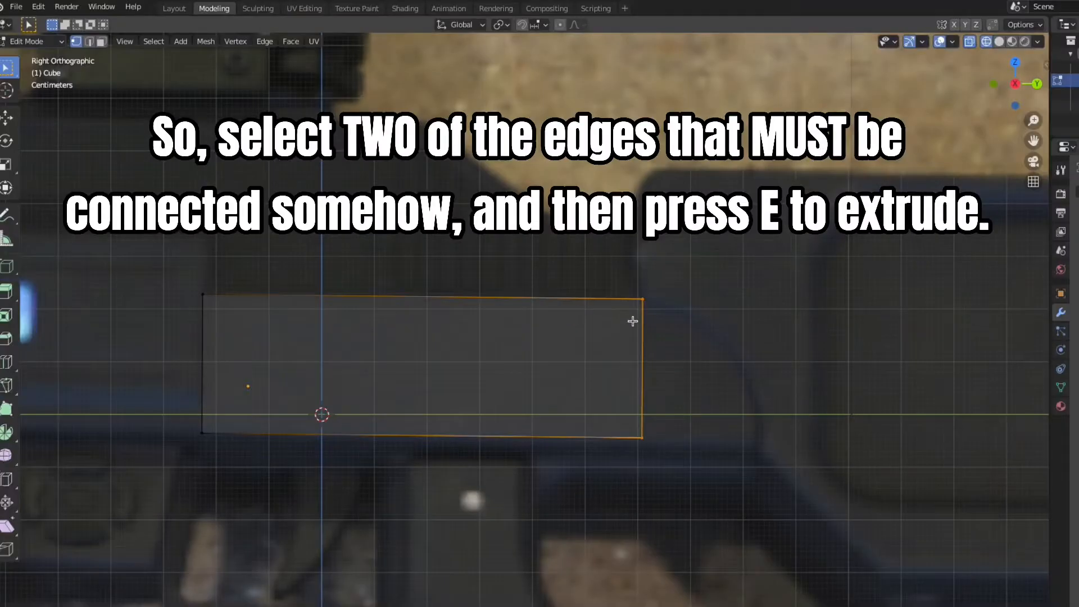
# Extrude the stock-facing end a short distance, then reposition the new end and its lower corner along the rifle's outline.
pyautogui.press('e')
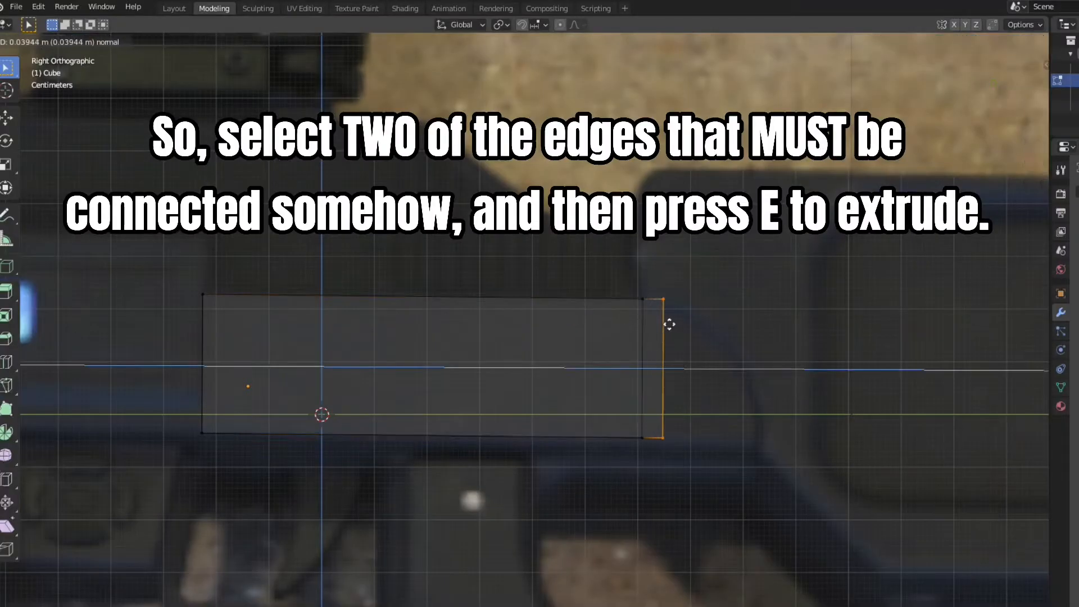
pyautogui.click(689, 323)
pyautogui.press('g')
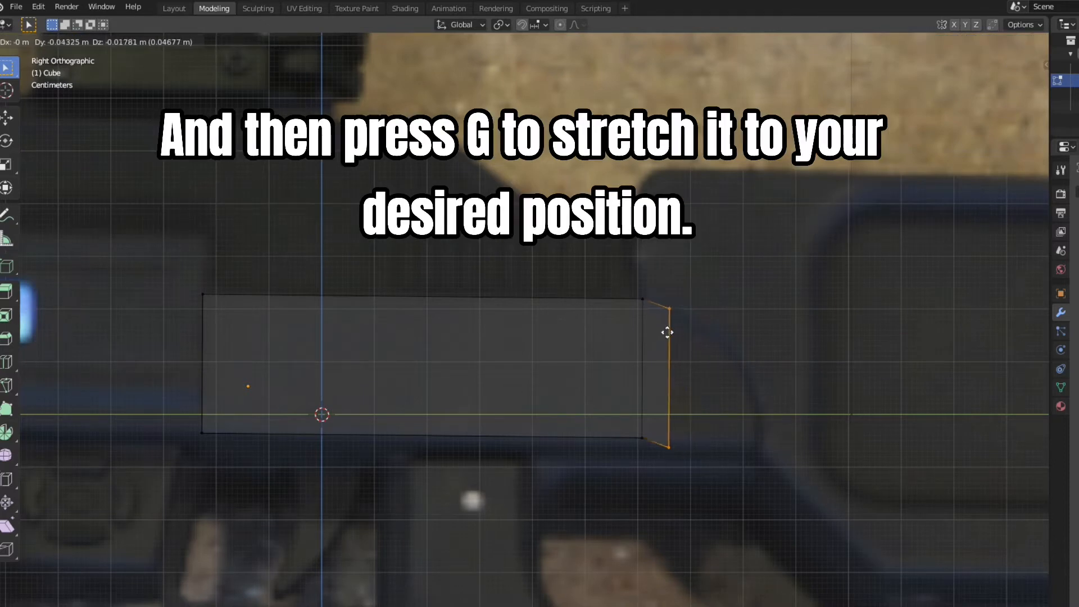
pyautogui.click(676, 336)
pyautogui.press('g')
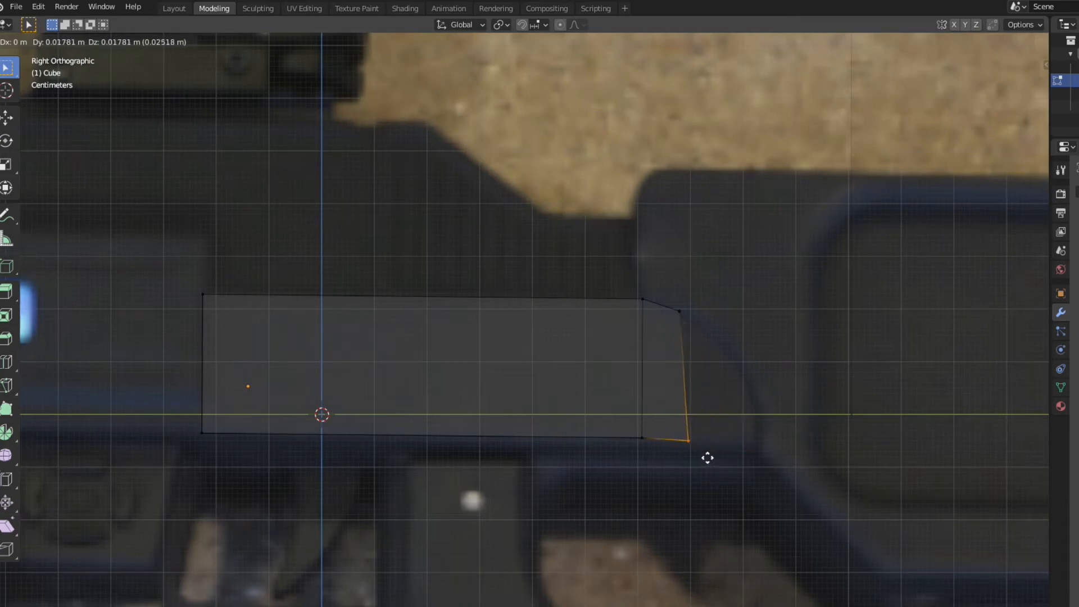
pyautogui.click(705, 457)
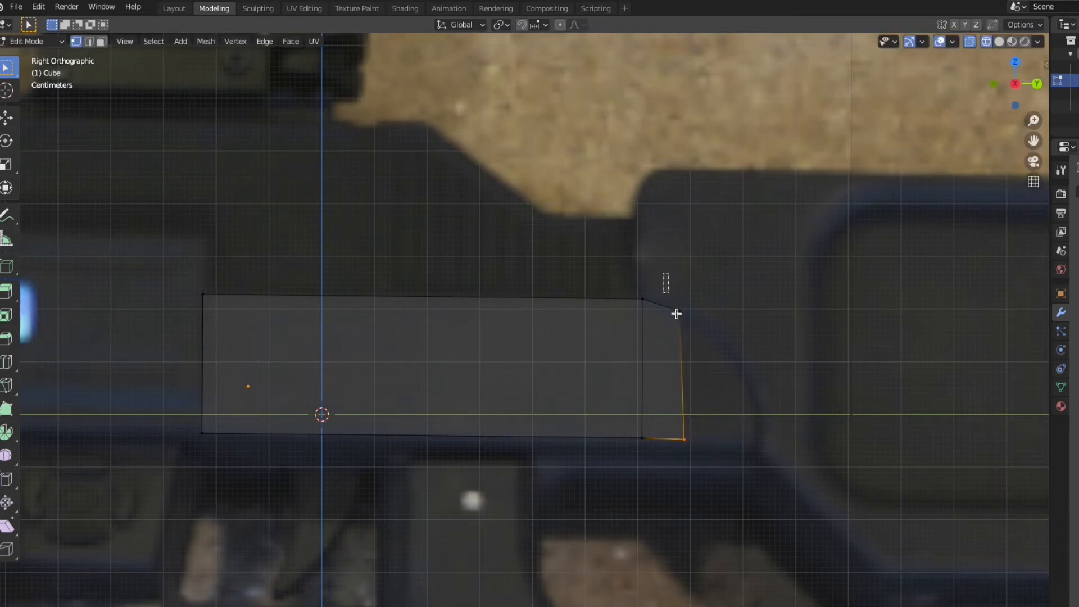
# Extrude the block's stock-facing end in successive short segments, positioning each segment's vertices along the stock's downward curve.
pyautogui.press('e')
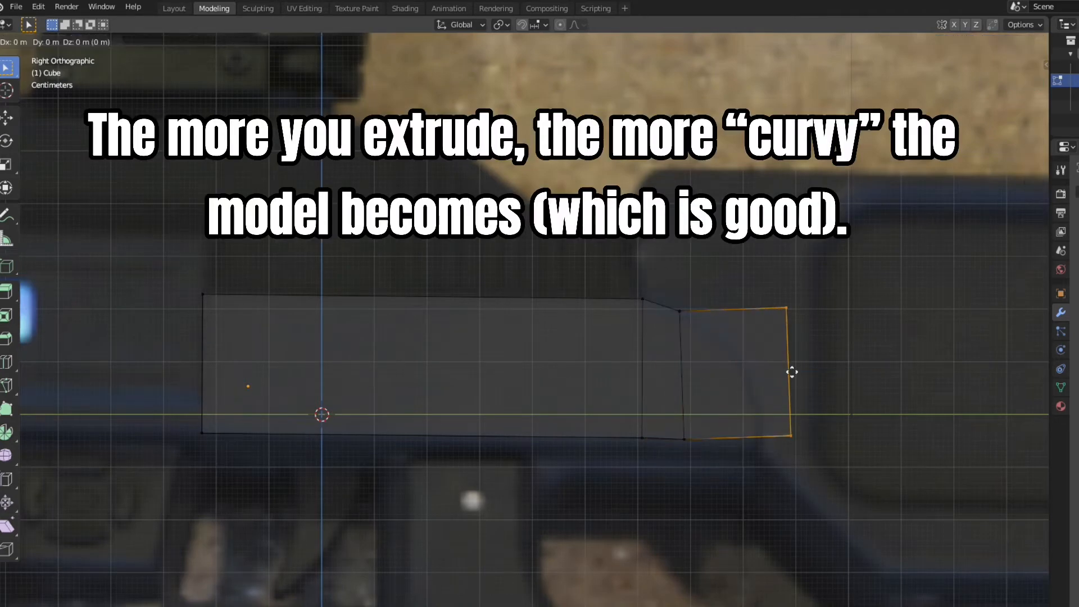
pyautogui.click(723, 402)
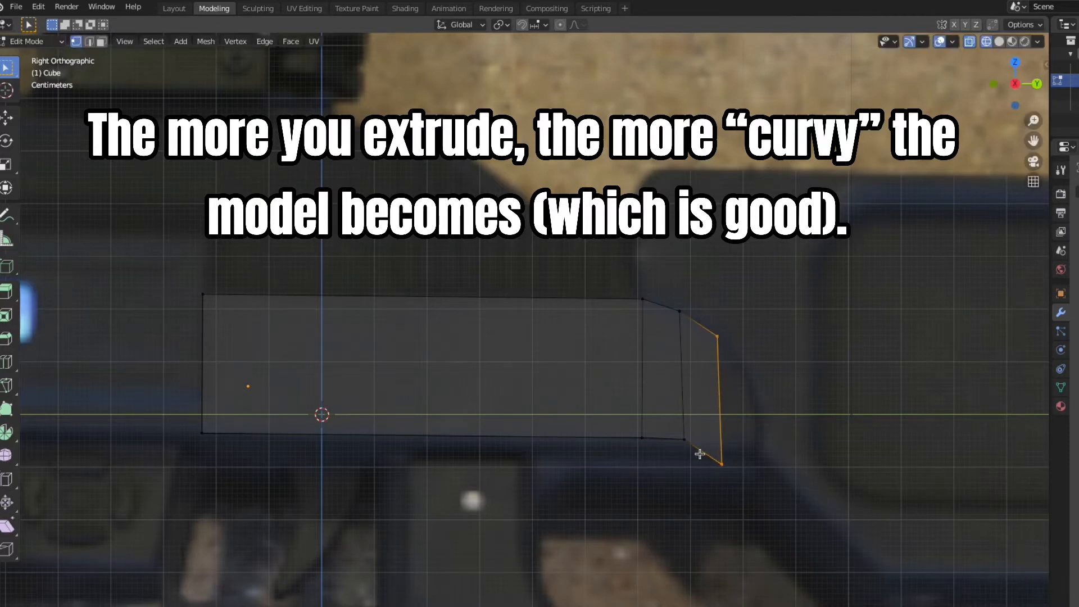
pyautogui.press('e')
pyautogui.click(785, 541)
pyautogui.press('g')
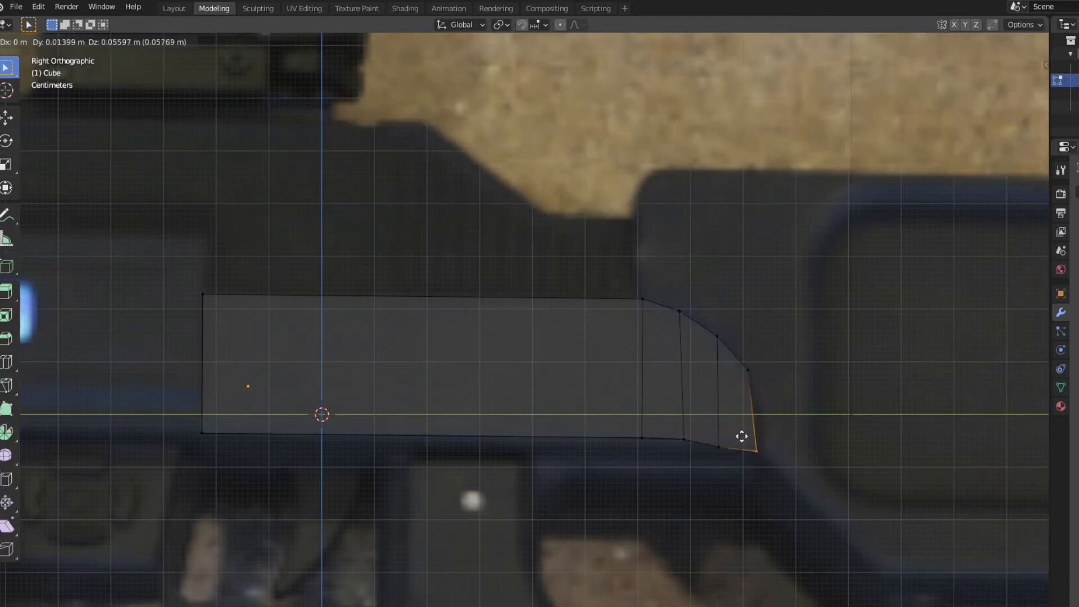
pyautogui.click(744, 391)
pyautogui.press('e')
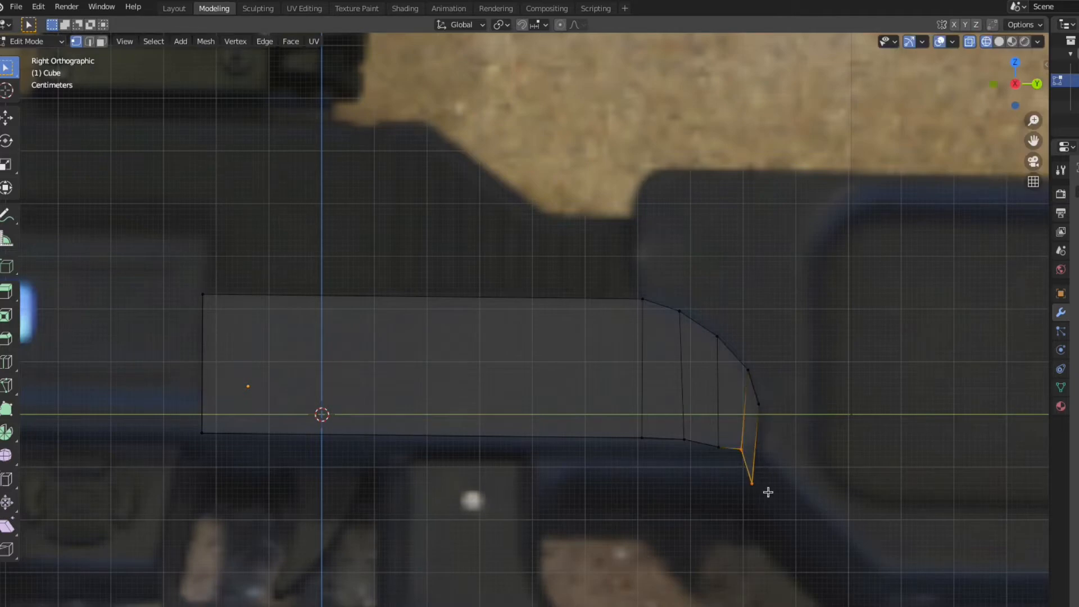
pyautogui.click(739, 434)
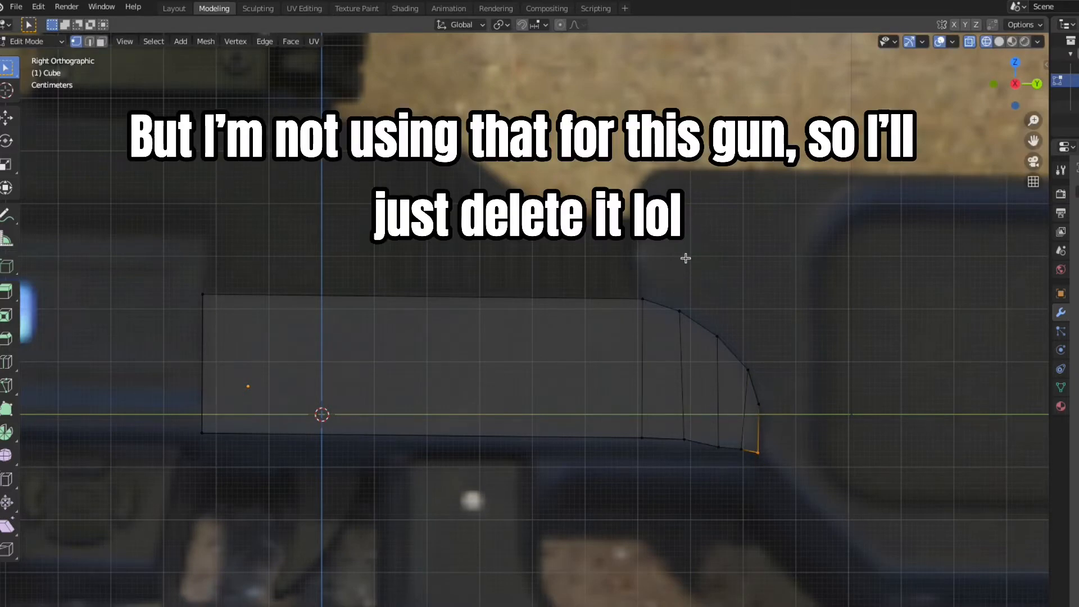
# Delete all the curved segments beyond the straight block at its stock-facing end.
pyautogui.moveTo(657, 283); pyautogui.dragTo(797, 518)
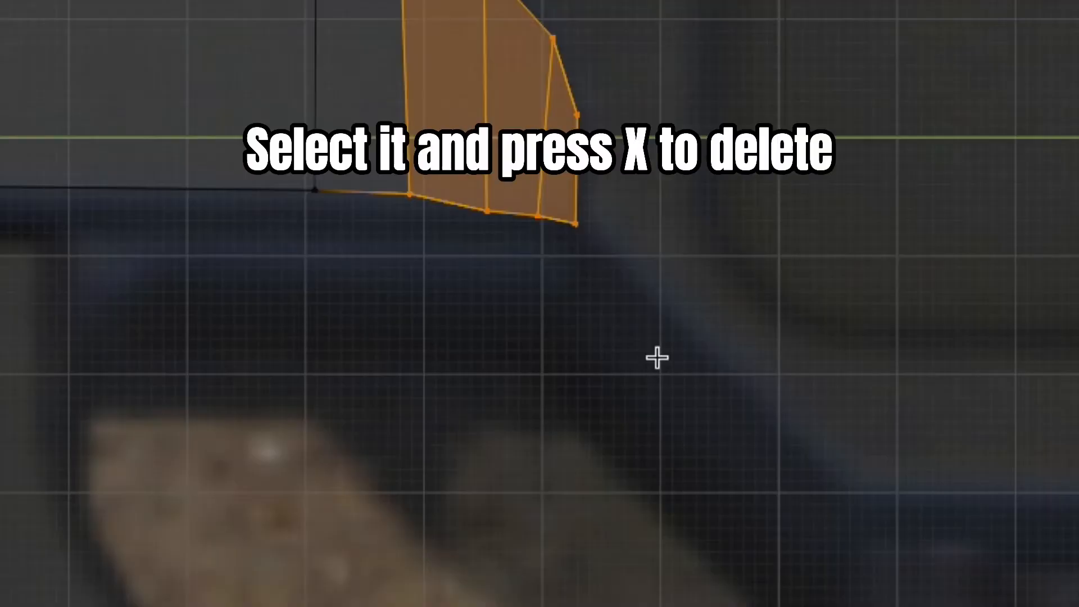
pyautogui.press('x')
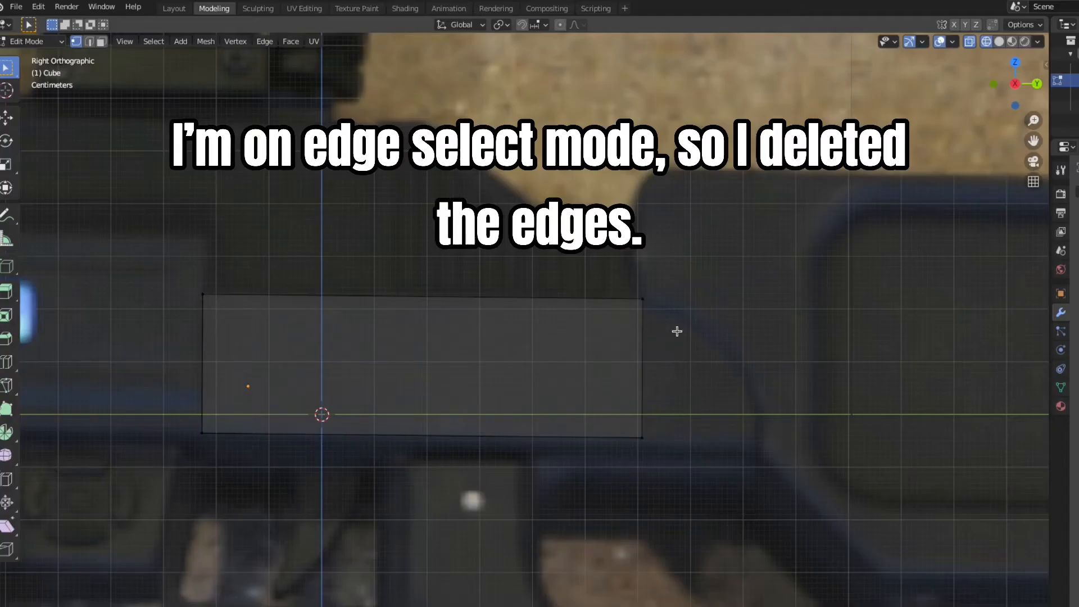
# Extrude the block's stock-facing end about 0.3 m to the stock opening, and extrude that section's upper face to the stock's top edge.
pyautogui.keyDown('shift'); pyautogui.moveTo(746, 324); pyautogui.dragTo(547, 340, button='middle'); pyautogui.keyUp('shift')
pyautogui.moveTo(399, 237); pyautogui.dragTo(532, 482)
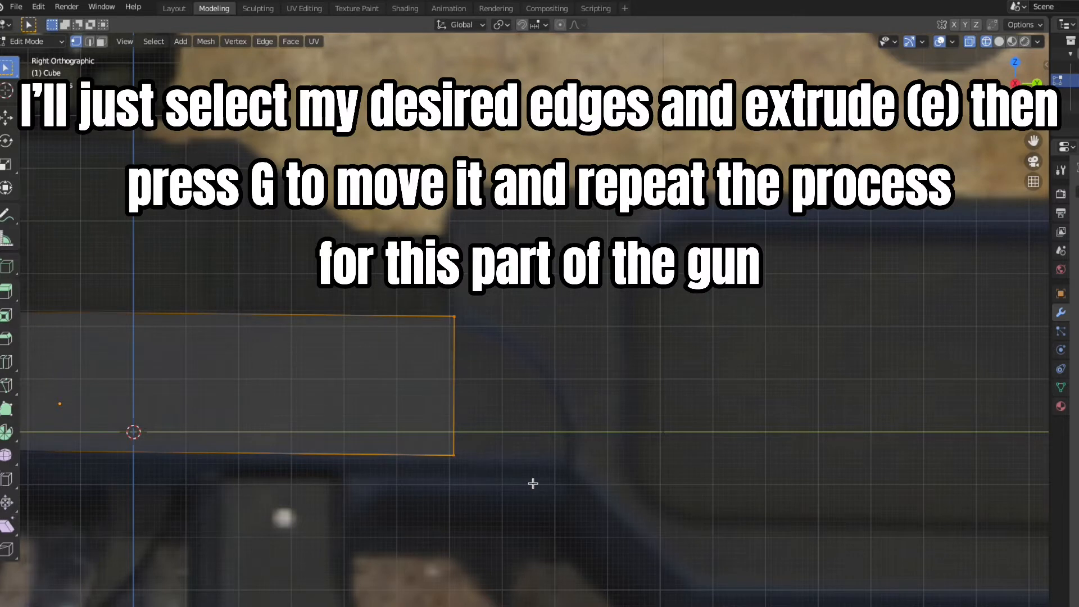
pyautogui.press('e')
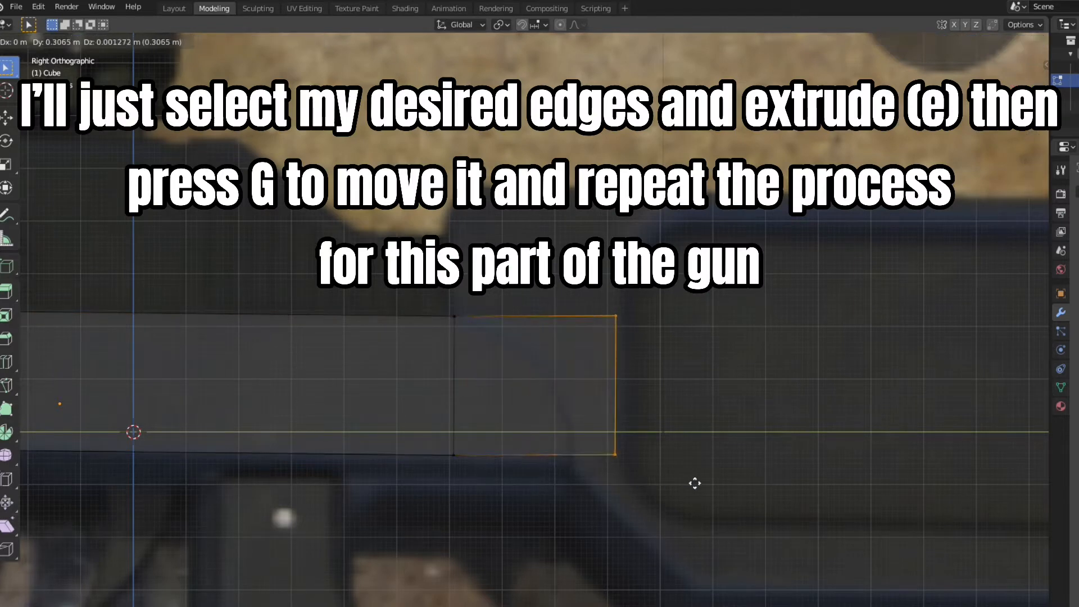
pyautogui.click(705, 484)
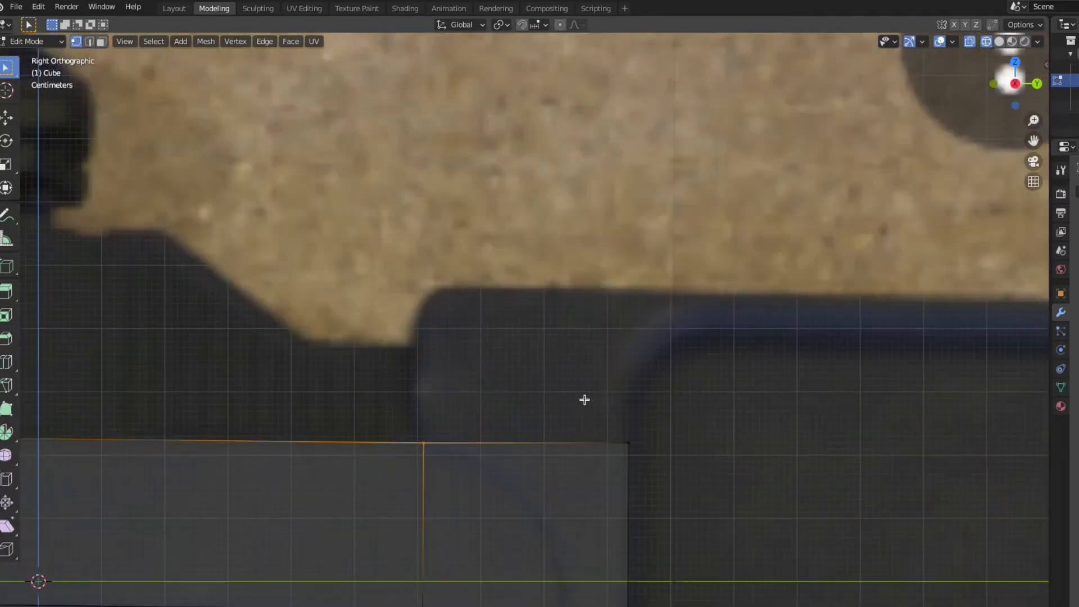
pyautogui.press('e')
pyautogui.click(511, 343)
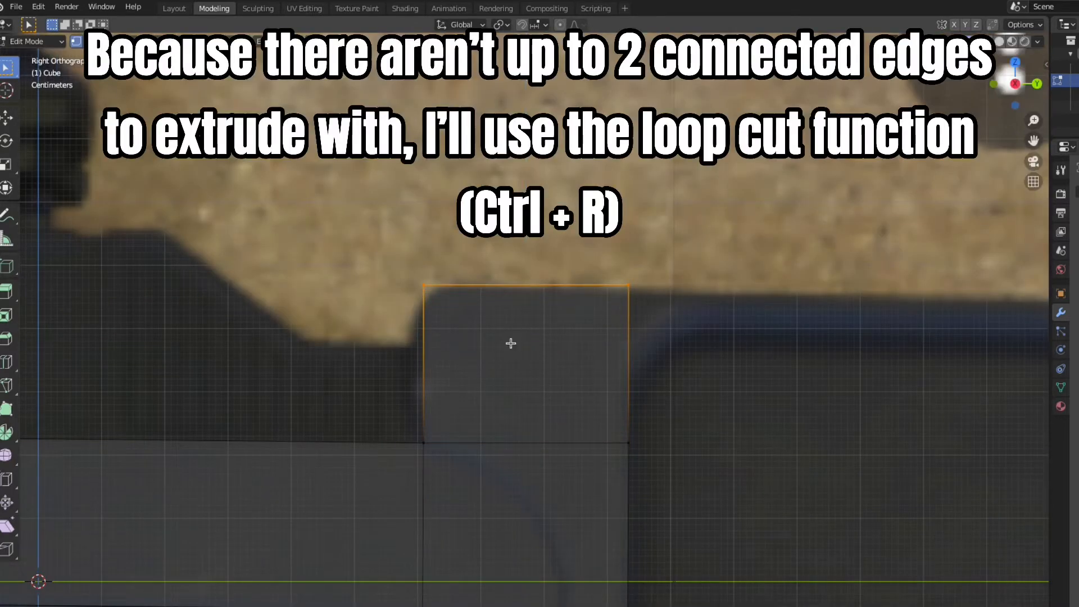
# Add a vertical loop cut through the new stock section, placed where the stock's lower diagonal begins.
pyautogui.keyDown('shift'); pyautogui.moveTo(728, 515); pyautogui.dragTo(641, 326, button='middle'); pyautogui.keyUp('shift')
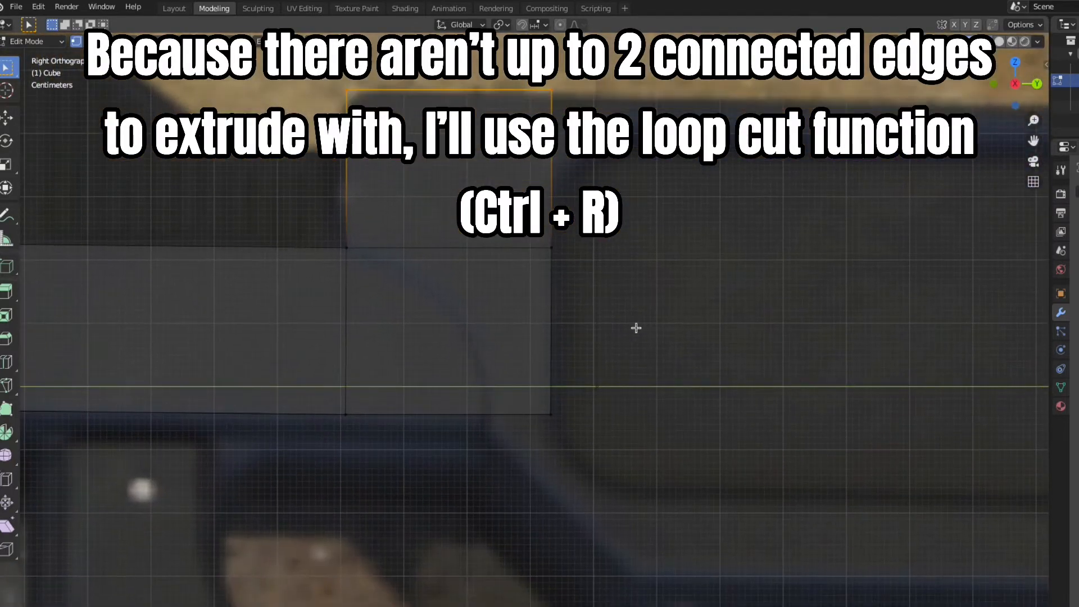
pyautogui.hotkey('ctrl', 'r')
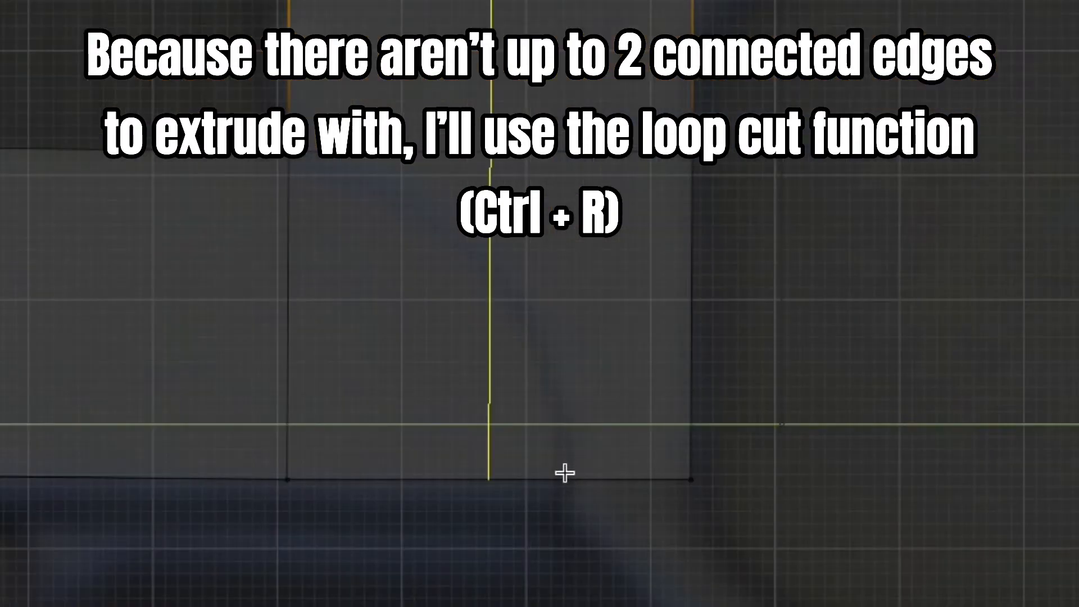
pyautogui.click(477, 238)
pyautogui.click(559, 251)
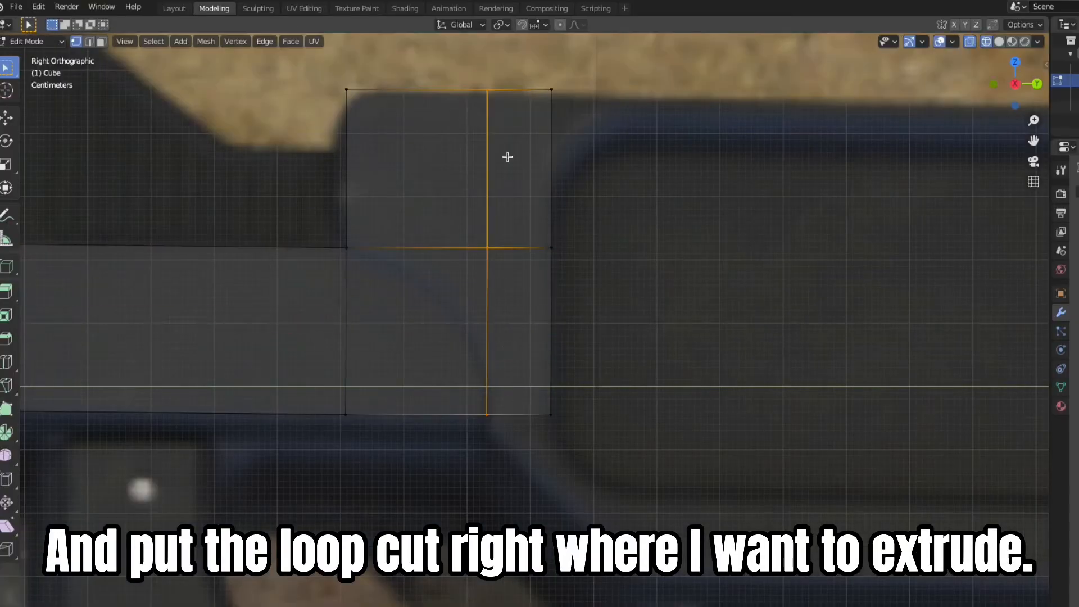
# Extrude the narrow underside face beside the loop cut down the stock's diagonal and about 0.84 m along its lower edge.
pyautogui.click(519, 414)
pyautogui.press('e')
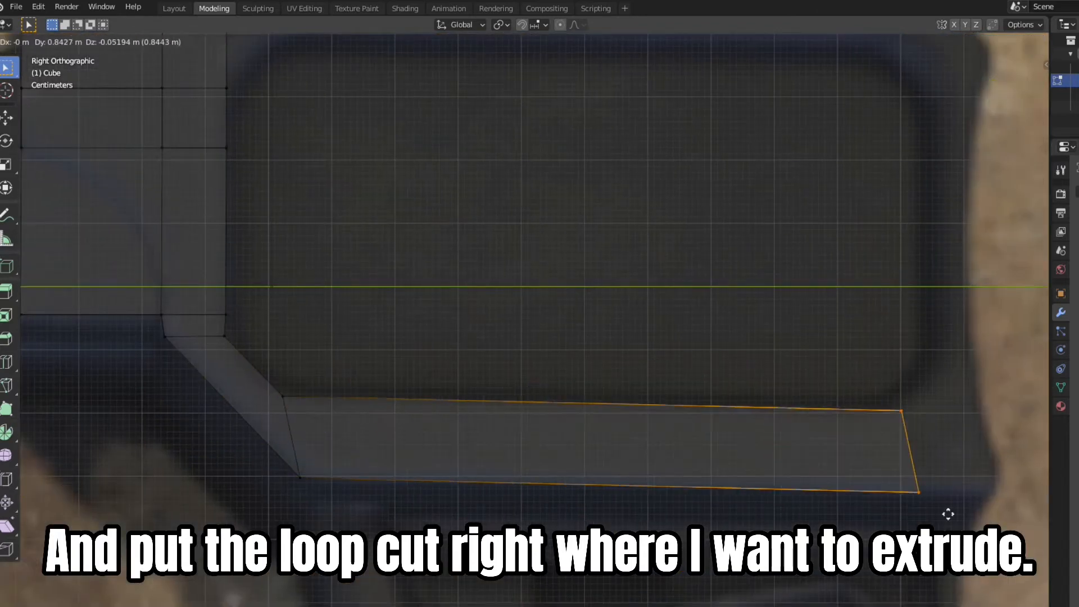
pyautogui.click(897, 491)
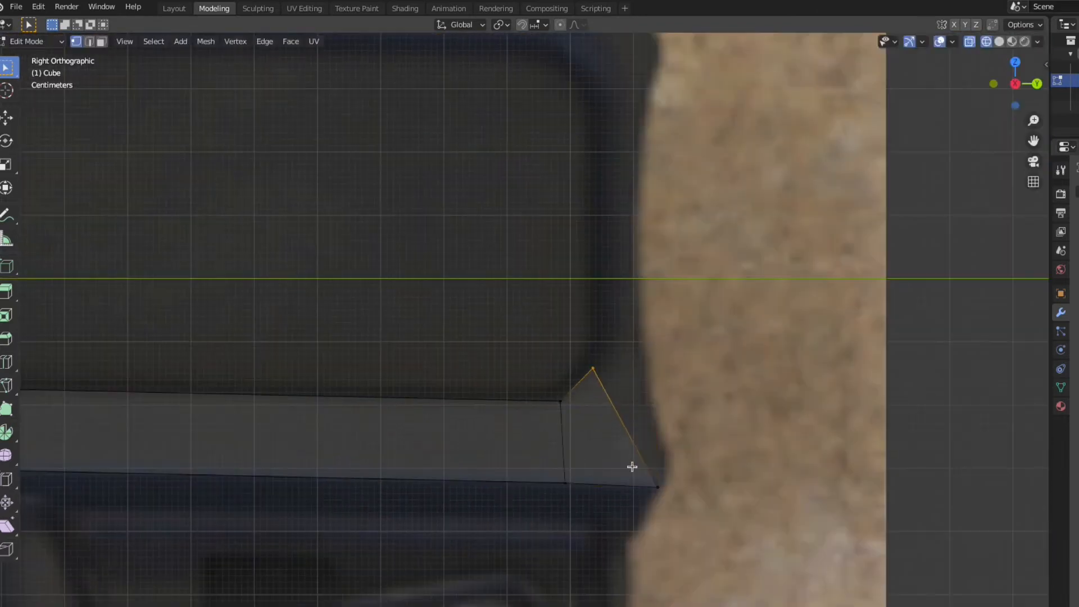
# Extrude the frame up the stock's rear end, around the upper corner and back along the top edge to enclose the opening.
pyautogui.press('e')
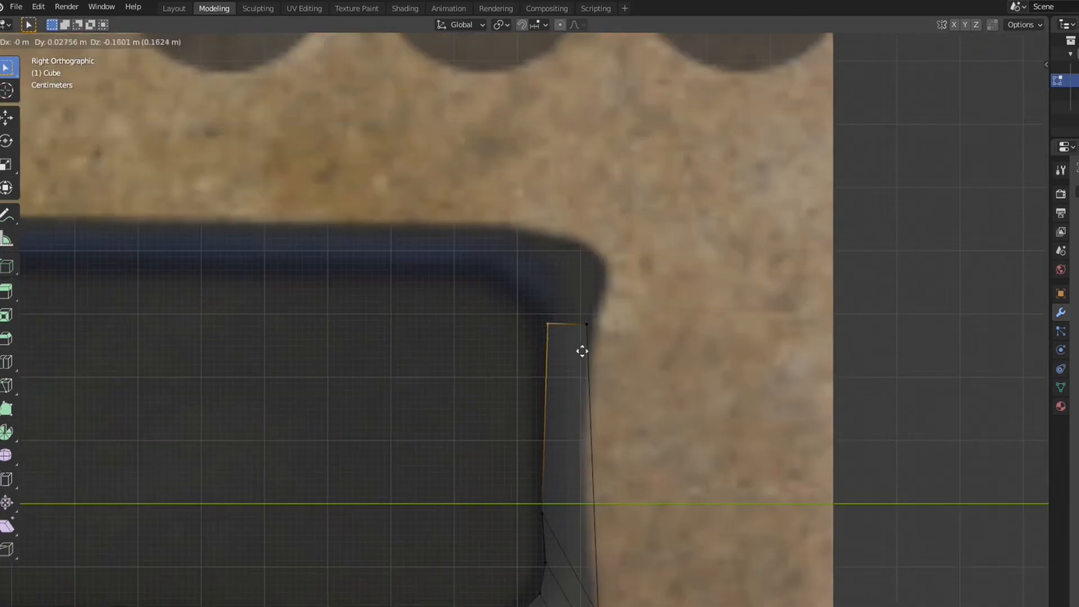
pyautogui.click(590, 312)
pyautogui.press('e')
pyautogui.click(608, 277)
pyautogui.press('e')
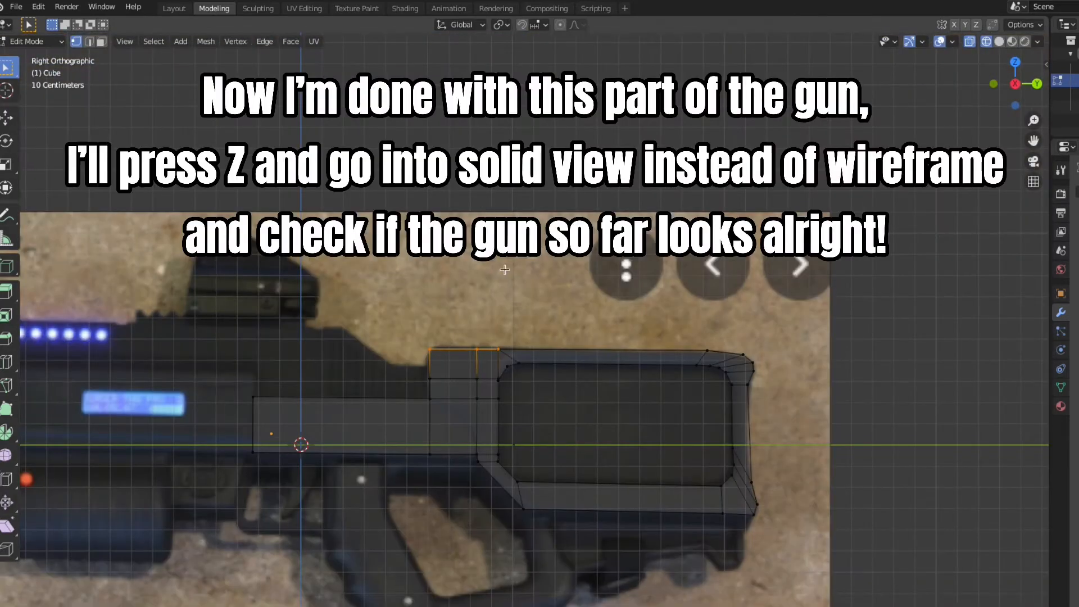
# Show the model in solid shading and Object Mode, and inspect the stock frame from a perspective angle.
pyautogui.press('z')
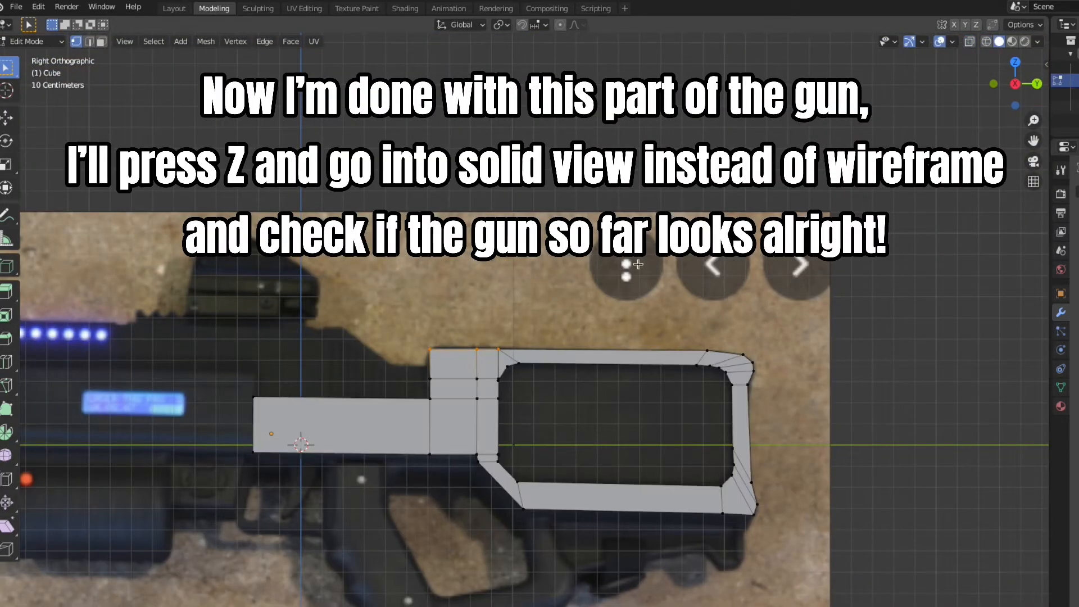
pyautogui.press('Tab')
pyautogui.moveTo(589, 191); pyautogui.dragTo(551, 203, button='middle')
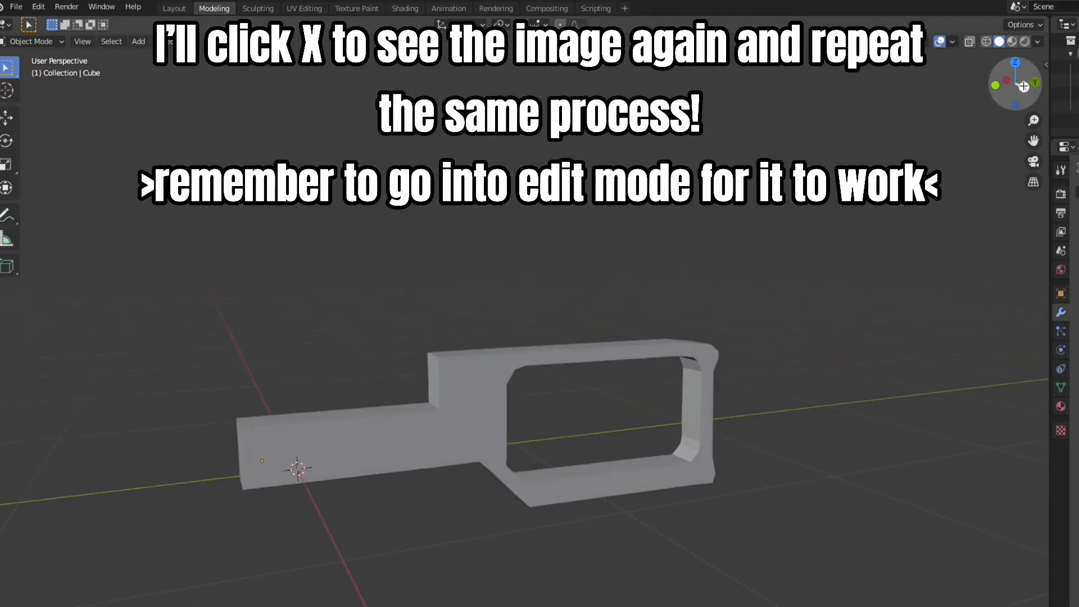
# Return to the right orthographic view, Edit Mode and wireframe shading to trace the reference image again.
pyautogui.click(1023, 86)
pyautogui.click(57, 41)
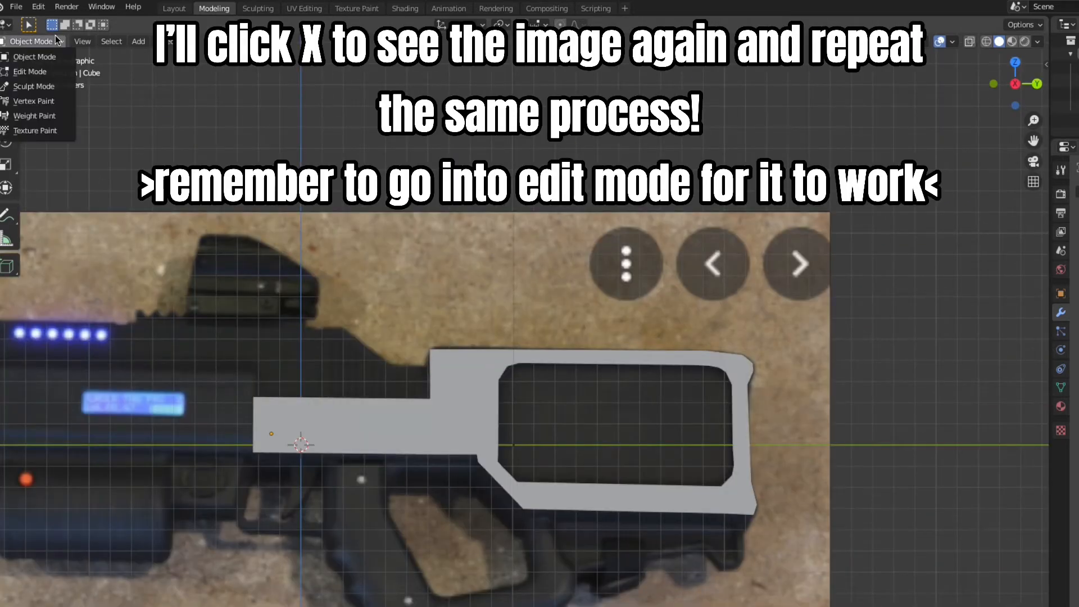
pyautogui.click(50, 72)
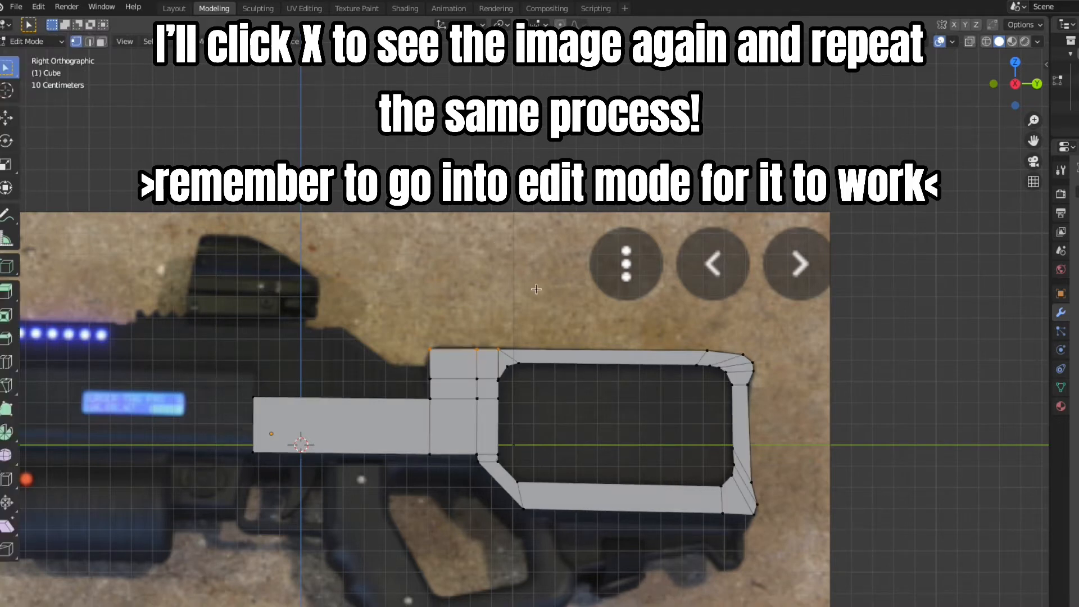
pyautogui.press('z')
pyautogui.click(323, 346)
# Extrude the block's front end to the edge of the blue display, and extrude its upper face up along the body panel.
pyautogui.scroll(2, 601, 241)
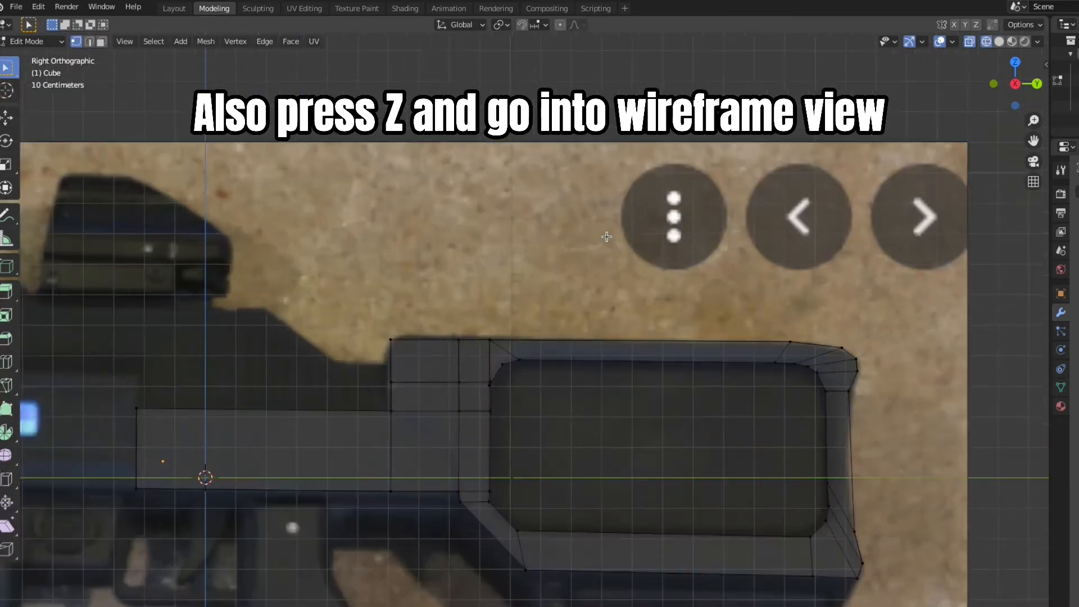
pyautogui.scroll(1, 606, 237)
pyautogui.keyDown('shift'); pyautogui.moveTo(538, 261); pyautogui.dragTo(838, 249, button='middle'); pyautogui.keyUp('shift')
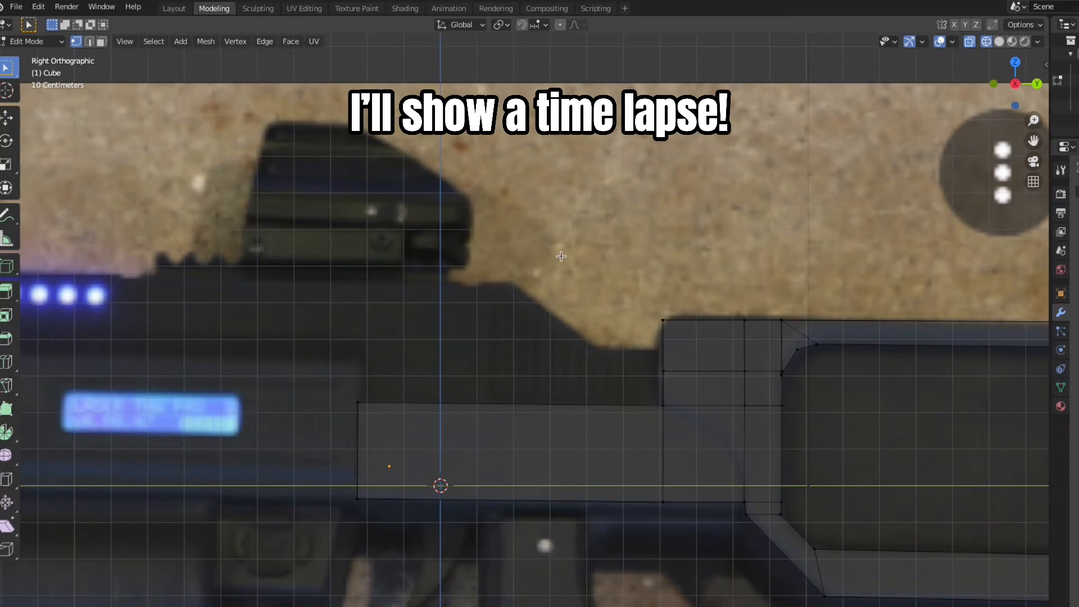
pyautogui.keyDown('shift'); pyautogui.moveTo(514, 265); pyautogui.dragTo(766, 265, button='middle'); pyautogui.keyUp('shift')
pyautogui.click(609, 294)
pyautogui.moveTo(609, 294); pyautogui.dragTo(426, 265)
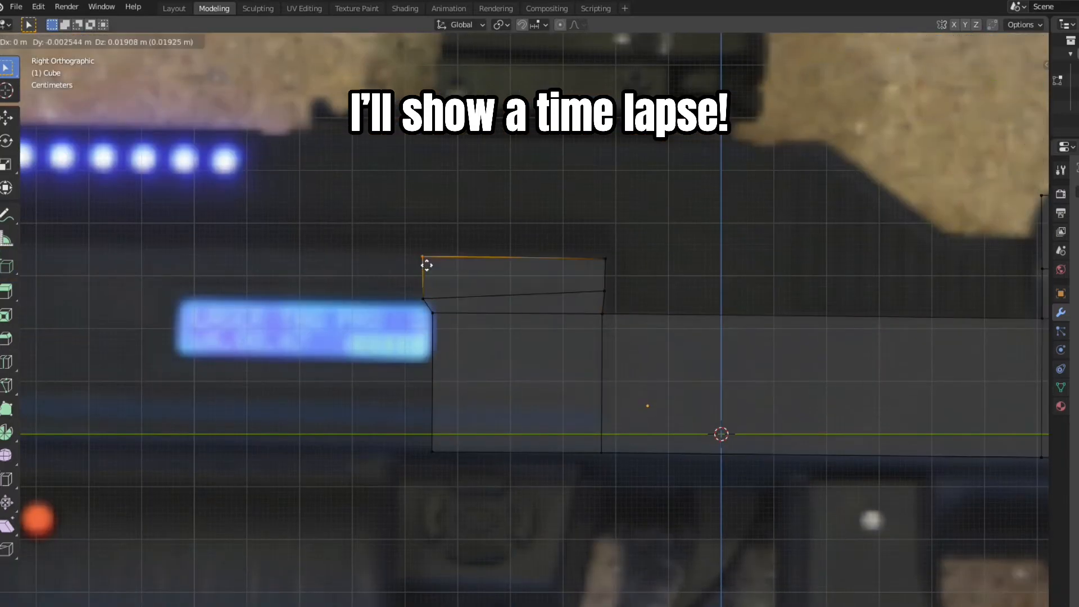
# Surround the blue display with extruded body sections and continue the extrusions forward towards the barrel.
pyautogui.moveTo(494, 221); pyautogui.dragTo(575, 364)
pyautogui.press('g')
pyautogui.click(569, 390)
pyautogui.scroll(2, 873, 457)
pyautogui.keyDown('shift'); pyautogui.moveTo(872, 458); pyautogui.dragTo(731, 335, button='middle'); pyautogui.keyUp('shift')
pyautogui.press('e')
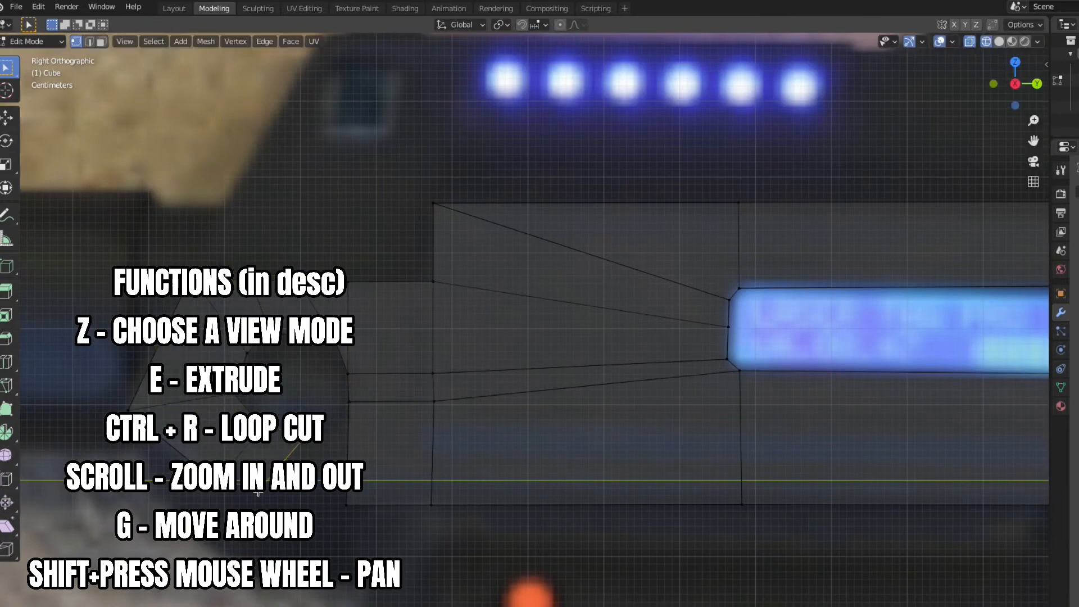
pyautogui.click(403, 511)
# Form slanted edge loops in the body behind the display, and extrude the body's underside back to the stock's lower diagonal.
pyautogui.scroll(3, 739, 388)
pyautogui.keyDown('shift'); pyautogui.moveTo(739, 387); pyautogui.dragTo(397, 448, button='middle'); pyautogui.keyUp('shift')
pyautogui.press('e')
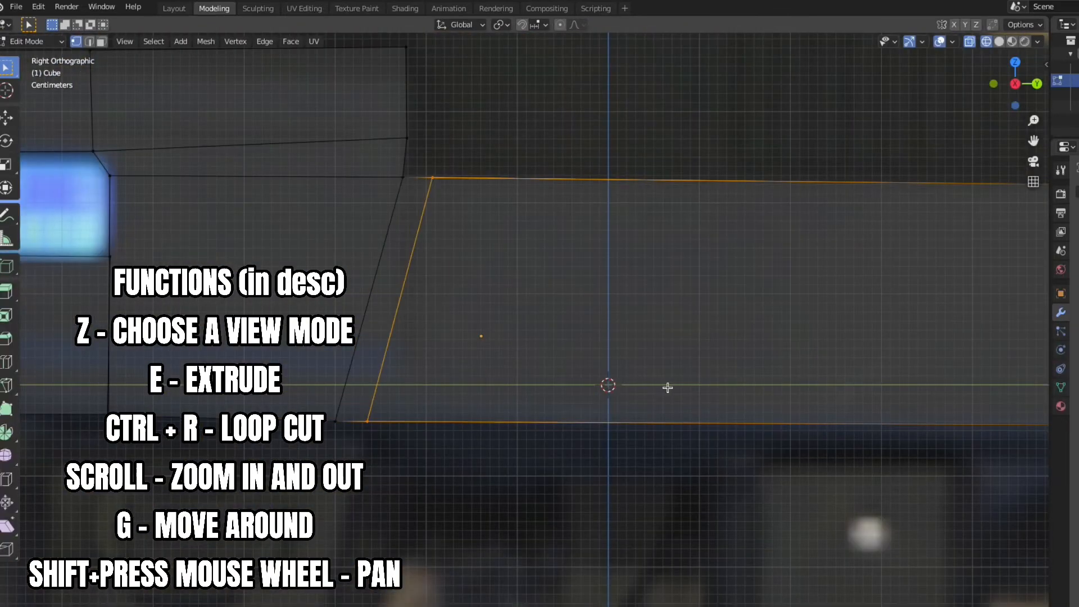
pyautogui.click(498, 390)
pyautogui.scroll(-3, 992, 458)
pyautogui.keyDown('shift'); pyautogui.moveTo(992, 458); pyautogui.dragTo(718, 453, button='middle'); pyautogui.keyUp('shift')
pyautogui.click(696, 525)
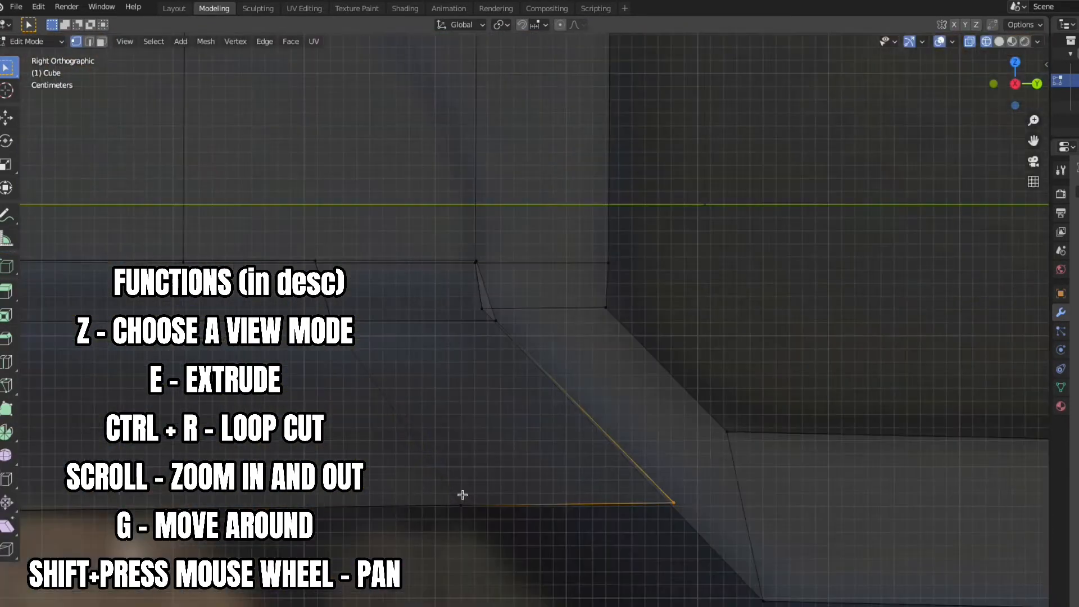
# Extrude the sections beneath the stock and around the grip opening, moving their vertices onto the reference outline.
pyautogui.press('e')
pyautogui.click(731, 598)
pyautogui.scroll(-3, 730, 598)
pyautogui.press('g')
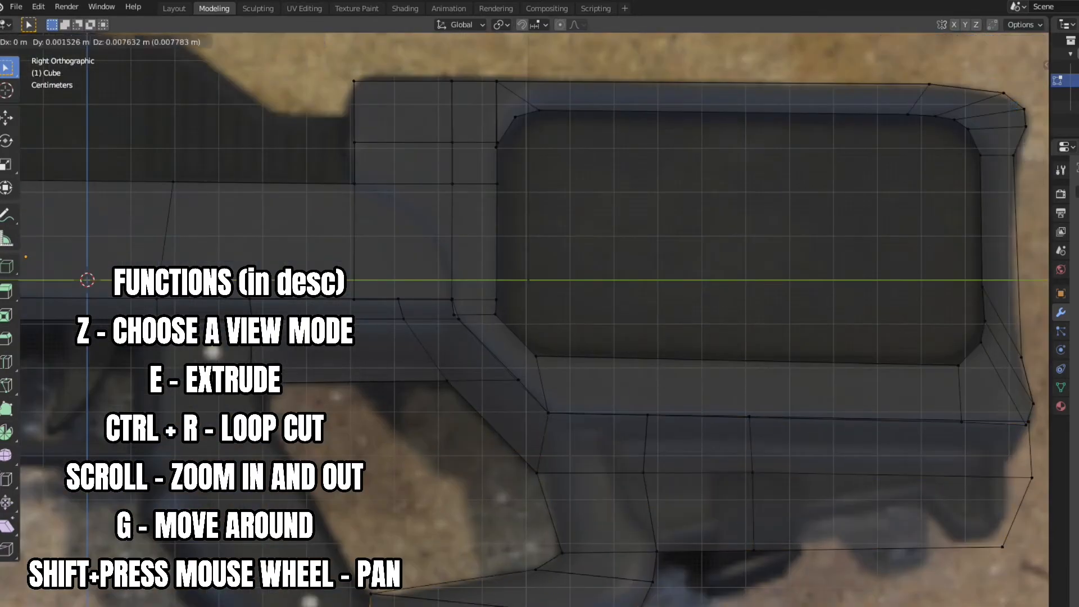
pyautogui.click(215, 556)
# Add a loop cut to the lower grip section and extrude the grip up to the body's underside.
pyautogui.hotkey('ctrl', 'r')
pyautogui.click(188, 544)
pyautogui.click(188, 593)
pyautogui.keyDown('shift'); pyautogui.moveTo(210, 273); pyautogui.dragTo(381, 325, button='middle'); pyautogui.keyUp('shift')
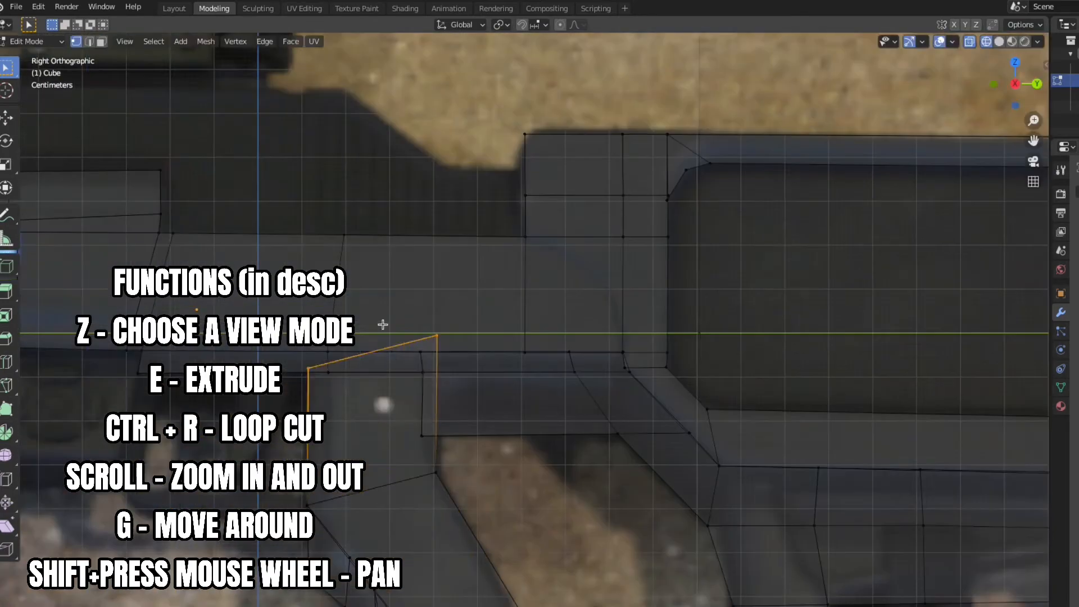
# Display the whole rifle in solid shading and leave Edit Mode.
pyautogui.scroll(-5, 732, 477)
pyautogui.press('z')
pyautogui.click(731, 477)
pyautogui.press('Tab')
pyautogui.click(632, 518)
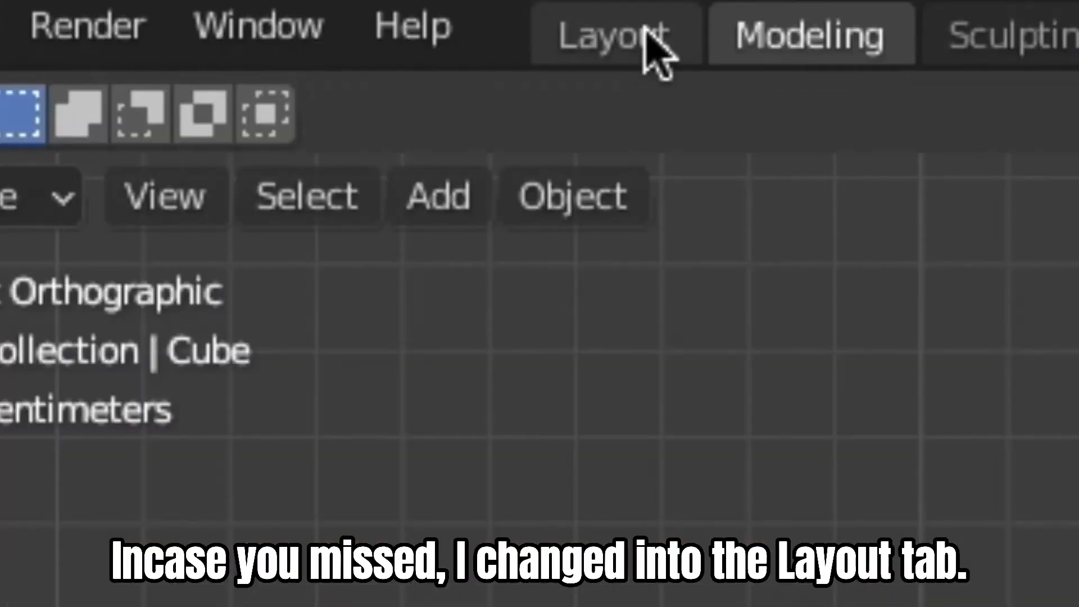
# Switch to the Layout workspace and inspect the rifle in perspective.
pyautogui.click(181, 9)
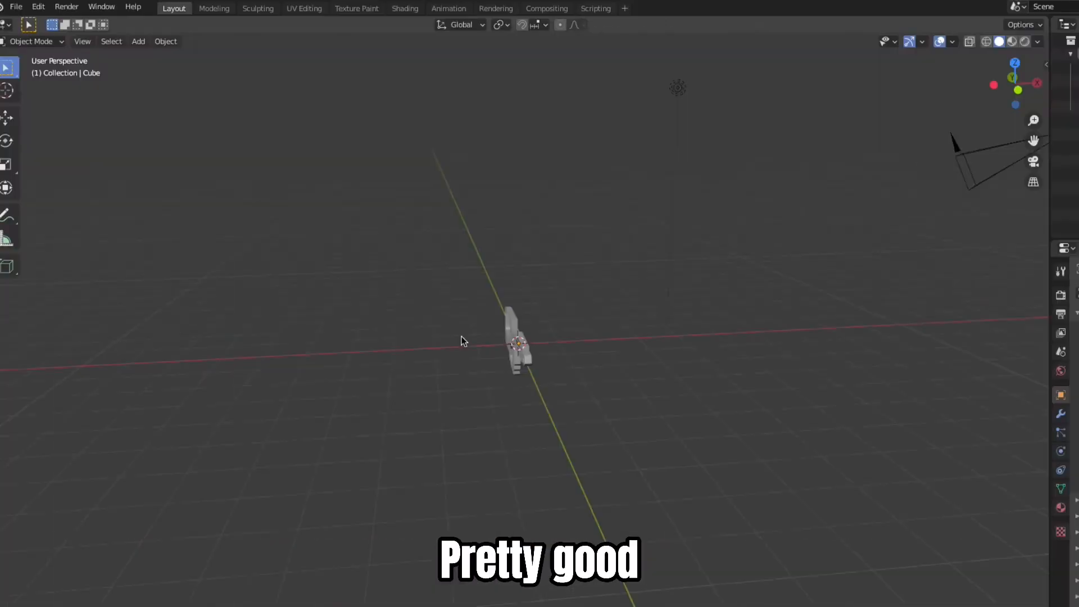
pyautogui.moveTo(463, 339); pyautogui.dragTo(497, 344, button='middle')
pyautogui.scroll(3, 501, 329)
pyautogui.click(511, 225)
pyautogui.moveTo(511, 225); pyautogui.dragTo(509, 225, button='middle')
# Set the right orthographic view, Edit Mode and wireframe shading for the rifle mesh.
pyautogui.press('KP_3')
pyautogui.press('Tab')
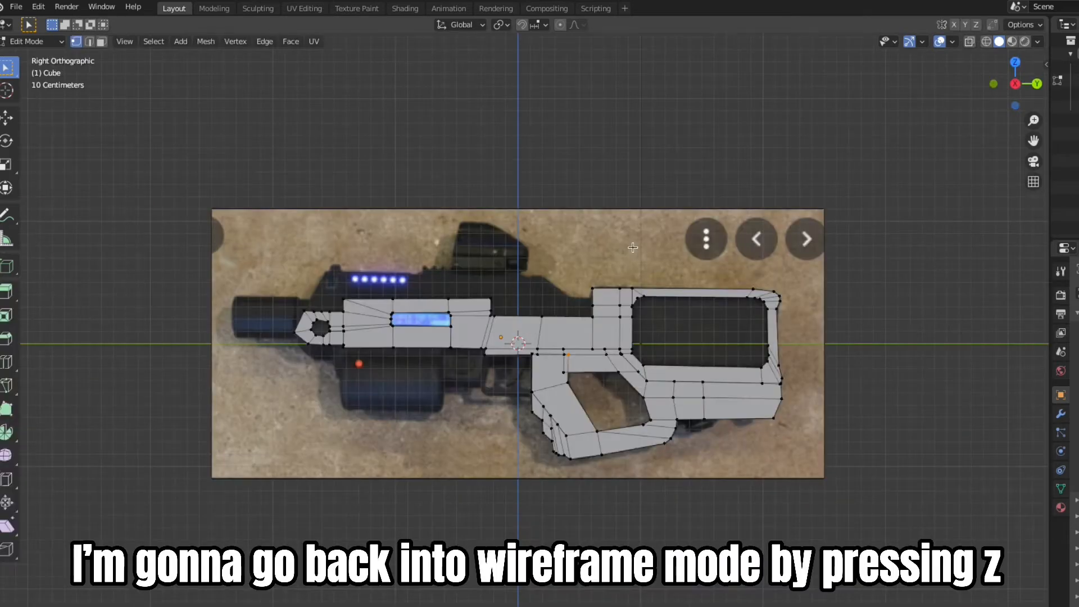
pyautogui.scroll(6, 633, 247)
pyautogui.press('z')
pyautogui.click(397, 362)
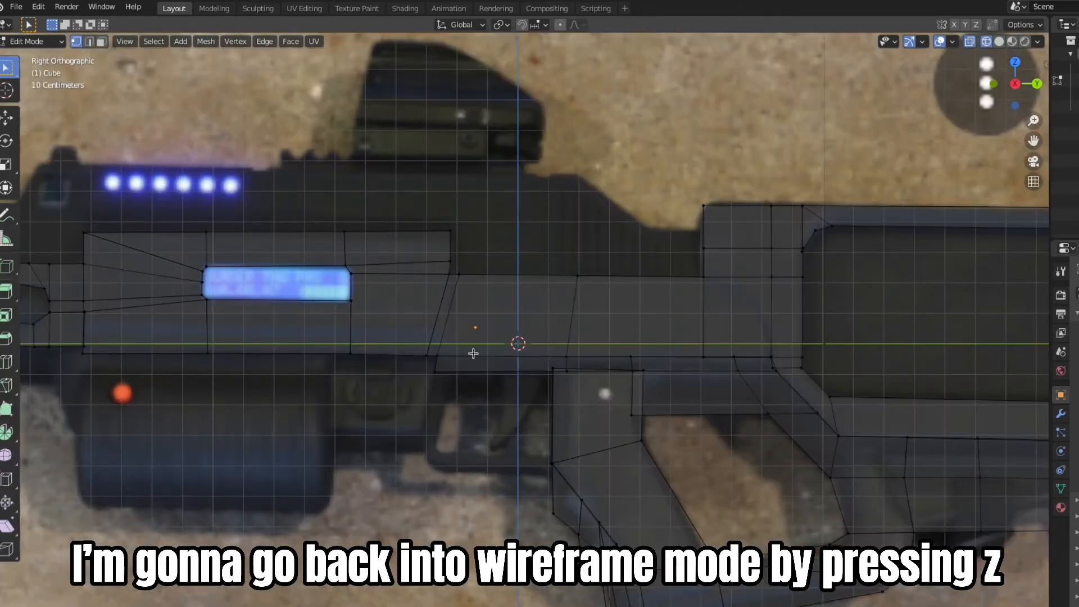
# Add a slanted loop cut through the body above the trigger, ahead of the grip.
pyautogui.scroll(-2, 474, 353)
pyautogui.scroll(5, 618, 315)
pyautogui.hotkey('ctrl', 'r')
pyautogui.click(709, 343)
pyautogui.click(718, 343)
# Extrude the trigger downward from the underside of the body and shape its segments to the curved, tapering trigger in the reference.
pyautogui.keyDown('shift'); pyautogui.click(611, 366); pyautogui.keyUp('shift')
pyautogui.press('e')
pyautogui.press('g')
pyautogui.keyDown('shift'); pyautogui.click(616, 481); pyautogui.keyUp('shift')
pyautogui.press('e')
pyautogui.click(571, 588)
pyautogui.press('g')
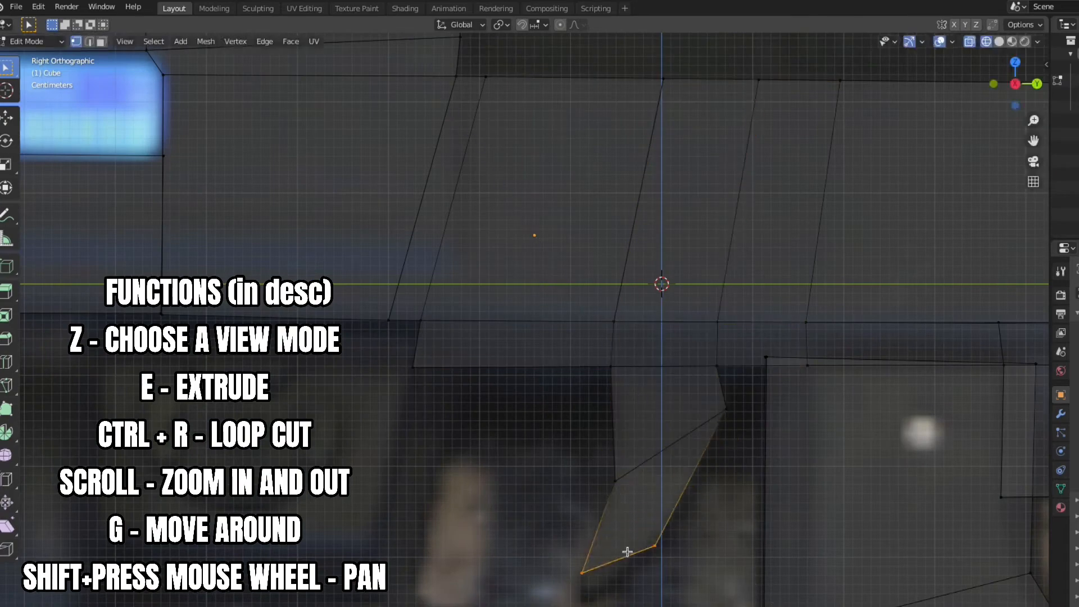
pyautogui.click(581, 585)
# Add a slanted loop cut ahead of the trigger and extrude the front arm of the trigger guard downward.
pyautogui.scroll(-3, 666, 533)
pyautogui.click(490, 333)
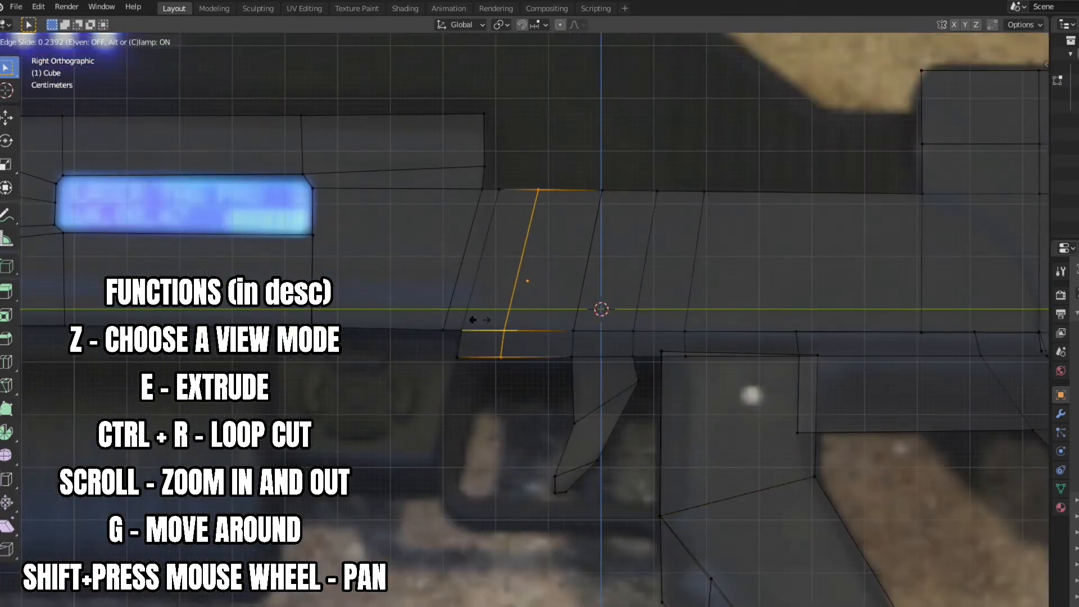
pyautogui.click(477, 318)
pyautogui.scroll(3, 514, 345)
pyautogui.press('e')
pyautogui.click(418, 573)
pyautogui.press('g')
# Extrude the guard's lower bend and continue it rearward below the trigger to the grip.
pyautogui.keyDown('shift'); pyautogui.moveTo(388, 513); pyautogui.dragTo(349, 379, button='middle'); pyautogui.keyUp('shift')
pyautogui.press('e')
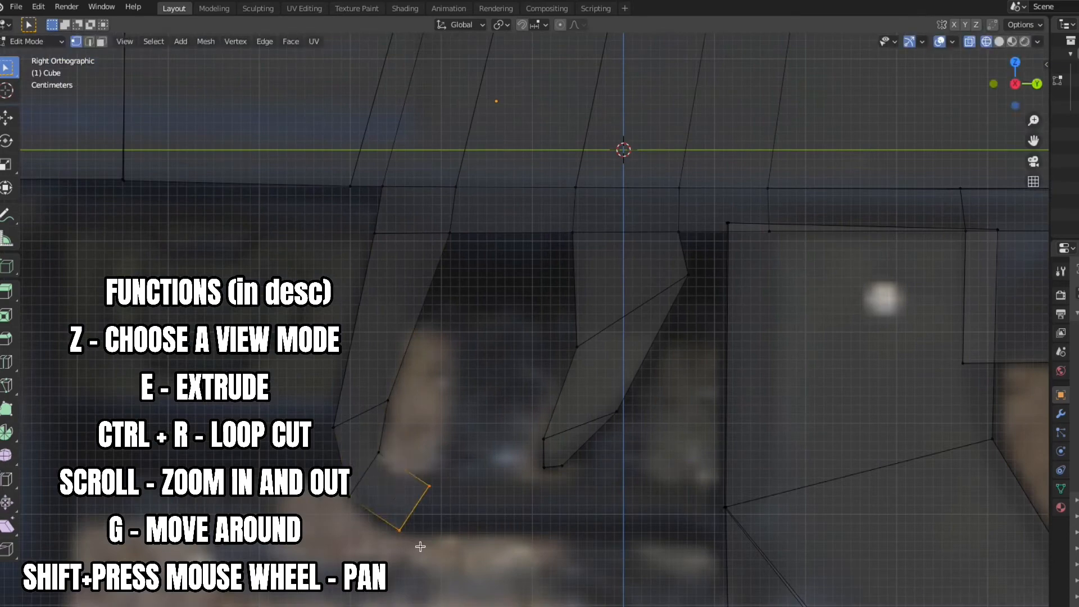
pyautogui.press('e')
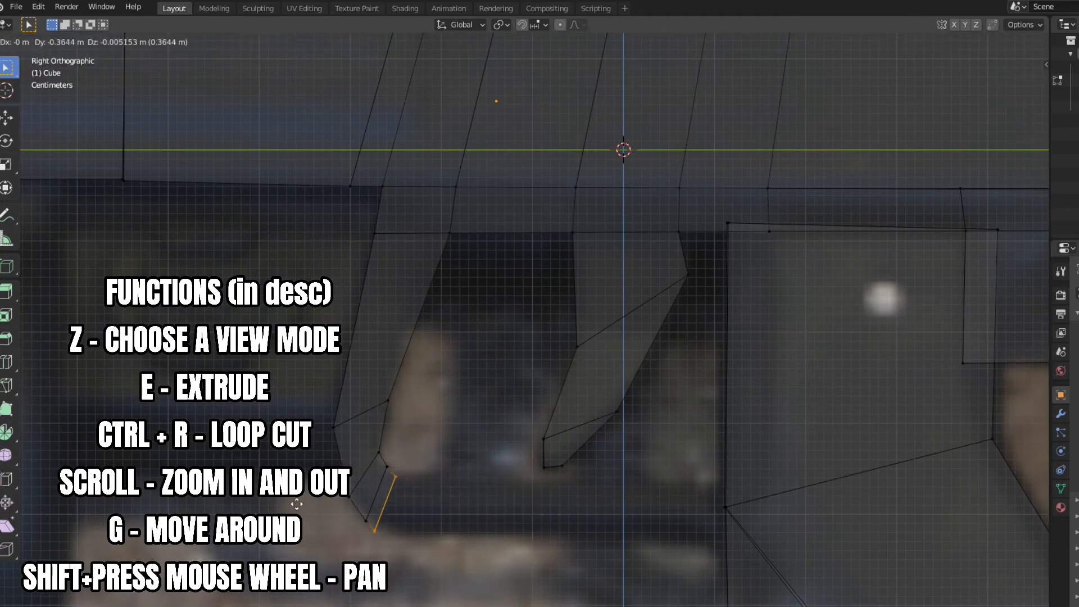
pyautogui.click(715, 513)
# Inspect the rifle in perspective outside Edit Mode, and return to the right orthographic view, wireframe shading and Edit Mode.
pyautogui.scroll(-5, 696, 504)
pyautogui.press('Tab')
pyautogui.press('z')
pyautogui.moveTo(438, 509); pyautogui.dragTo(366, 514, button='middle')
pyautogui.click(1014, 83)
pyautogui.press('z')
pyautogui.press('Tab')
pyautogui.scroll(2, 541, 261)
pyautogui.scroll(-2, 541, 261)
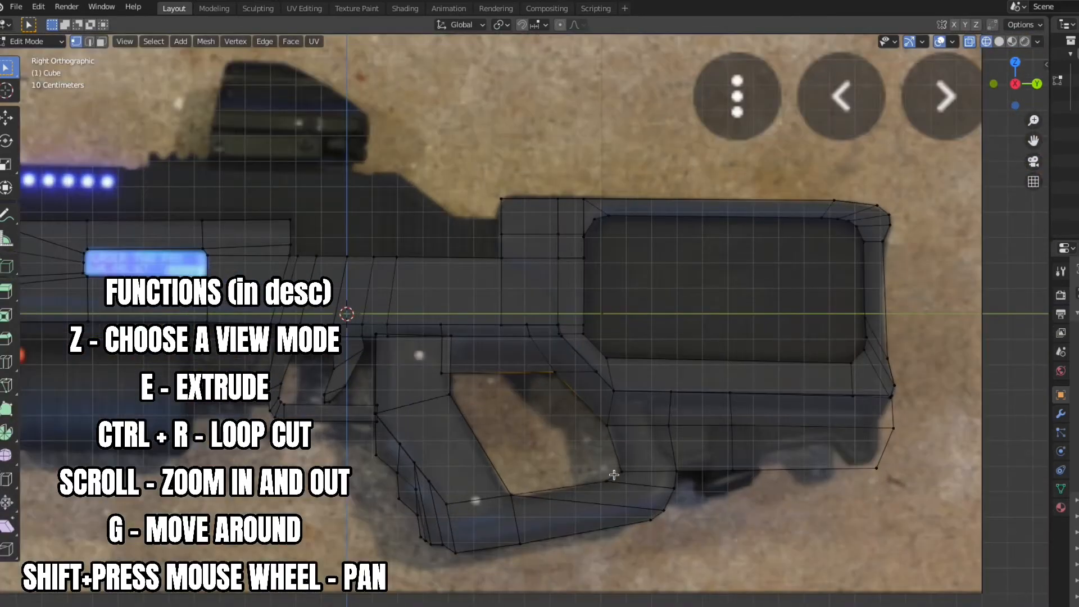
# Leave Edit Mode and display the finished rifle layer in solid shading.
pyautogui.scroll(-3, 540, 373)
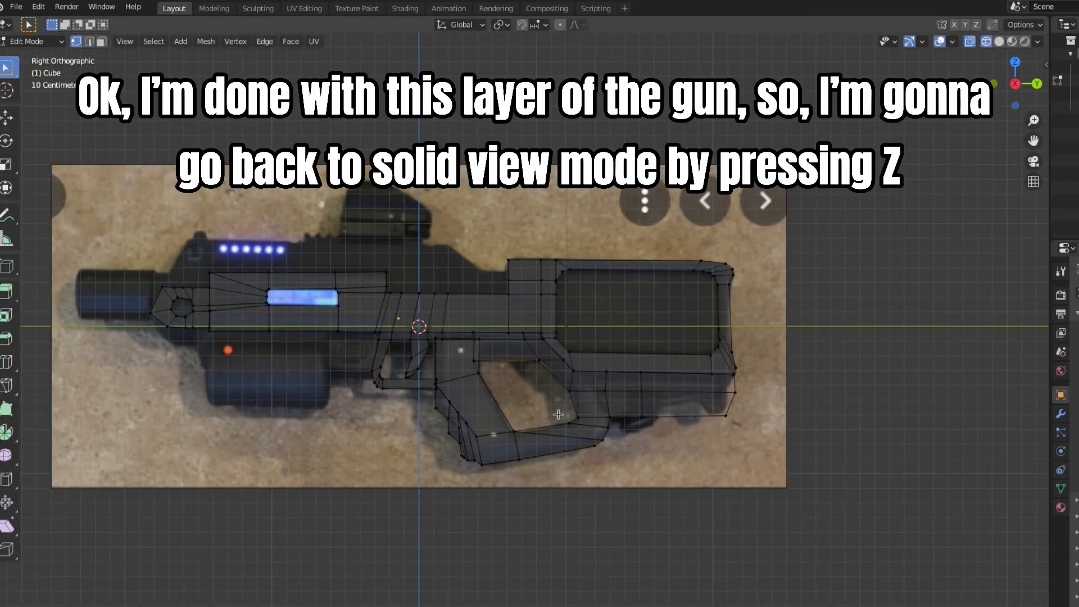
pyautogui.scroll(1, 558, 414)
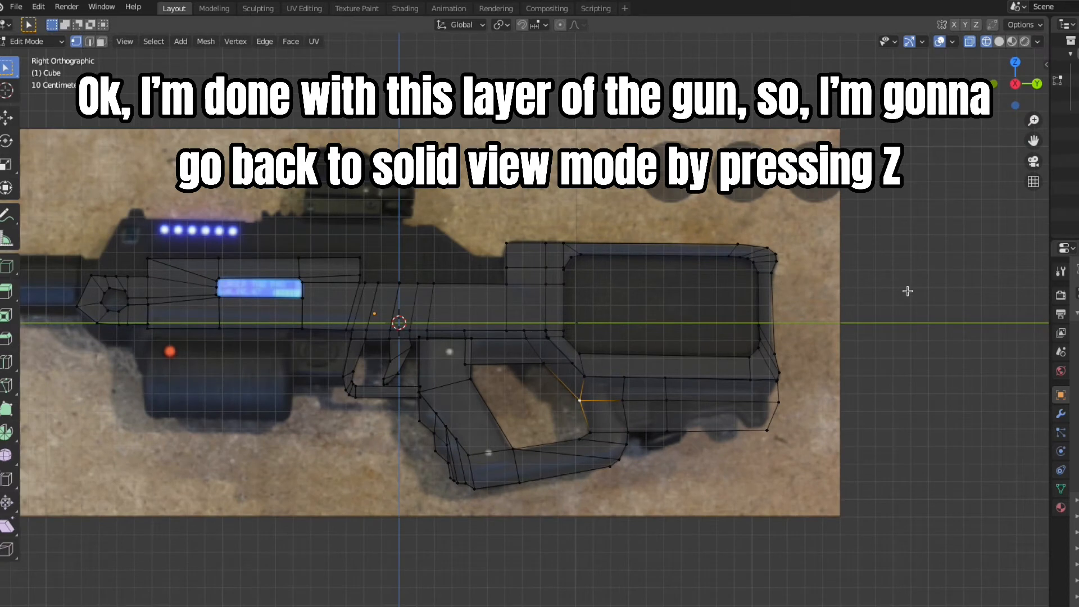
pyautogui.press('Tab')
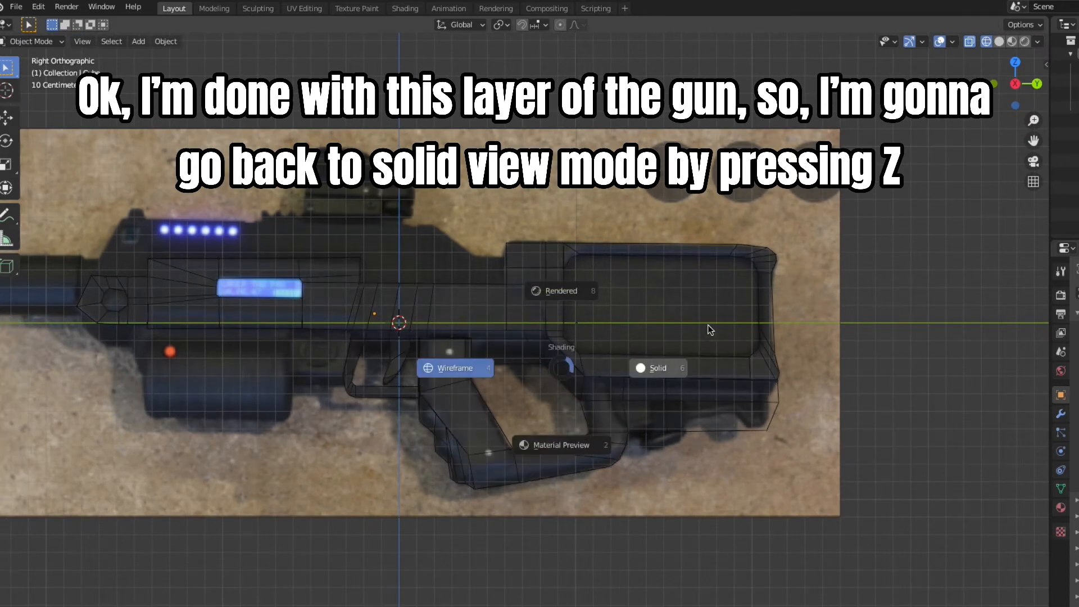
pyautogui.click(710, 330)
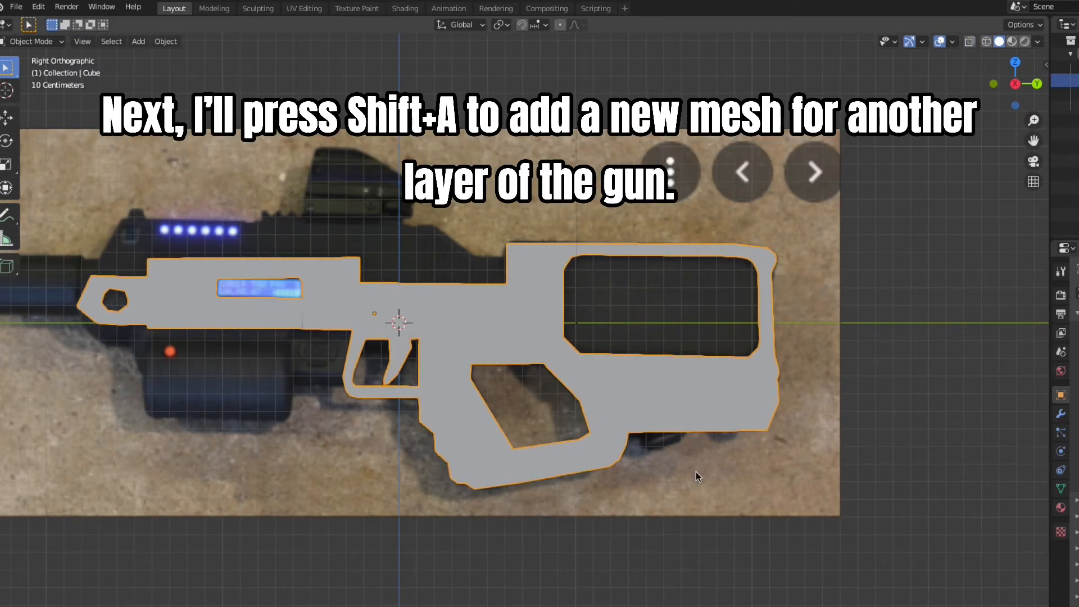
# Add a cube mesh as a separate object for the next layer of the rifle.
pyautogui.hotkey('shift', 'a')
pyautogui.moveTo(681, 328)
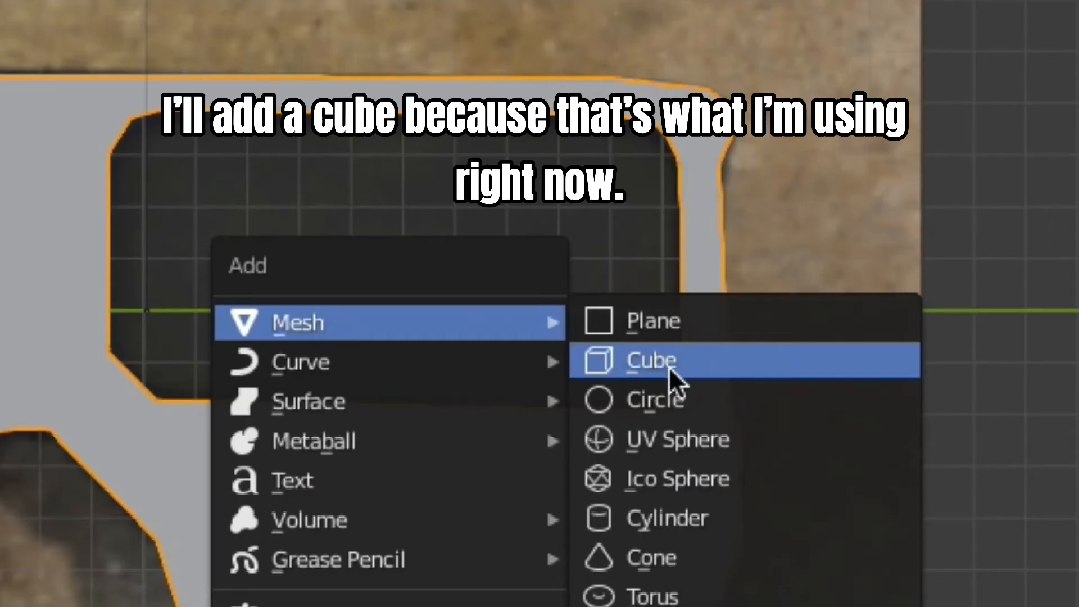
pyautogui.click(671, 366)
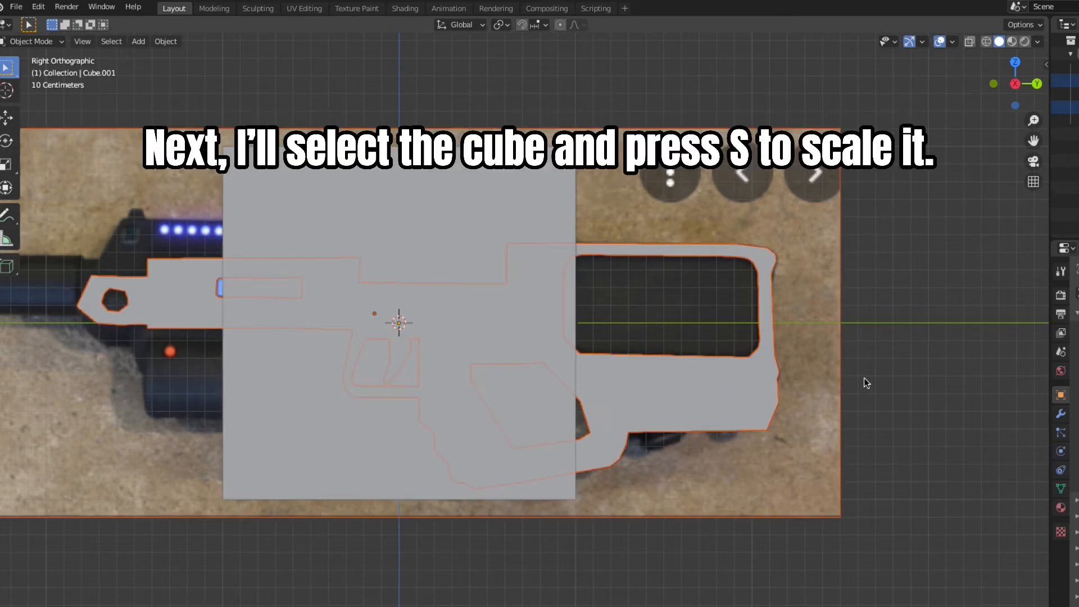
# Switch to the top orthographic view and scale the new cube down around its centre.
pyautogui.moveTo(456, 362); pyautogui.dragTo(613, 421, button='middle')
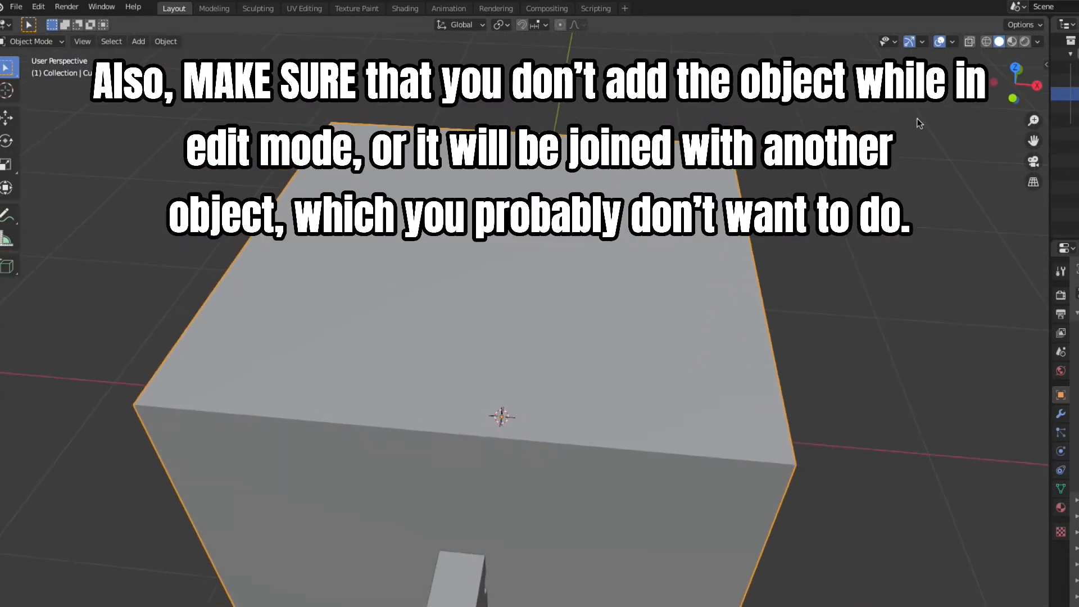
pyautogui.click(1011, 71)
pyautogui.scroll(-1, 702, 354)
pyautogui.press('s')
pyautogui.click(542, 460)
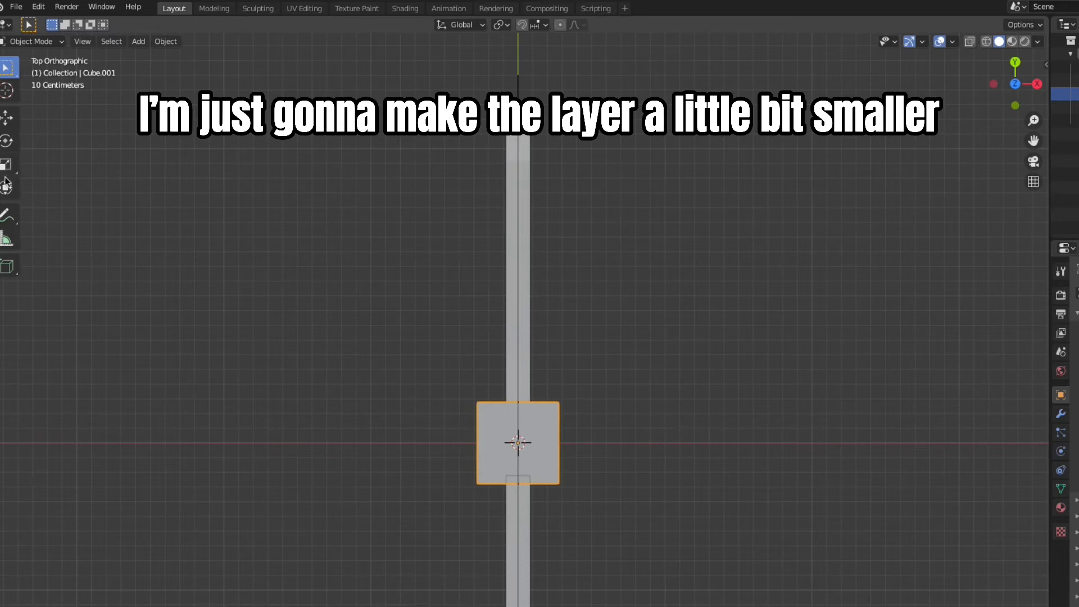
# Scale the cube along X until it is slightly narrower than the rifle body.
pyautogui.moveTo(571, 444); pyautogui.dragTo(540, 446)
pyautogui.scroll(2, 585, 399)
pyautogui.keyDown('shift'); pyautogui.moveTo(586, 399); pyautogui.dragTo(588, 313, button='middle'); pyautogui.keyUp('shift')
pyautogui.scroll(7, 572, 238)
pyautogui.scroll(-2, 572, 239)
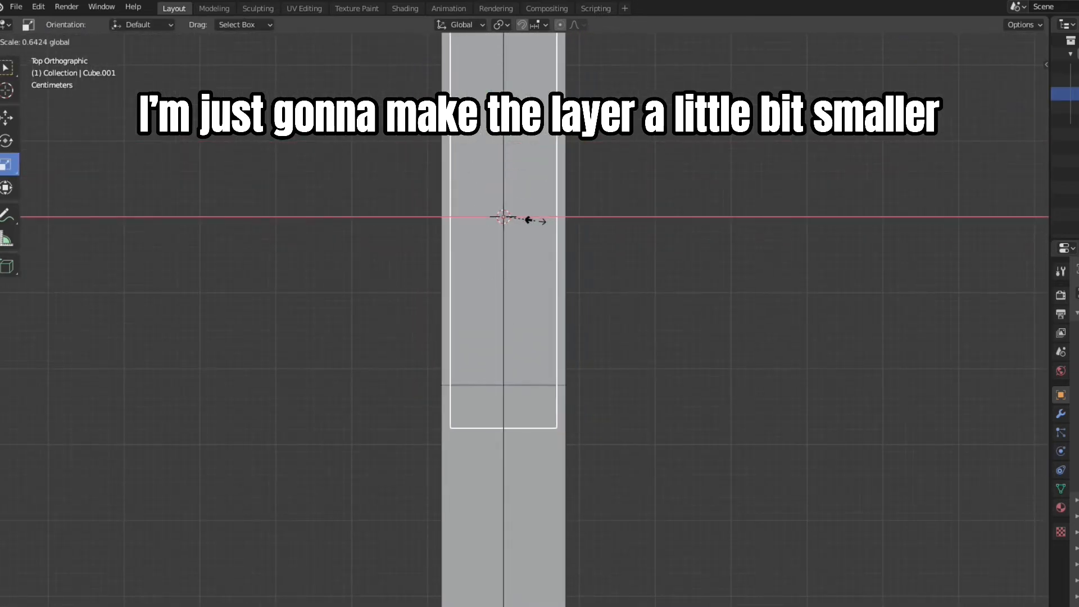
# Scale the cube down to a small block above the trigger and flatten it along Z.
pyautogui.moveTo(779, 183); pyautogui.dragTo(689, 159, button='middle')
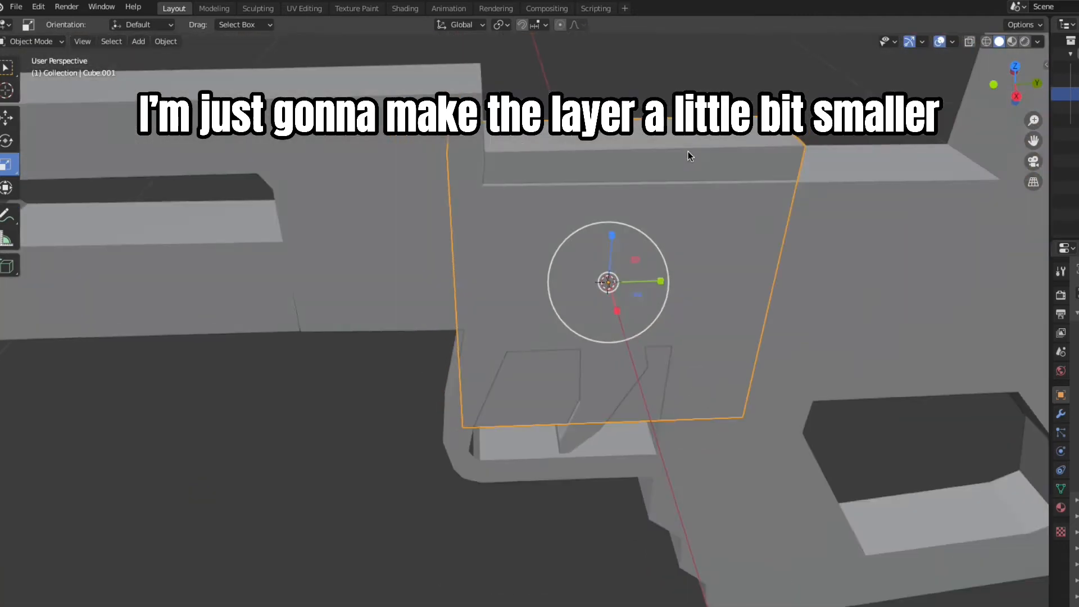
pyautogui.press('s')
pyautogui.press('Escape')
pyautogui.press('s')
pyautogui.press('Escape')
pyautogui.press('s')
pyautogui.press('z')
pyautogui.click(609, 267)
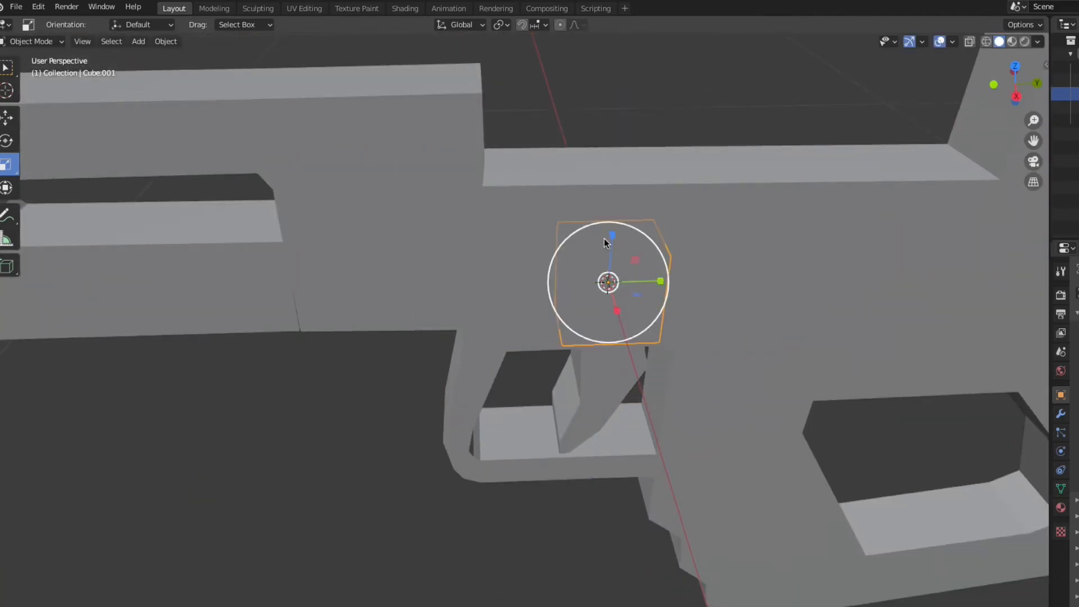
pyautogui.moveTo(612, 239); pyautogui.dragTo(610, 261)
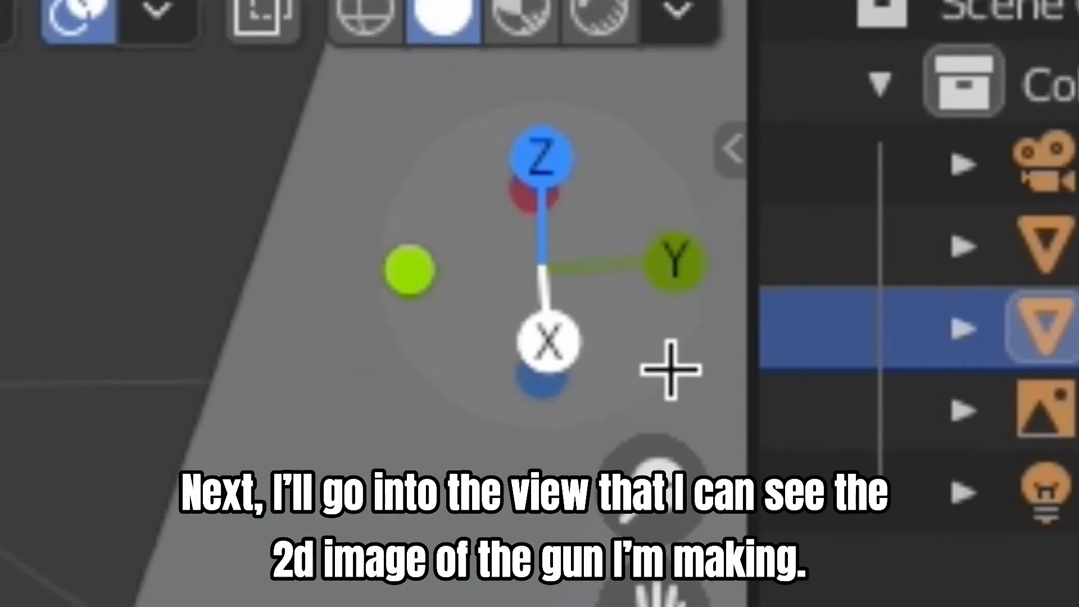
# In the right orthographic view, move the block along Y and Z into the large opening of the stock.
pyautogui.click(545, 342)
pyautogui.keyDown('shift'); pyautogui.moveTo(658, 279); pyautogui.dragTo(151, 362, button='middle'); pyautogui.keyUp('shift')
pyautogui.press('g')
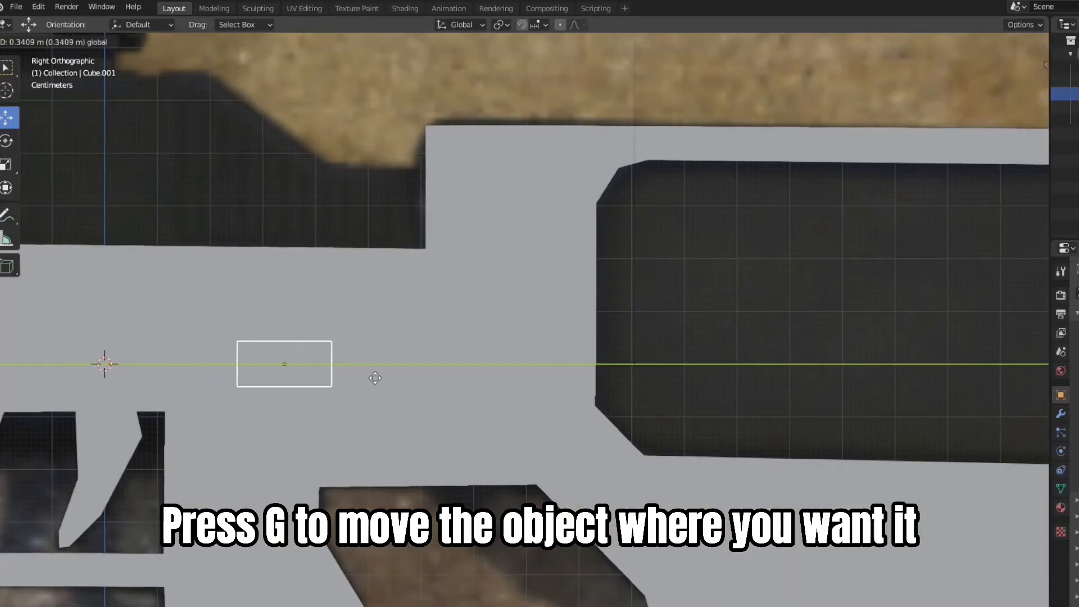
pyautogui.click(791, 363)
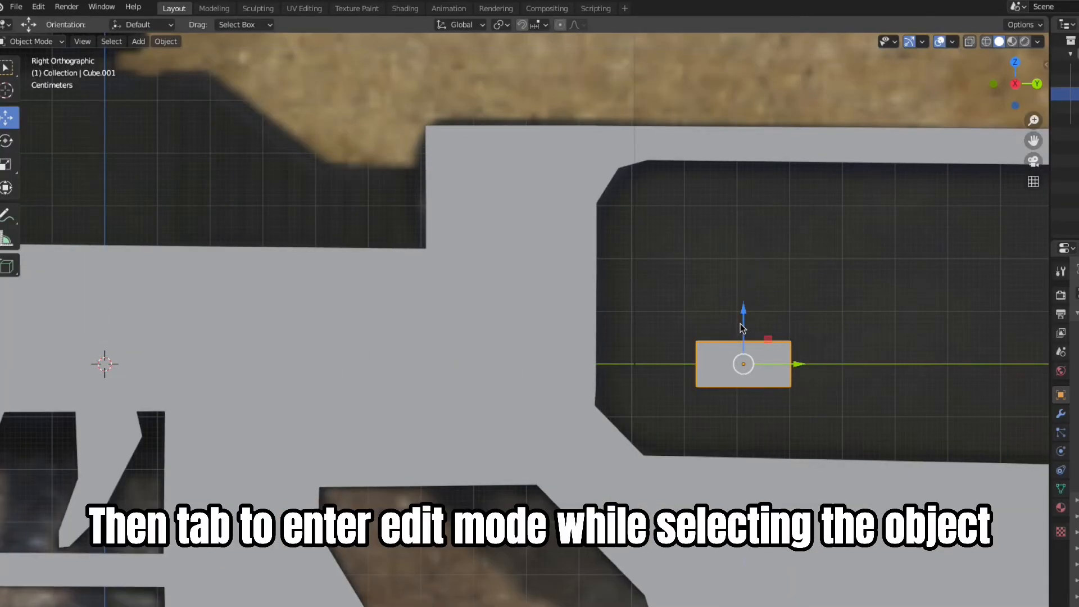
pyautogui.moveTo(740, 326); pyautogui.dragTo(730, 272)
# Enter Edit Mode on the block, select its front vertices and switch to wireframe shading.
pyautogui.press('Tab')
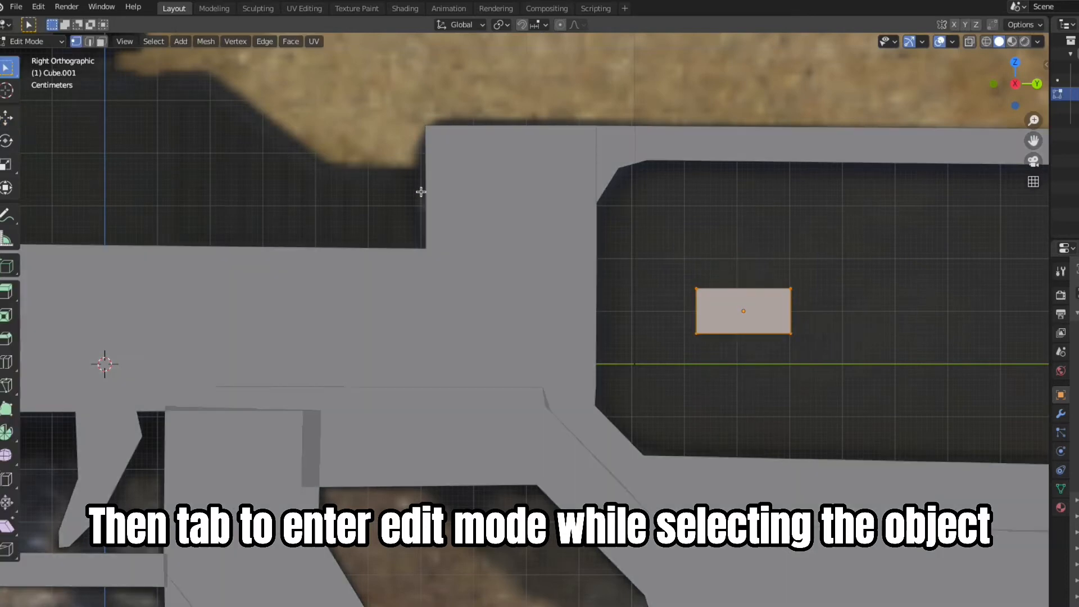
pyautogui.scroll(3, 647, 272)
pyautogui.keyDown('shift'); pyautogui.moveTo(687, 285); pyautogui.dragTo(381, 336, button='middle'); pyautogui.keyUp('shift')
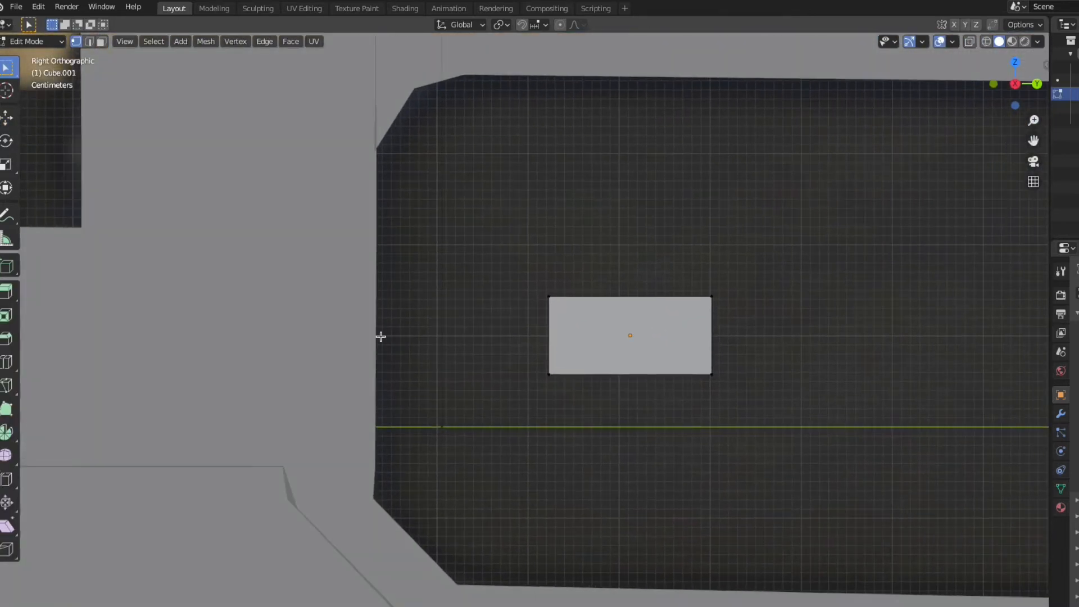
pyautogui.moveTo(486, 247); pyautogui.dragTo(590, 392)
pyautogui.press('z')
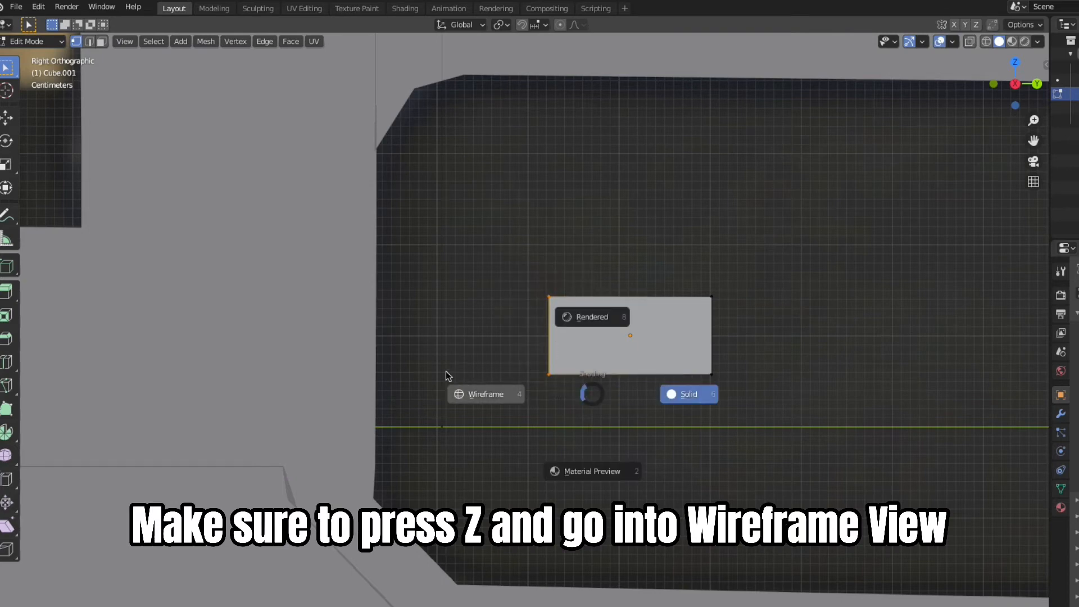
pyautogui.click(475, 397)
# Extend the block upward along the opening's straight front edge and split it with a vertical loop cut.
pyautogui.press('e')
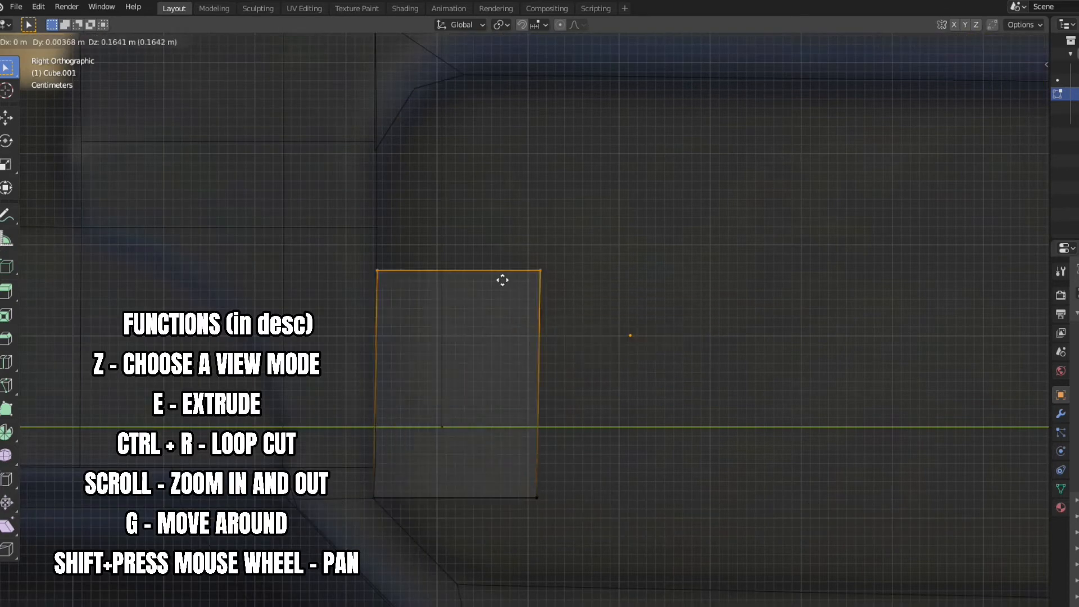
pyautogui.click(486, 157)
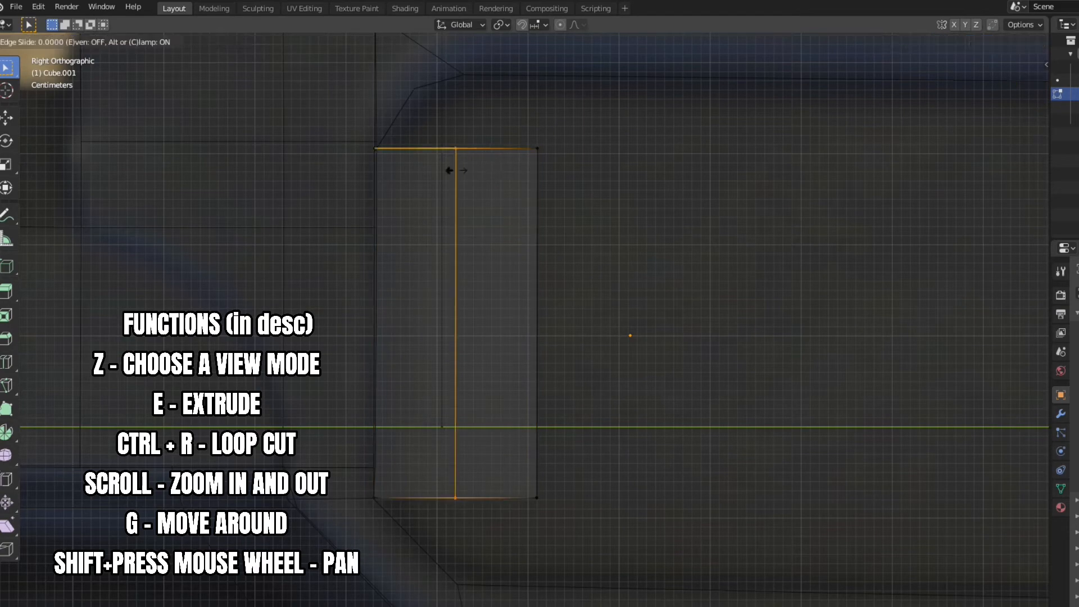
pyautogui.press('e')
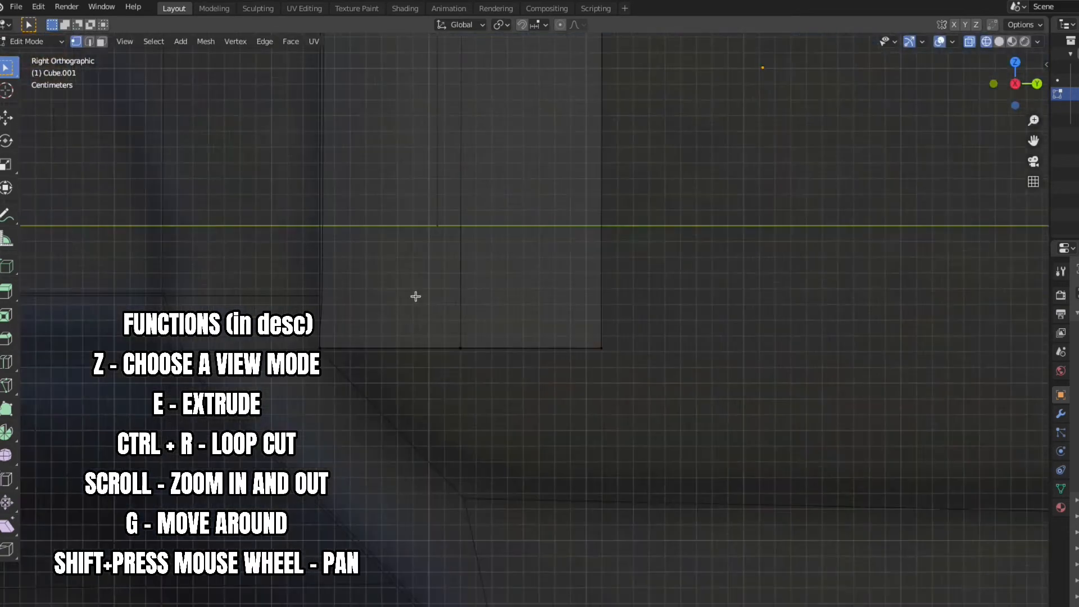
# Extrude the front half of the block's underside down along the opening's chamfered lower corner.
pyautogui.press('e')
pyautogui.click(550, 524)
pyautogui.scroll(-3, 555, 429)
pyautogui.scroll(4, 555, 429)
pyautogui.keyDown('shift'); pyautogui.moveTo(555, 429); pyautogui.dragTo(322, 394, button='middle'); pyautogui.keyUp('shift')
# Extrude the side of the lower corner piece rearward along the opening's lower edge.
pyautogui.click(231, 338)
pyautogui.keyDown('shift'); pyautogui.click(265, 420); pyautogui.keyUp('shift')
pyautogui.rightClick(347, 397)
pyautogui.click(265, 353)
pyautogui.keyDown('shift'); pyautogui.click(262, 406); pyautogui.keyUp('shift')
pyautogui.press('e')
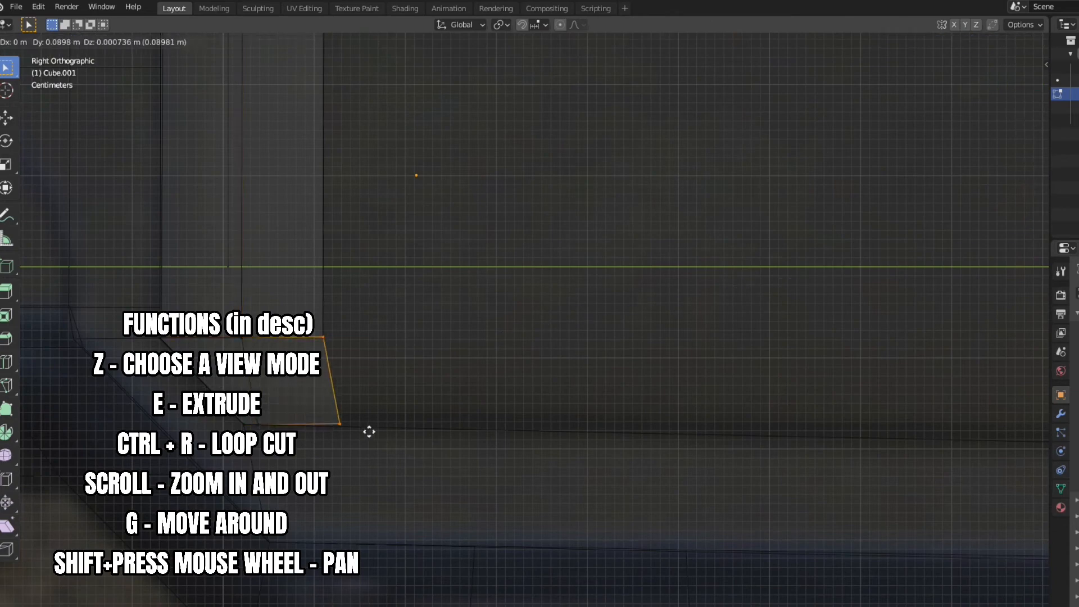
pyautogui.click(364, 448)
# Extrude the block's upper end and move its corner vertices to fit the opening's upper front edge.
pyautogui.keyDown('shift'); pyautogui.moveTo(388, 214); pyautogui.dragTo(509, 555, button='middle'); pyautogui.keyUp('shift')
pyautogui.scroll(5, 568, 77)
pyautogui.press('e')
pyautogui.click(369, 285)
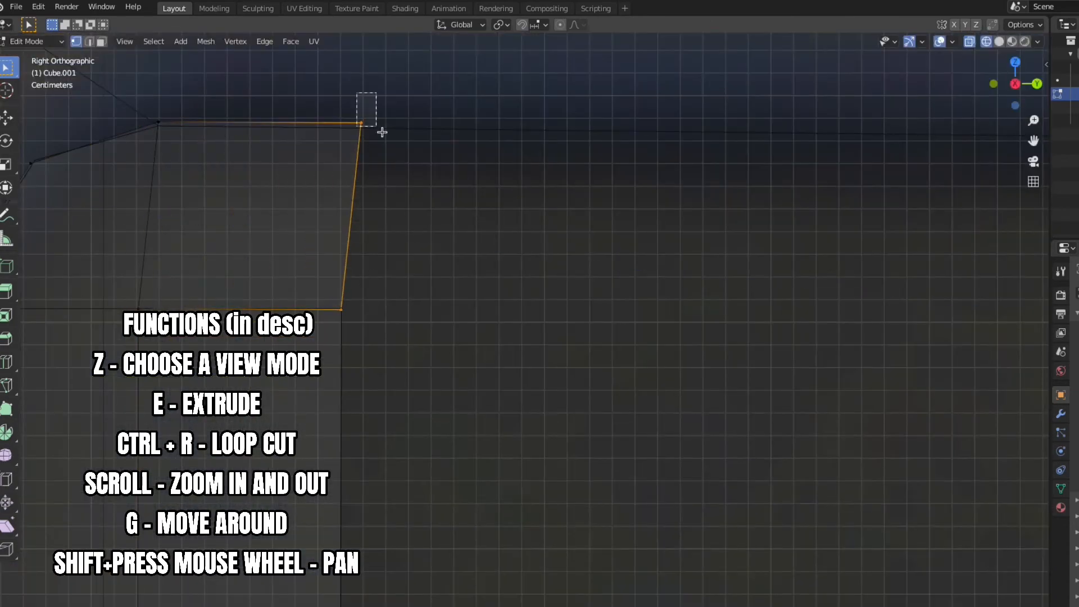
pyautogui.press('g')
pyautogui.click(340, 116)
# Extrude the whole rear side of the panel across the opening towards the back of the stock.
pyautogui.scroll(-6, 491, 300)
pyautogui.keyDown('shift'); pyautogui.moveTo(491, 300); pyautogui.dragTo(422, 149, button='middle'); pyautogui.keyUp('shift')
pyautogui.moveTo(350, 86); pyautogui.dragTo(674, 565)
pyautogui.press('e')
pyautogui.click(809, 400)
pyautogui.keyDown('shift'); pyautogui.moveTo(800, 400); pyautogui.dragTo(222, 398, button='middle'); pyautogui.keyUp('shift')
pyautogui.press('g')
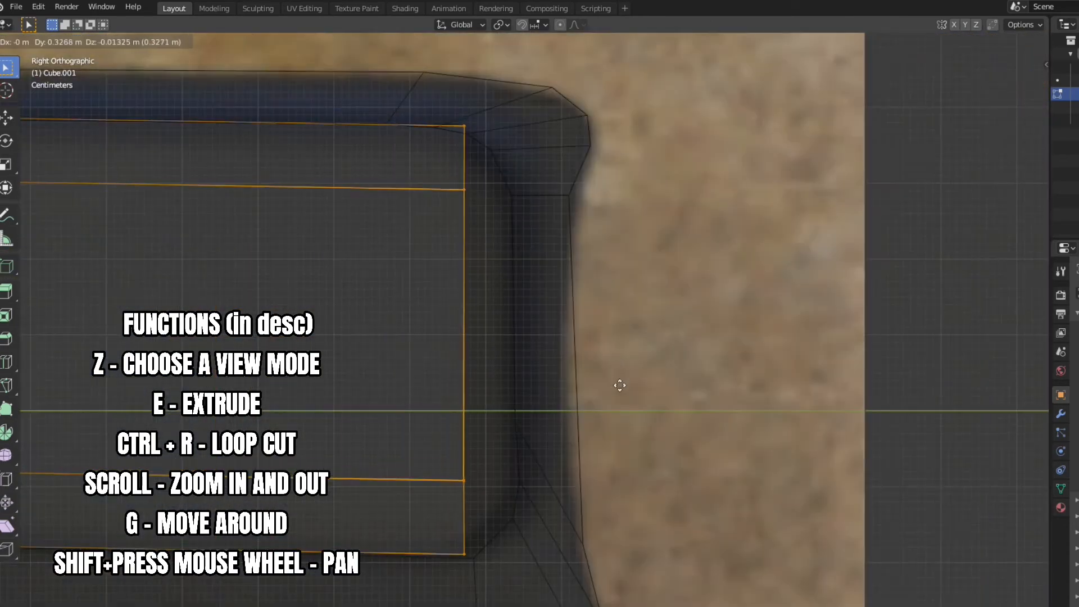
pyautogui.rightClick(617, 382)
# Move the panel's rear end and its lower corner vertex to line up with the opening's outline.
pyautogui.keyDown('shift'); pyautogui.moveTo(614, 381); pyautogui.dragTo(848, 425, button='middle'); pyautogui.keyUp('shift')
pyautogui.scroll(-2, 740, 348)
pyautogui.moveTo(484, 162); pyautogui.dragTo(685, 563)
pyautogui.press('g')
pyautogui.click(732, 559)
pyautogui.click(629, 532)
pyautogui.press('g')
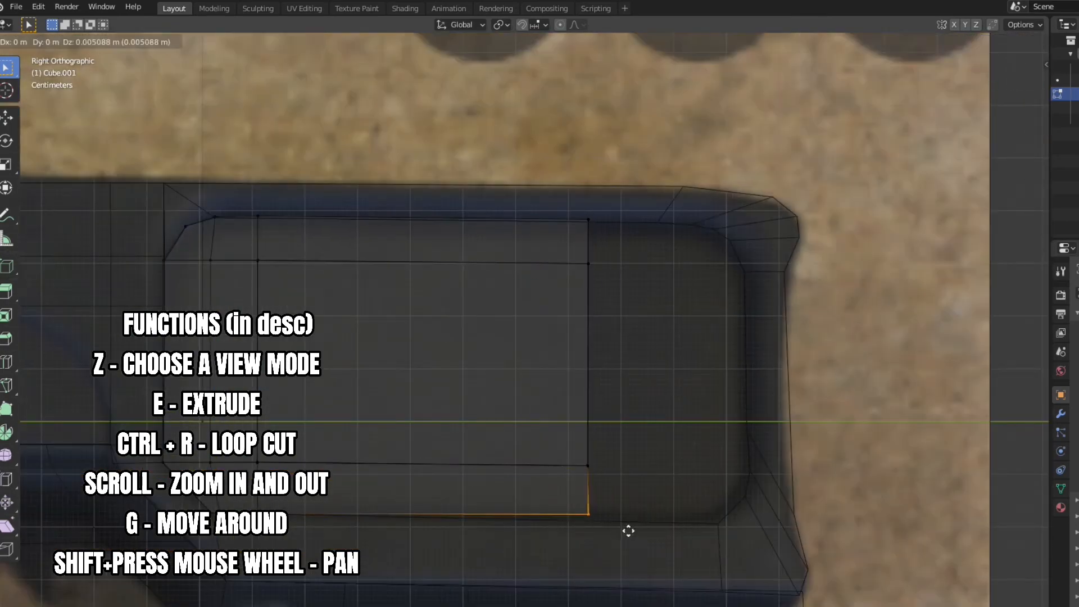
pyautogui.click(627, 532)
# Extrude another rear segment of the panel and move its lower corner onto the opening's lower edge.
pyautogui.scroll(2, 467, 183)
pyautogui.moveTo(171, 86); pyautogui.dragTo(388, 587)
pyautogui.press('e')
pyautogui.click(565, 587)
pyautogui.press('g')
pyautogui.click(539, 593)
pyautogui.moveTo(470, 575); pyautogui.dragTo(517, 606)
pyautogui.press('g')
pyautogui.click(519, 603)
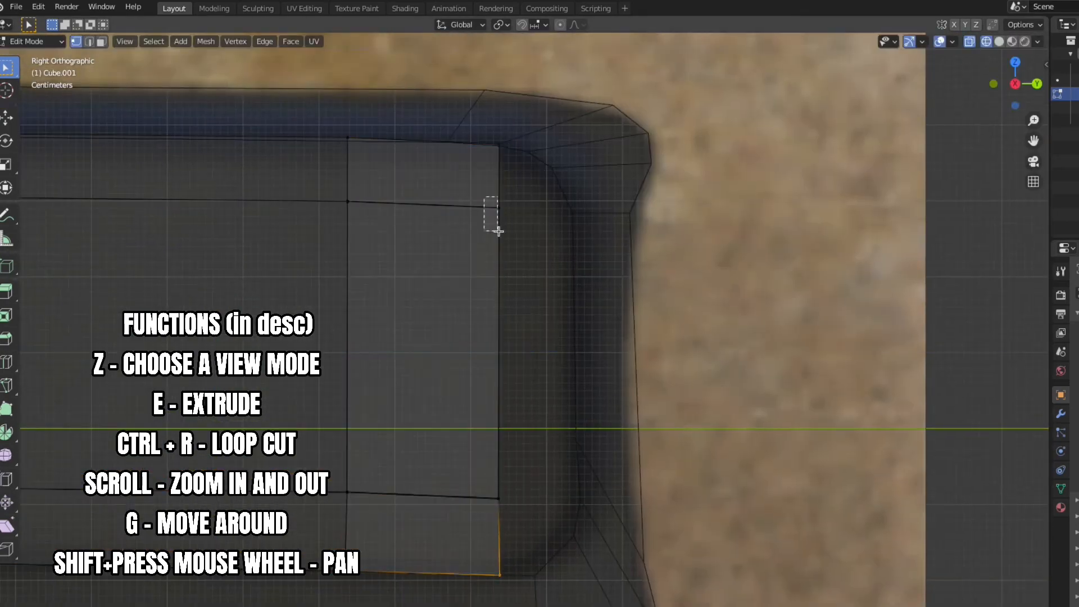
# Move the inner vertices of the panel's rear edge to its outer corners and shape the end to the opening.
pyautogui.click(296, 334)
pyautogui.scroll(-4, 407, 458)
pyautogui.keyDown('shift'); pyautogui.moveTo(439, 506); pyautogui.dragTo(441, 152, button='middle'); pyautogui.keyUp('shift')
pyautogui.scroll(3, 496, 274)
pyautogui.moveTo(210, 312); pyautogui.dragTo(243, 376)
pyautogui.press('g')
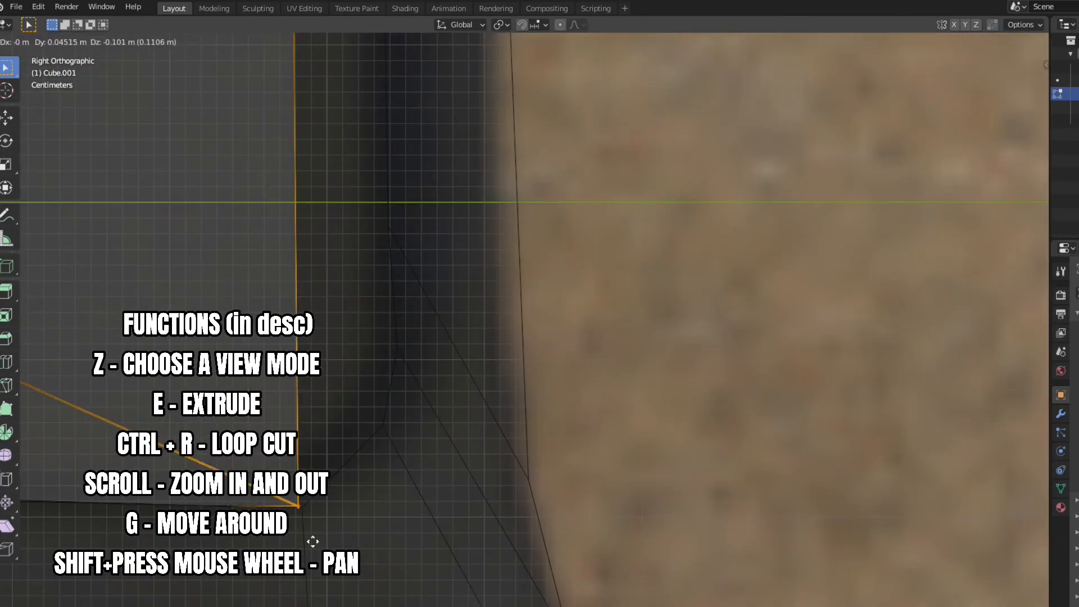
pyautogui.click(314, 545)
pyautogui.scroll(-1, 391, 407)
pyautogui.scroll(-2, 392, 407)
pyautogui.press('g')
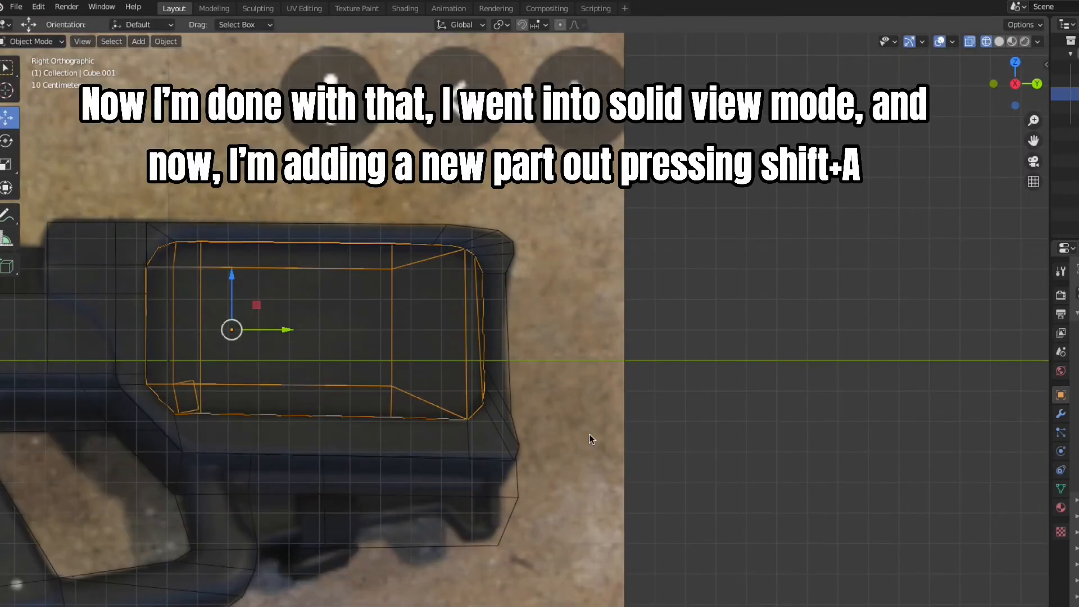
# Switch the viewport to solid shading and add a mesh cylinder for the gun's muzzle.
pyautogui.click(798, 454)
pyautogui.moveTo(558, 422); pyautogui.dragTo(440, 478, button='middle')
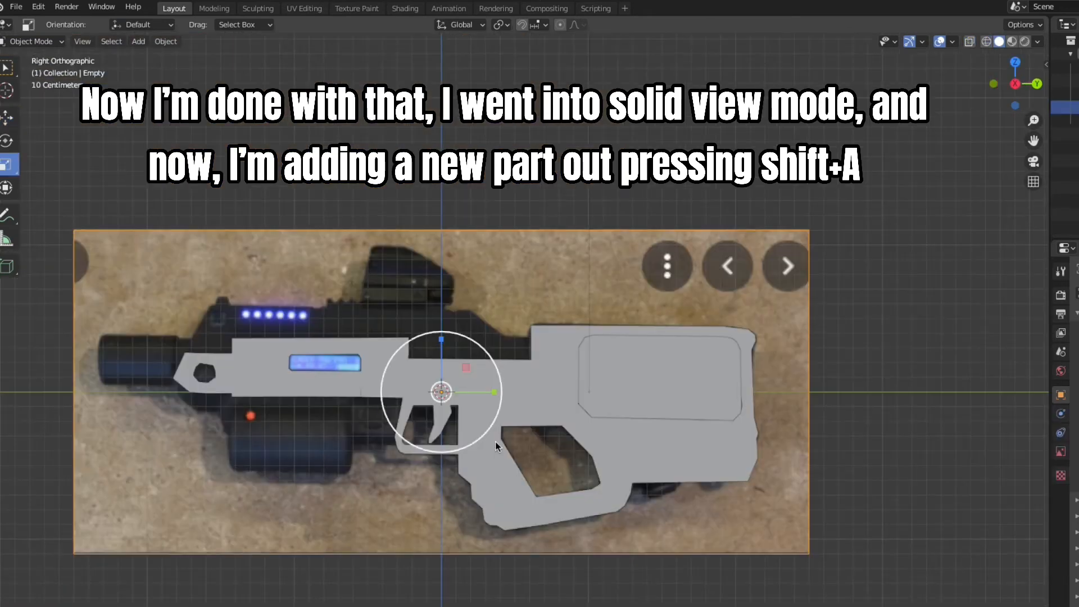
pyautogui.hotkey('shift', 'a')
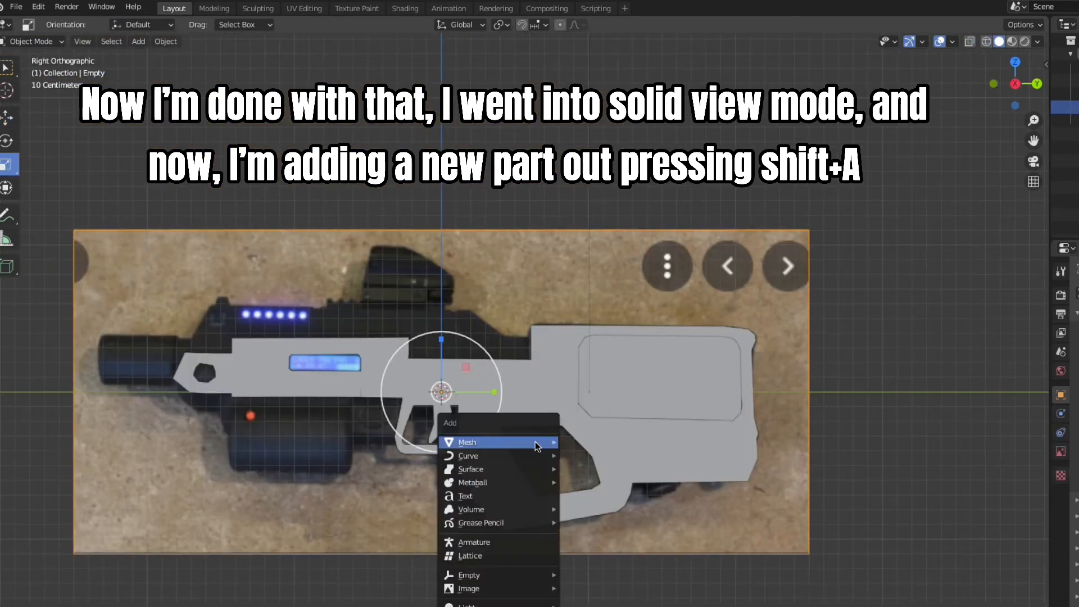
pyautogui.moveTo(529, 444)
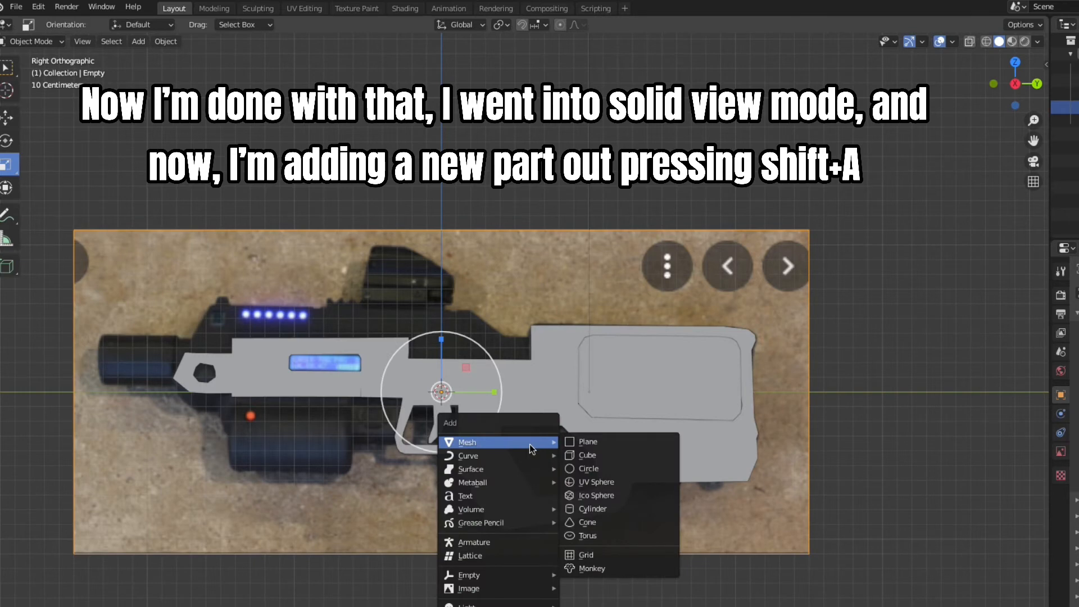
pyautogui.click(602, 509)
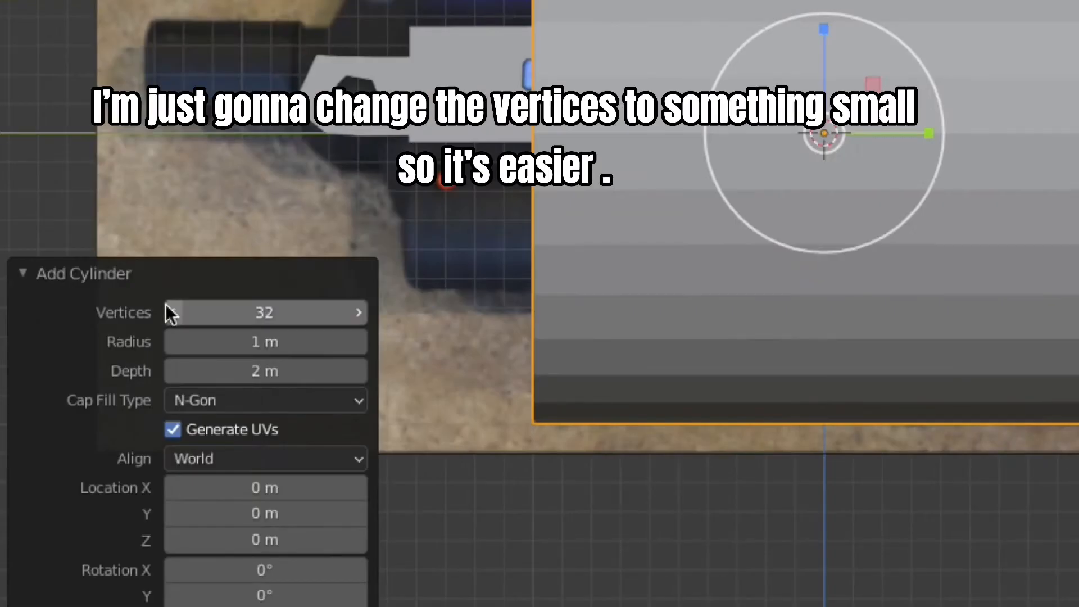
# Reduce the new cylinder to 12 vertices and rotate it 90° so it lies along the gun's length.
pyautogui.click(303, 245)
pyautogui.click(303, 245)
pyautogui.click(303, 245)
pyautogui.click(169, 312)
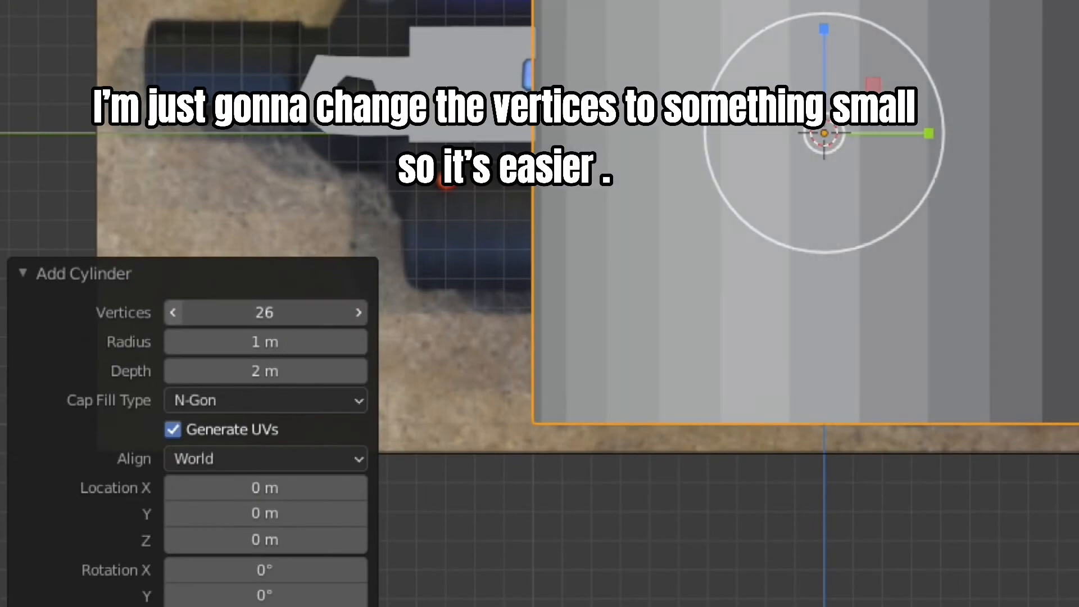
pyautogui.click(169, 313)
pyautogui.click(170, 313)
pyautogui.click(169, 313)
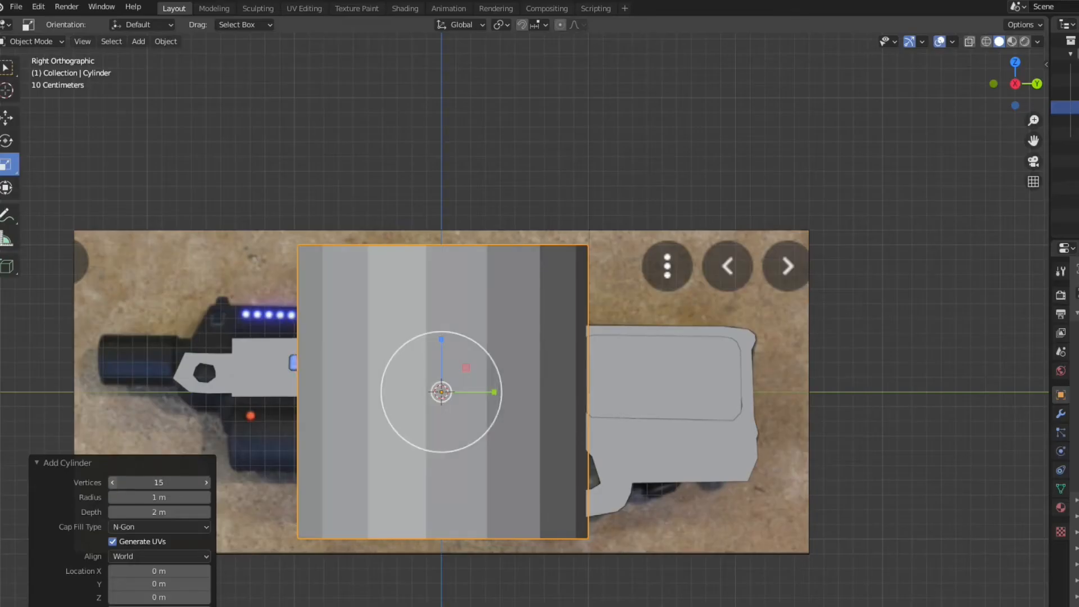
pyautogui.click(112, 482)
pyautogui.click(113, 482)
pyautogui.click(113, 483)
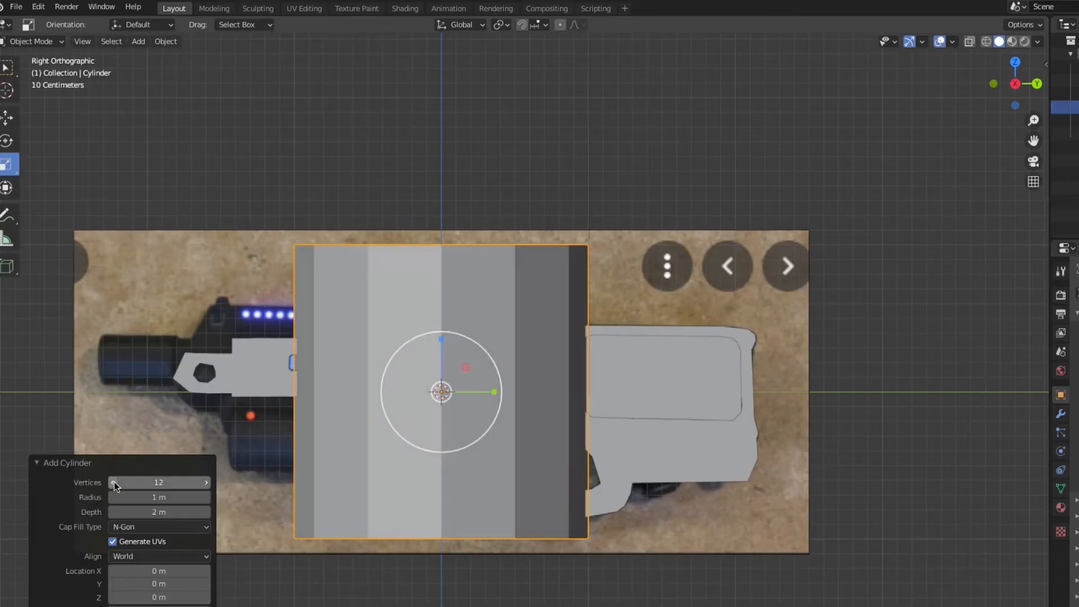
pyautogui.write('90')
pyautogui.press('Return')
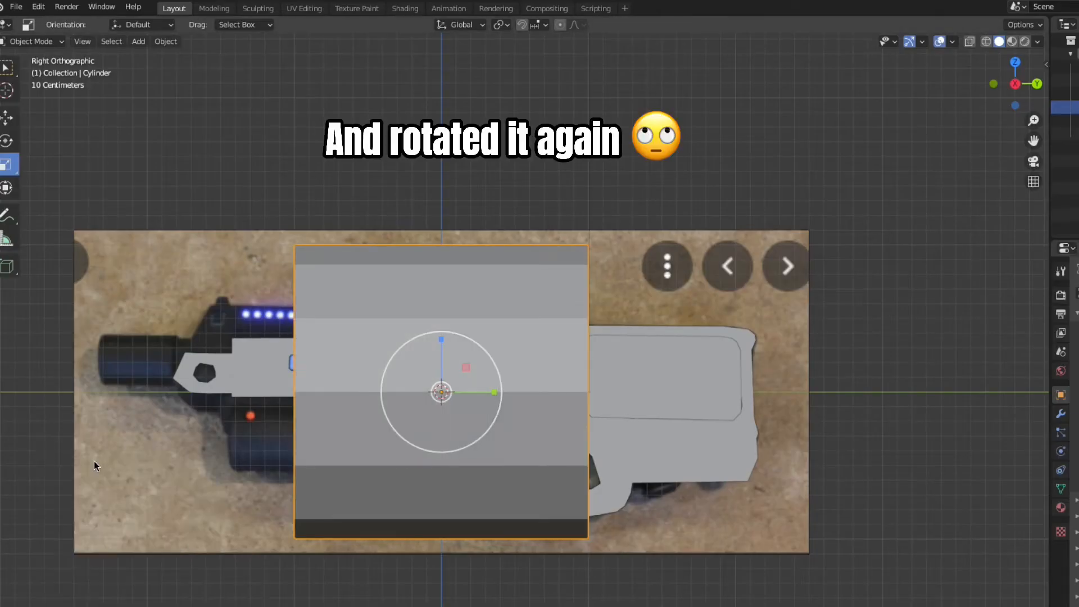
# Scale the cylinder down and move it over the muzzle in the reference image so it fits inside the outline.
pyautogui.press('s')
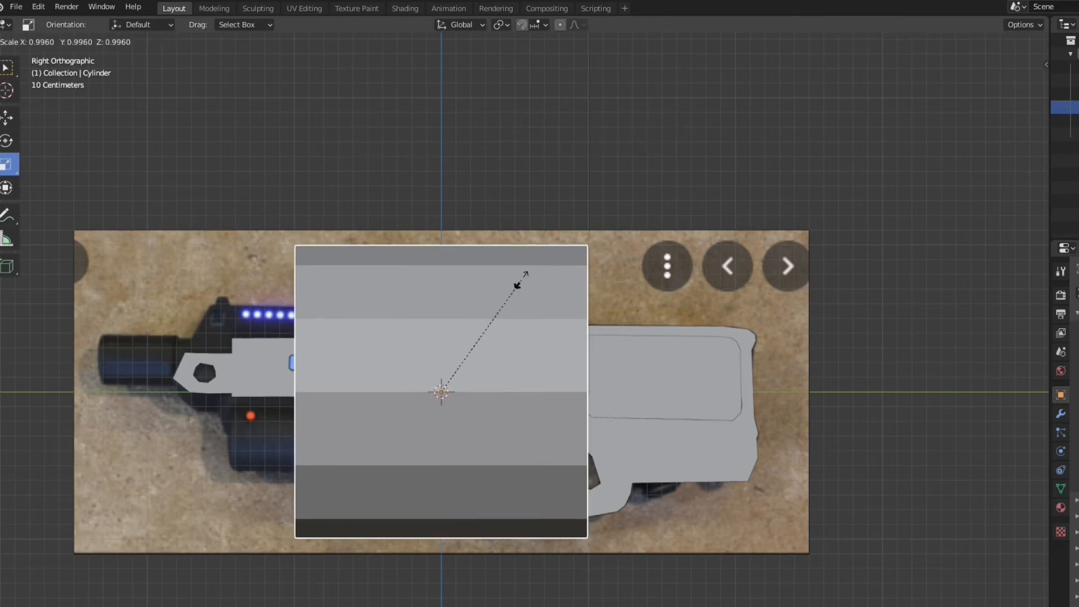
pyautogui.click(479, 361)
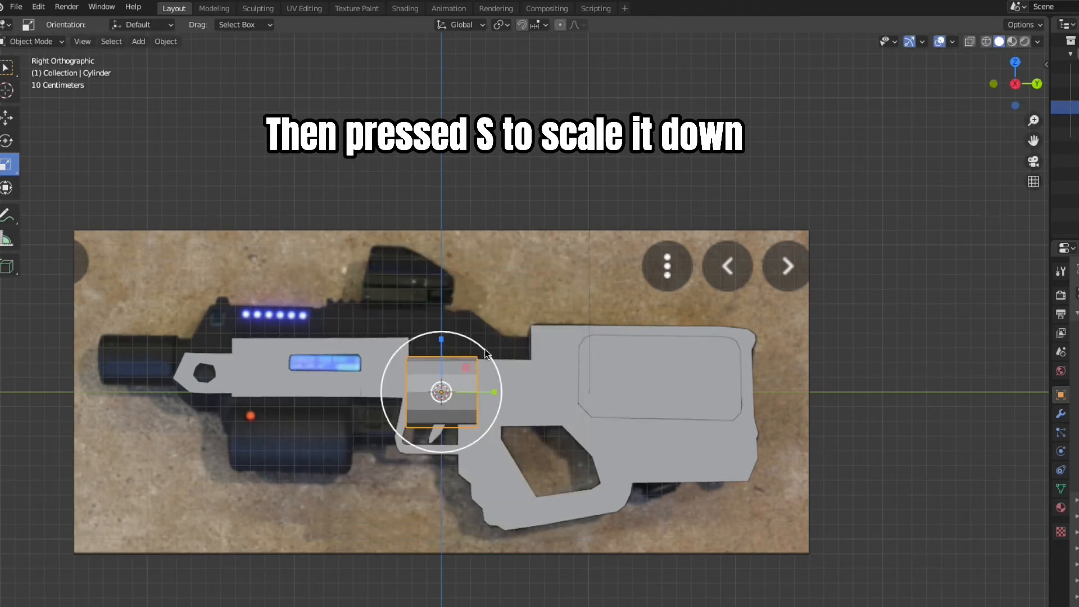
pyautogui.scroll(3, 499, 352)
pyautogui.keyDown('shift'); pyautogui.moveTo(499, 352); pyautogui.dragTo(1013, 262, button='middle'); pyautogui.keyUp('shift')
pyautogui.scroll(-1, 1012, 260)
pyautogui.press('g')
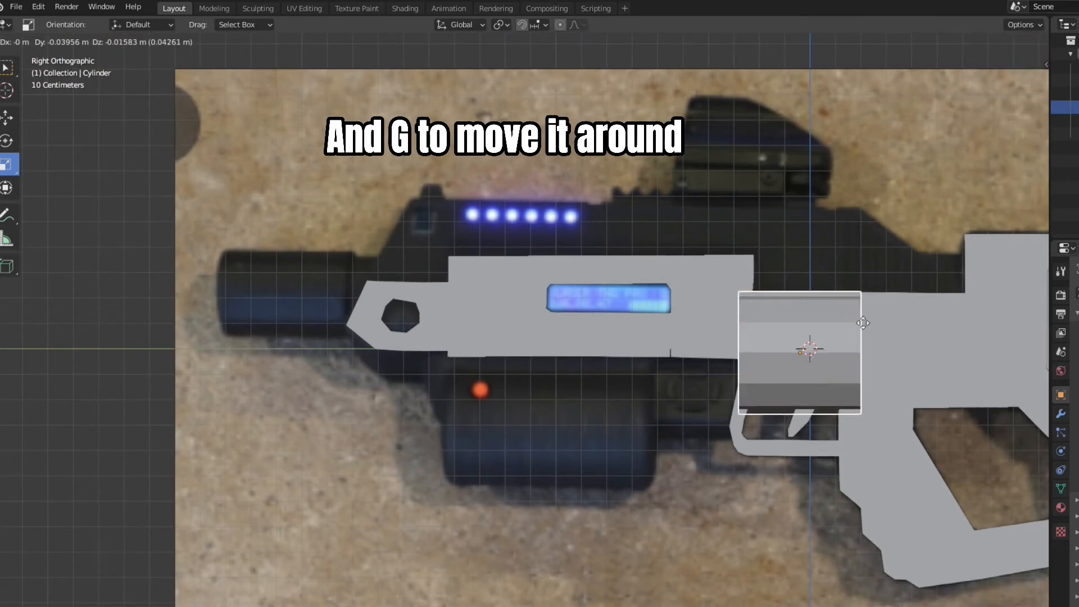
pyautogui.click(391, 250)
pyautogui.press('s')
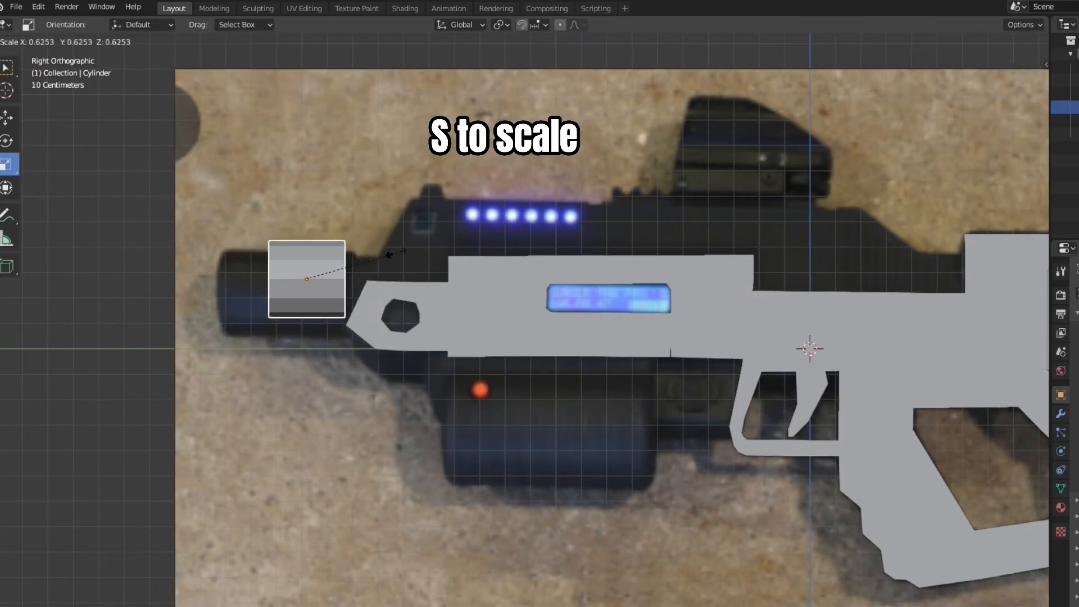
pyautogui.click(377, 264)
pyautogui.press('g')
pyautogui.click(371, 274)
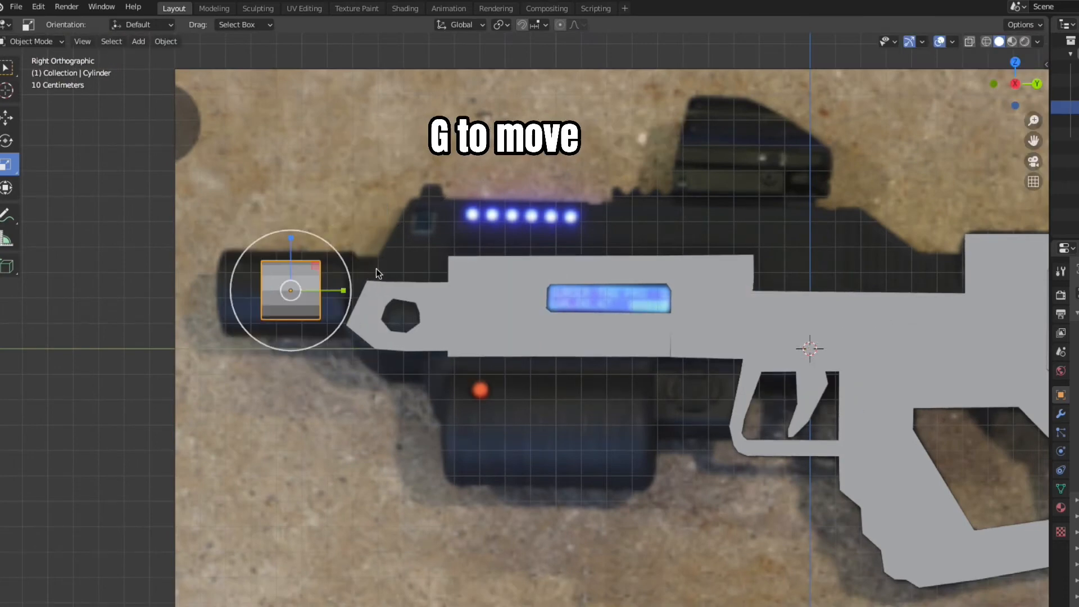
# Enter Edit Mode on the cylinder and display it in wireframe shading over the reference's muzzle.
pyautogui.press('Tab')
pyautogui.keyDown('shift'); pyautogui.moveTo(467, 258); pyautogui.dragTo(767, 405, button='middle'); pyautogui.keyUp('shift')
pyautogui.scroll(4, 678, 282)
pyautogui.click(646, 284)
pyautogui.scroll(2, 751, 391)
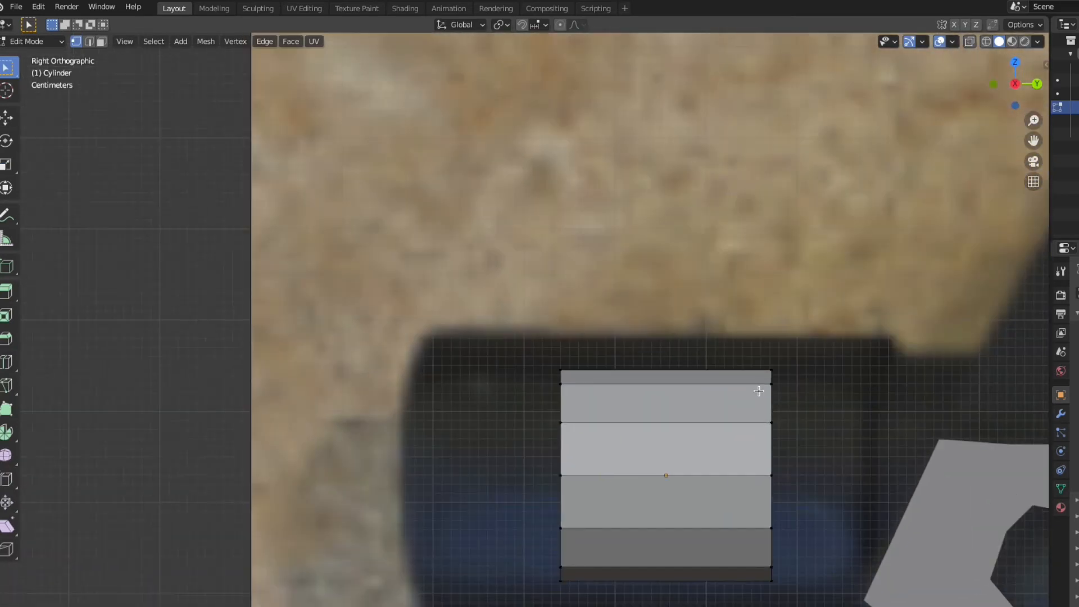
pyautogui.press('KP_5')
pyautogui.press('z')
pyautogui.press('z')
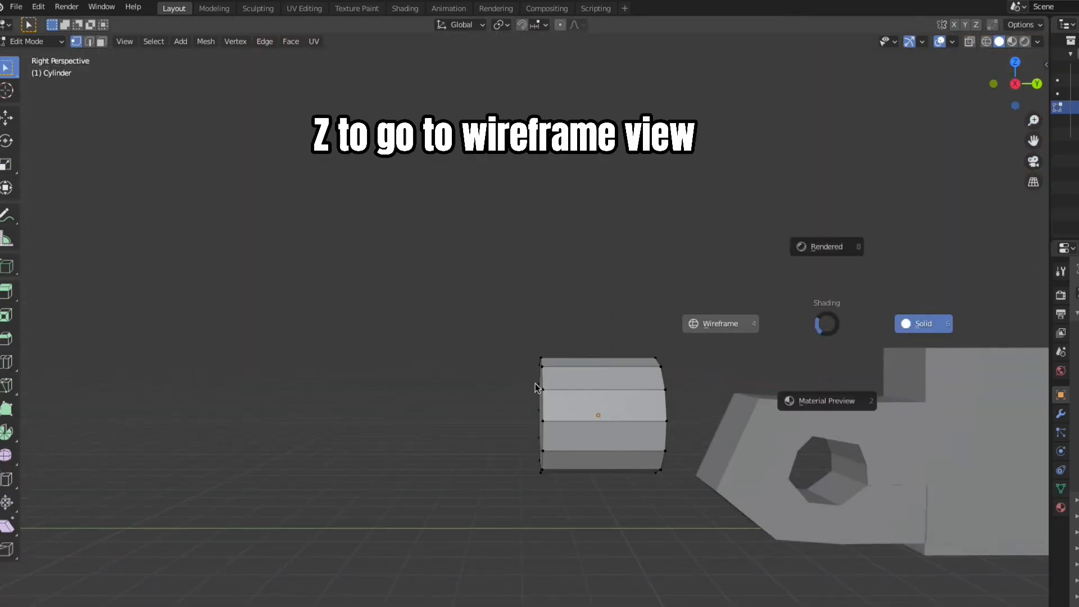
pyautogui.click(725, 320)
pyautogui.click(585, 271)
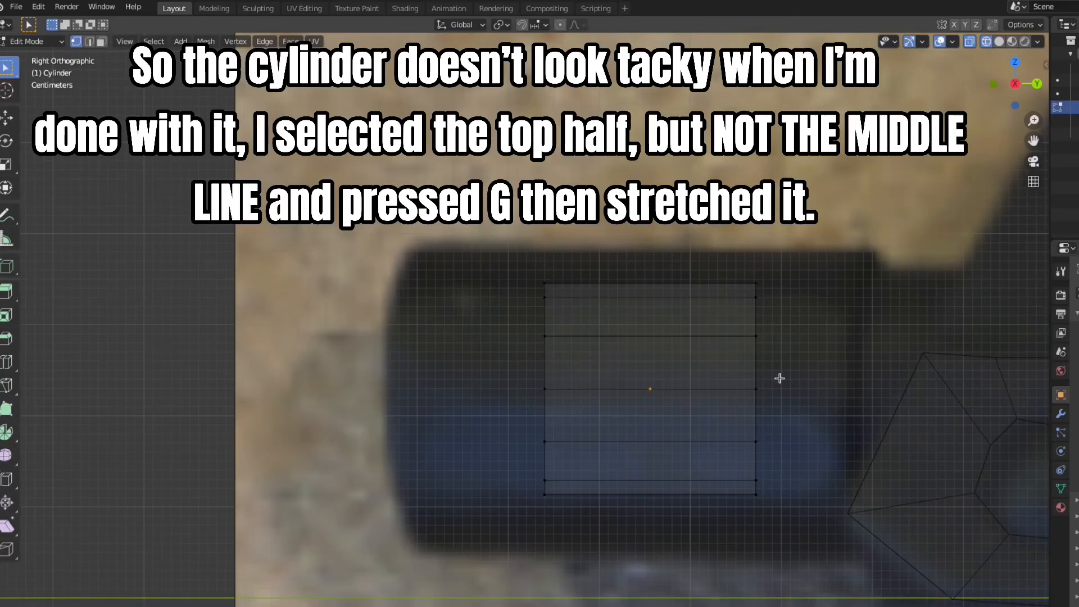
# Move the cylinder's upper-half vertices, excluding the middle line, up about 0.04 m to the muzzle's upper edge.
pyautogui.moveTo(494, 231); pyautogui.dragTo(787, 357)
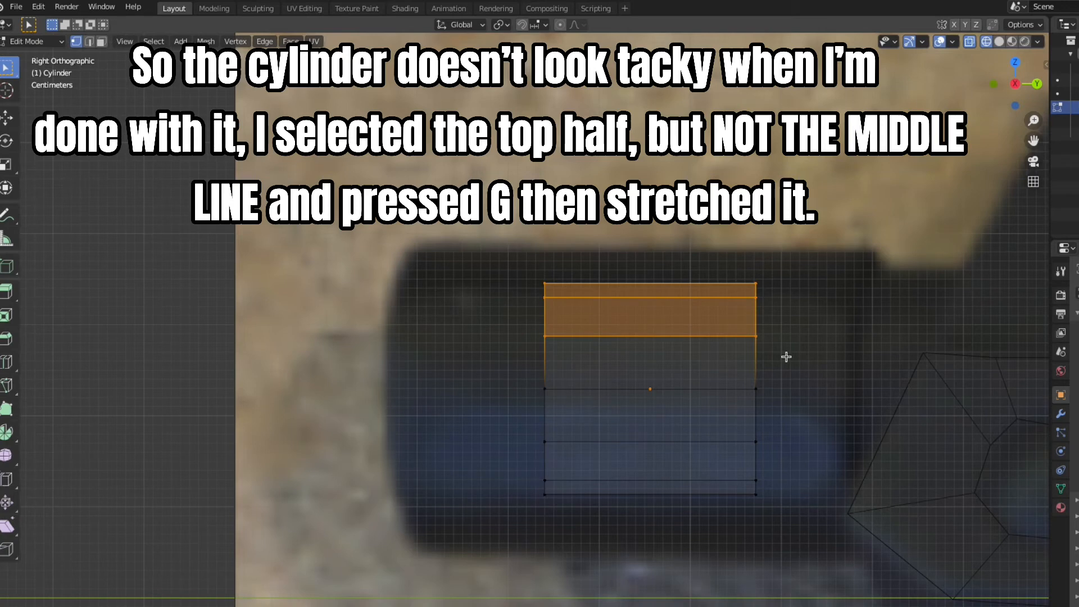
pyautogui.press('g')
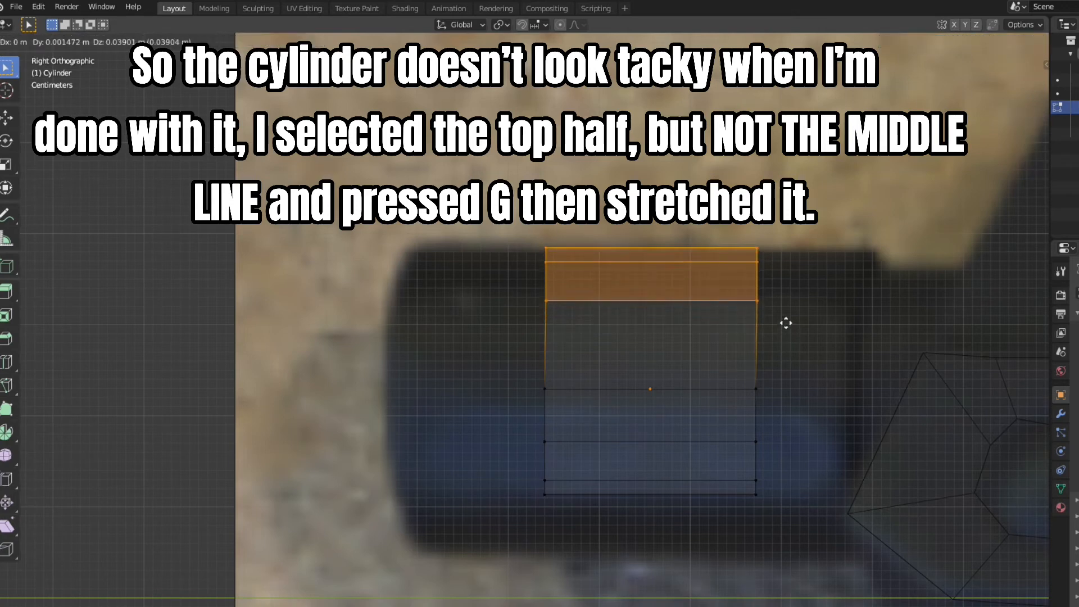
pyautogui.click(786, 323)
pyautogui.hotkey('ctrl', 'Tab')
pyautogui.click(964, 268)
pyautogui.moveTo(887, 279); pyautogui.dragTo(916, 265, button='middle')
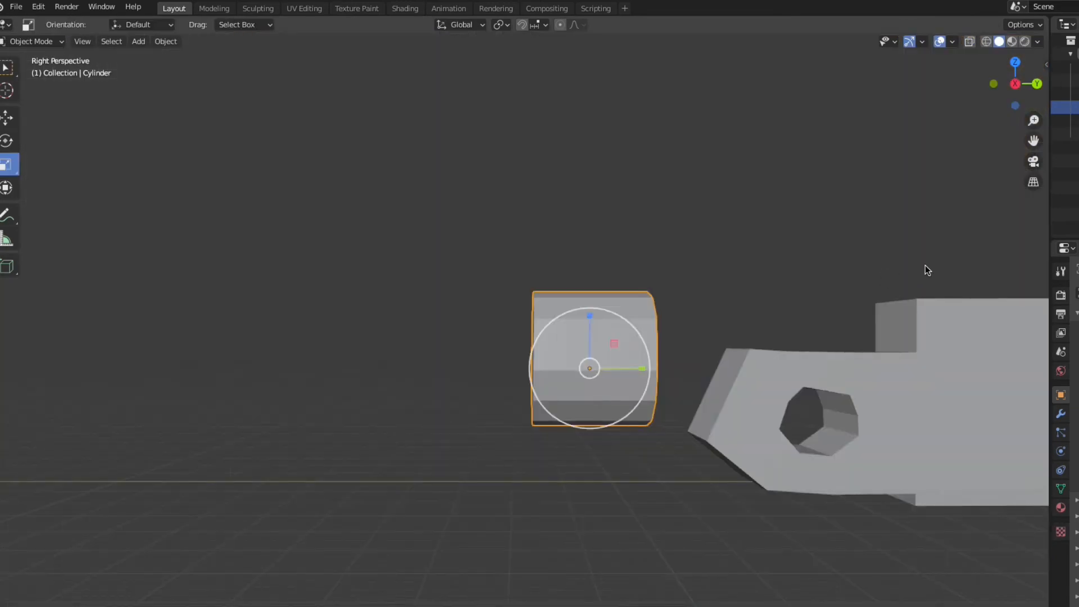
pyautogui.moveTo(811, 292); pyautogui.dragTo(863, 304, button='middle')
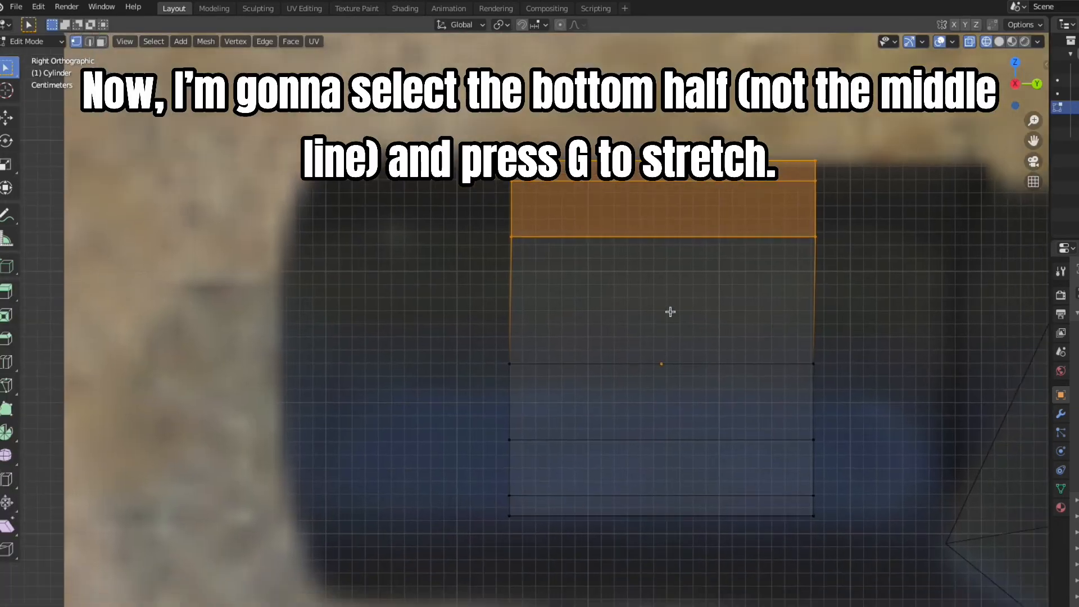
# Move the cylinder's lower-half vertices, excluding the middle line, down to the muzzle's lower edge.
pyautogui.keyDown('shift'); pyautogui.moveTo(622, 206); pyautogui.dragTo(609, 181, button='middle'); pyautogui.keyUp('shift')
pyautogui.moveTo(452, 359); pyautogui.dragTo(887, 559)
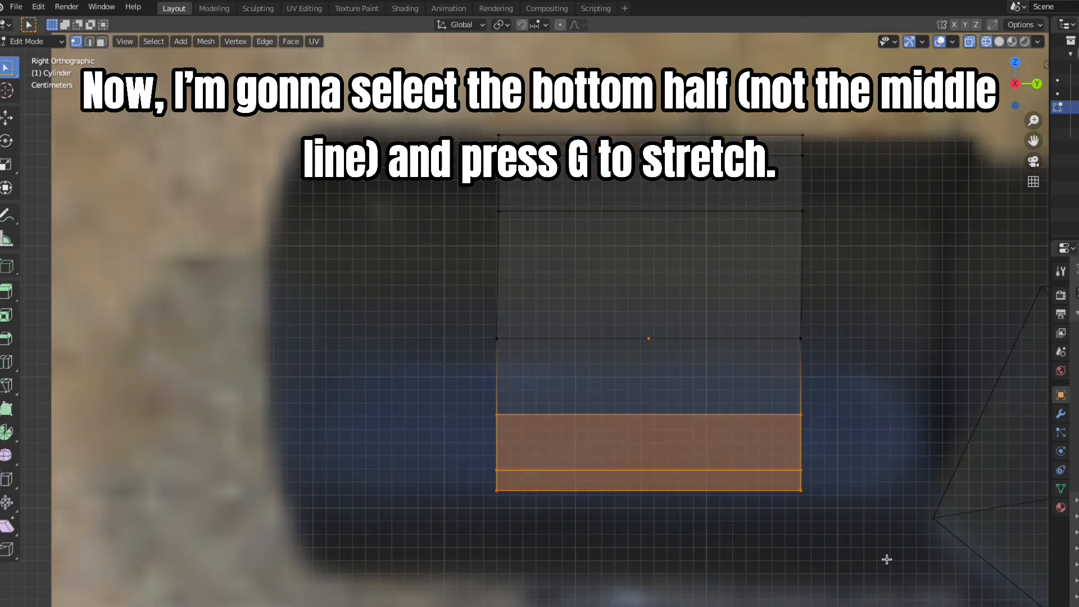
pyautogui.press('g')
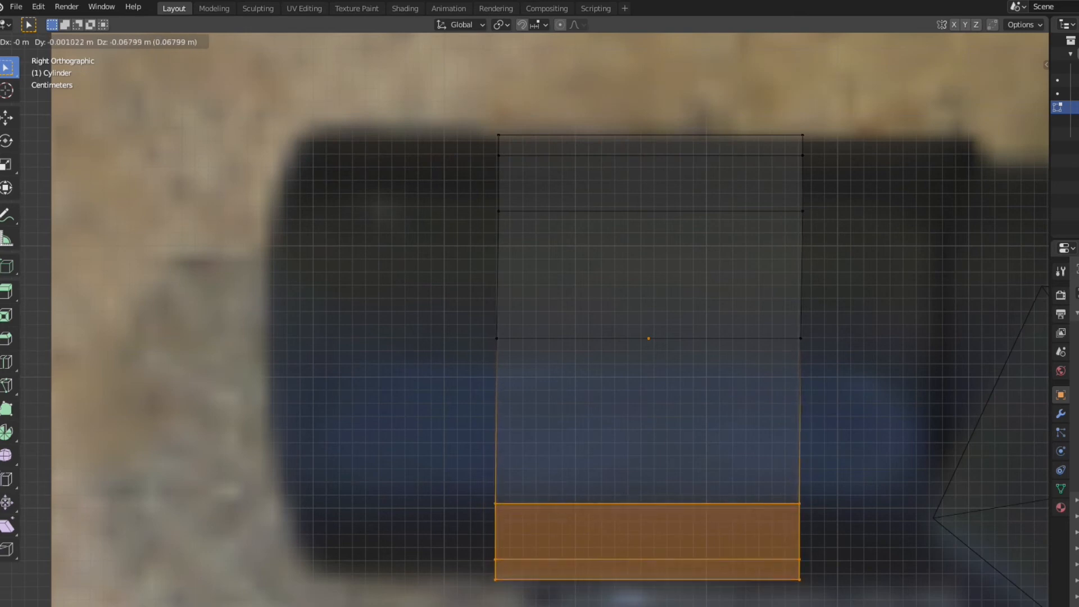
pyautogui.click(843, 559)
pyautogui.hotkey('ctrl', 'Tab')
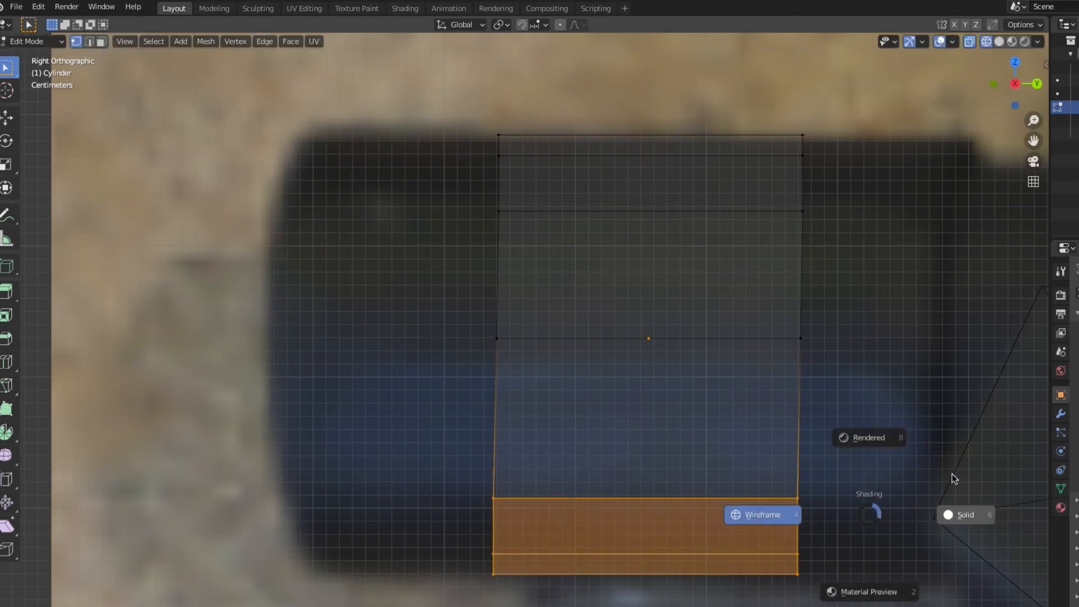
pyautogui.click(956, 478)
pyautogui.moveTo(958, 454); pyautogui.dragTo(1025, 360, button='middle')
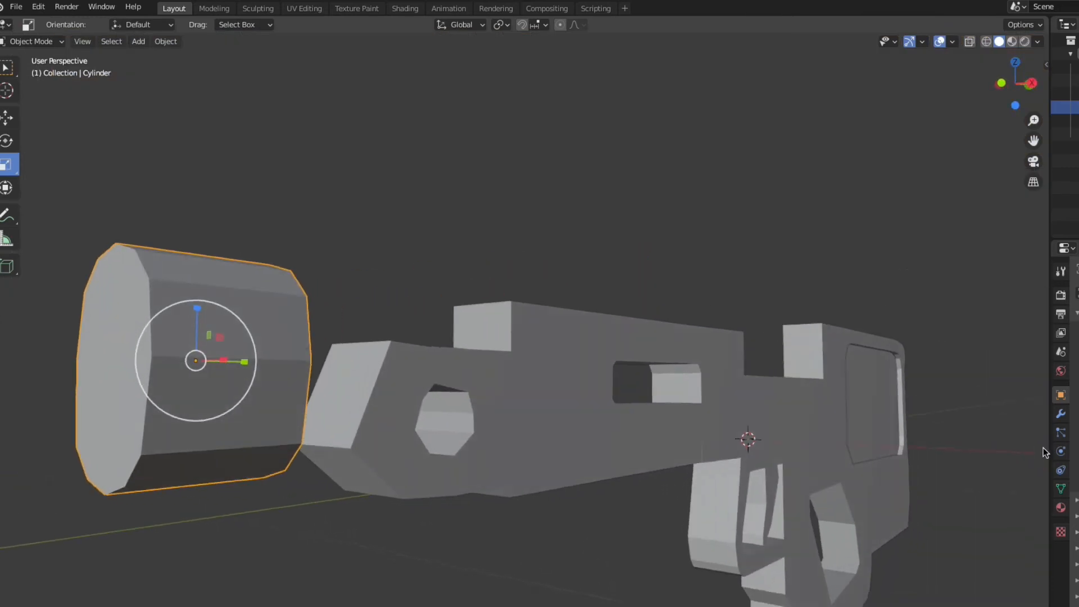
# Move the whole cylinder about 0.125 m forward in Object Mode, near the muzzle's front end.
pyautogui.click(1030, 83)
pyautogui.hotkey('shift', 'z')
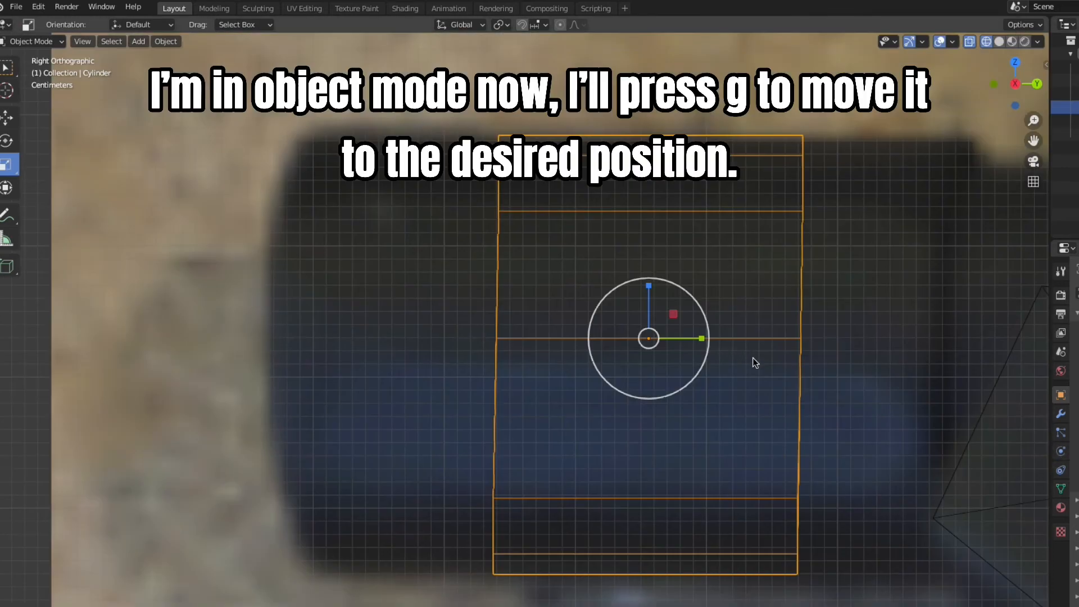
pyautogui.press('g')
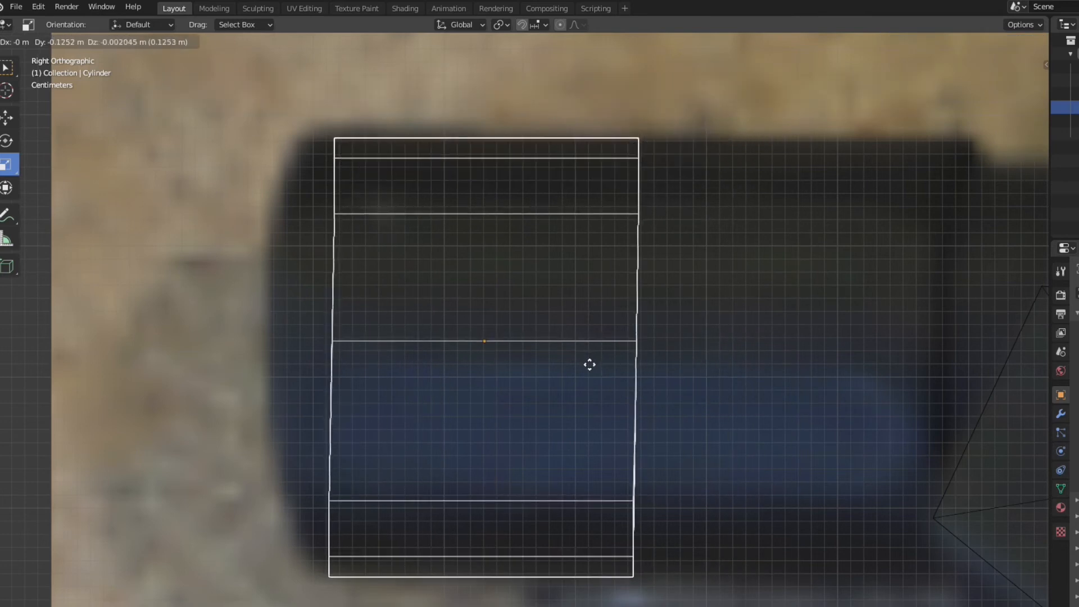
pyautogui.click(589, 363)
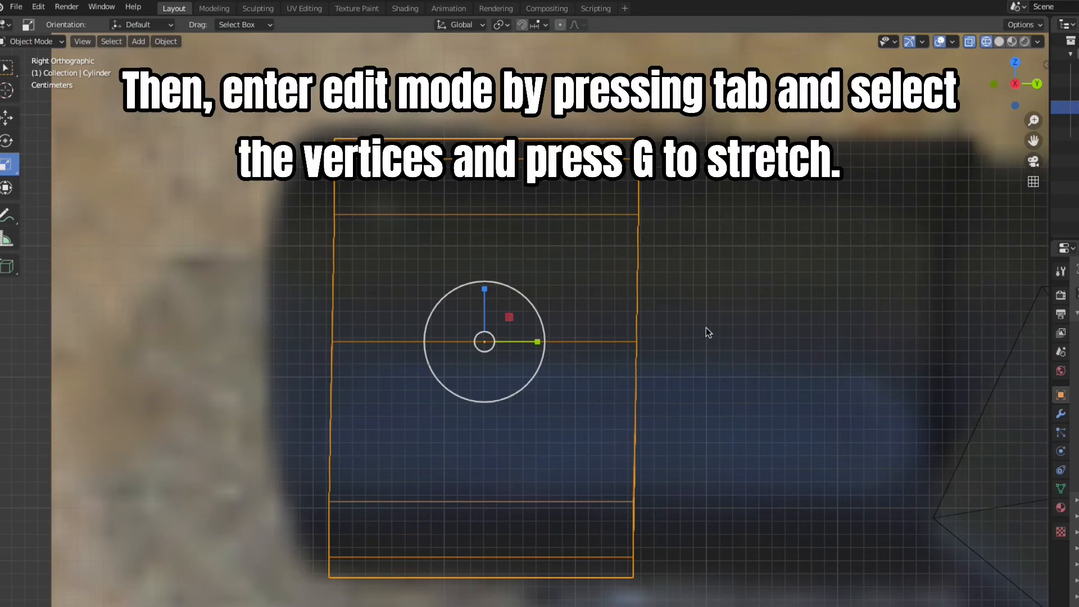
# Stretch the cylinder's rear-end vertices about 0.23 m back to the rear of the muzzle in Edit Mode.
pyautogui.press('Tab')
pyautogui.moveTo(608, 68); pyautogui.dragTo(792, 604)
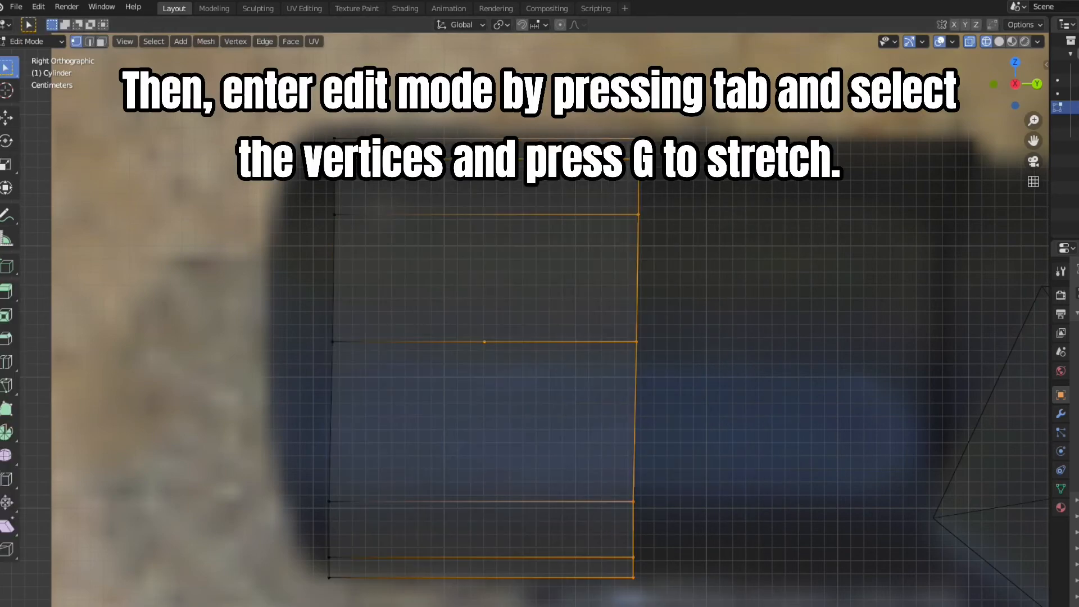
pyautogui.press('g')
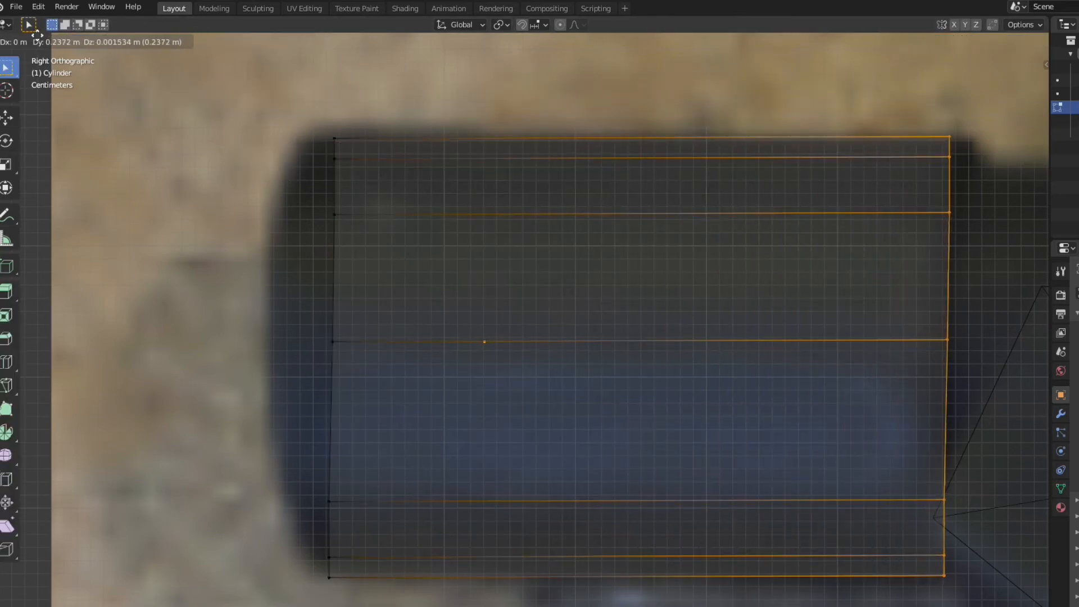
pyautogui.click(438, 458)
# Invert the selection to the cylinder's front end and extrude it forward to the tip of the muzzle.
pyautogui.hotkey('ctrl', 'i')
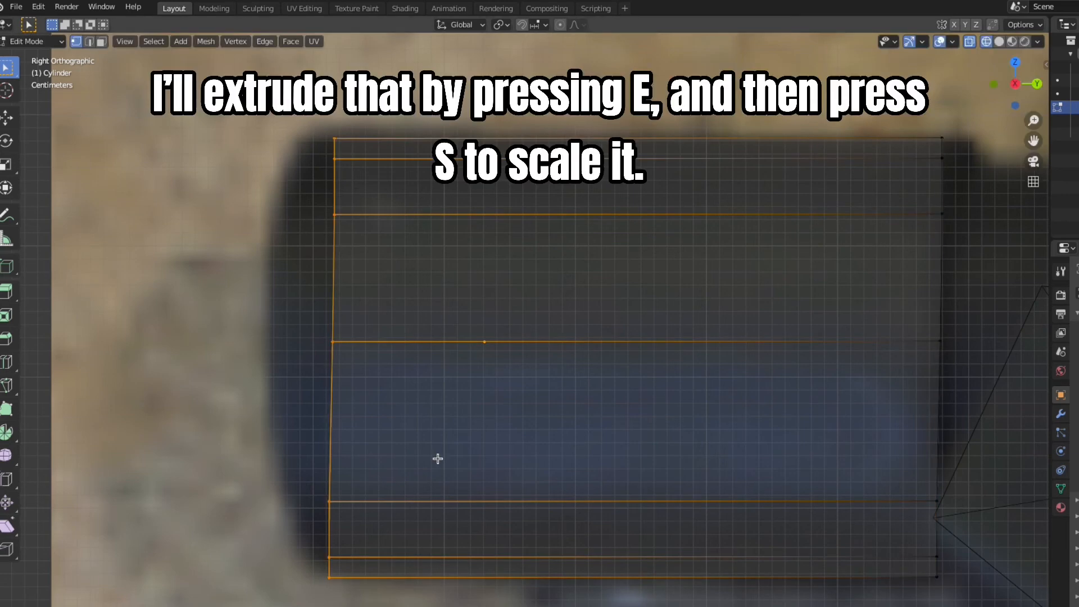
pyautogui.press('e')
pyautogui.click(368, 458)
pyautogui.press('s')
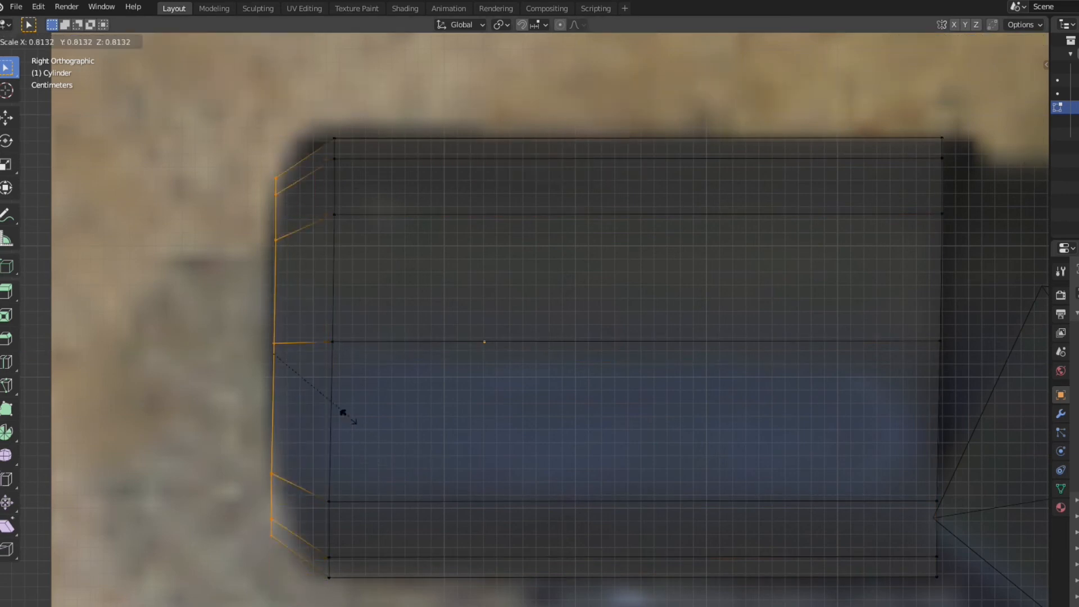
pyautogui.press('Escape')
pyautogui.keyDown('ctrl'); pyautogui.scroll(3, 475, 252); pyautogui.keyUp('ctrl')
pyautogui.press('a')
pyautogui.hotkey('ctrl', 'z')
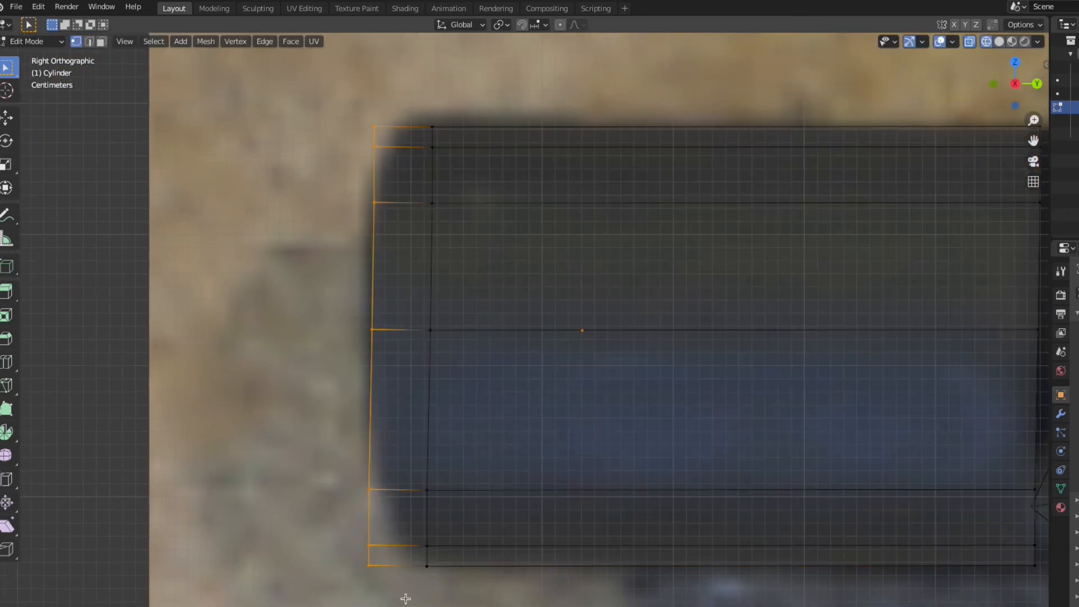
# Scale the extruded front end down and move its upper and middle vertices onto the muzzle's rounded outline.
pyautogui.press('g')
pyautogui.click(421, 508)
pyautogui.scroll(3, 381, 390)
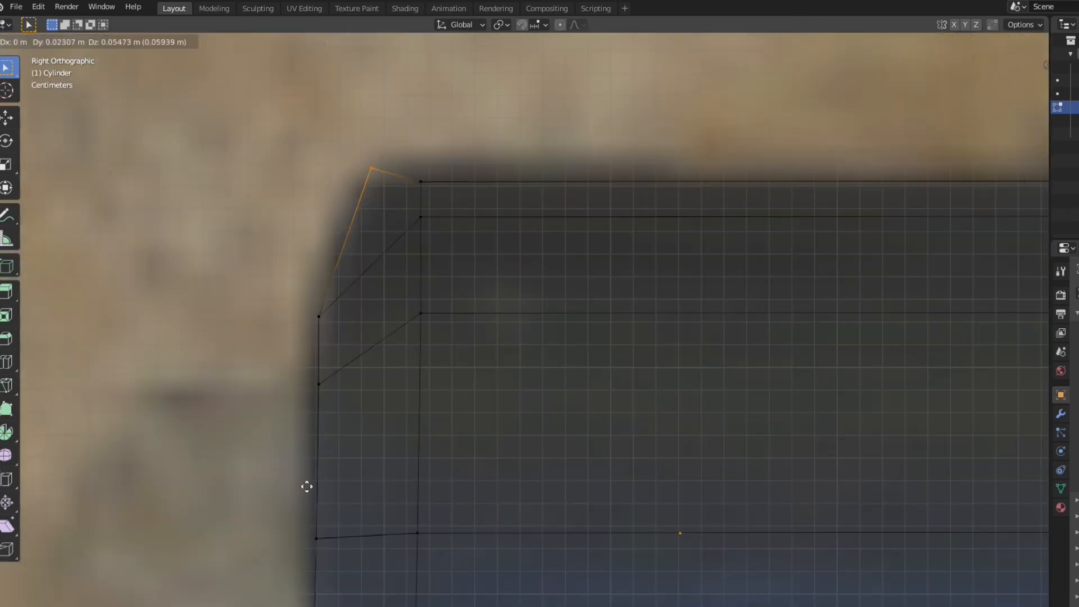
pyautogui.moveTo(278, 291); pyautogui.dragTo(353, 414)
pyautogui.press('g')
pyautogui.click(340, 383)
pyautogui.keyDown('shift'); pyautogui.moveTo(331, 427); pyautogui.dragTo(429, 136, button='middle'); pyautogui.keyUp('shift')
pyautogui.moveTo(366, 198); pyautogui.dragTo(429, 272)
pyautogui.press('g')
pyautogui.click(423, 292)
# Move the lowest vertex of the front end onto the muzzle's rounded lower corner and clear the selection.
pyautogui.scroll(-4, 513, 319)
pyautogui.scroll(3, 517, 332)
pyautogui.moveTo(393, 492); pyautogui.dragTo(447, 524)
pyautogui.press('g')
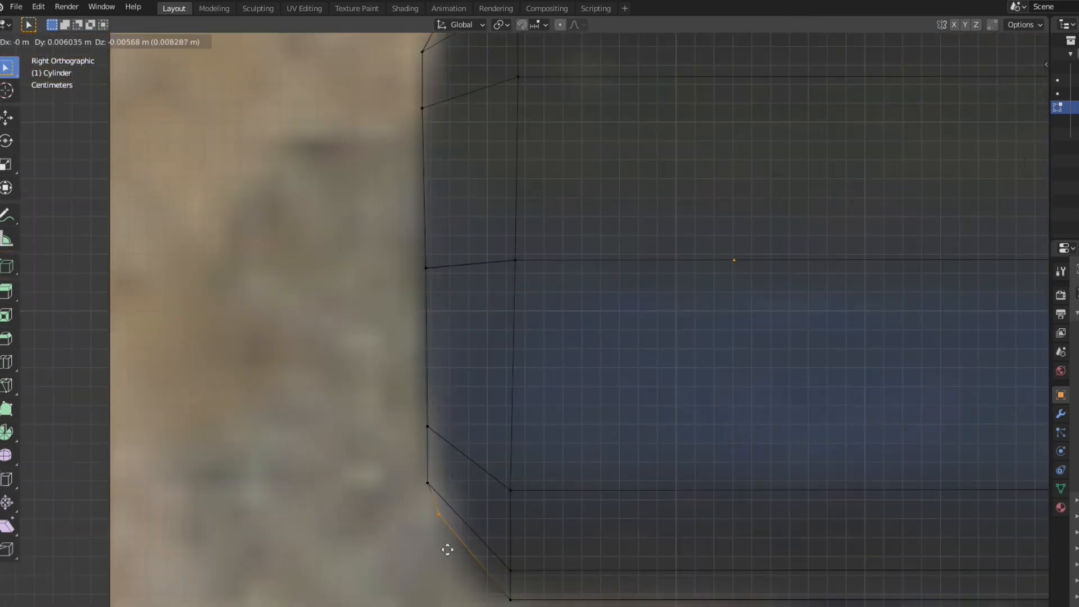
pyautogui.click(483, 577)
pyautogui.scroll(-4, 492, 436)
pyautogui.hotkey('alt', 'a')
pyautogui.scroll(-4, 764, 234)
# Leave Edit Mode and examine the finished muzzle in solid shading from several angles, ending in the right view.
pyautogui.press('Tab')
pyautogui.hotkey('shift', 'z')
pyautogui.click(626, 211)
pyautogui.moveTo(340, 244); pyautogui.dragTo(369, 252, button='middle')
pyautogui.scroll(3, 609, 286)
pyautogui.moveTo(193, 305); pyautogui.dragTo(337, 314, button='middle')
pyautogui.scroll(-4, 338, 314)
pyautogui.press('KP_3')
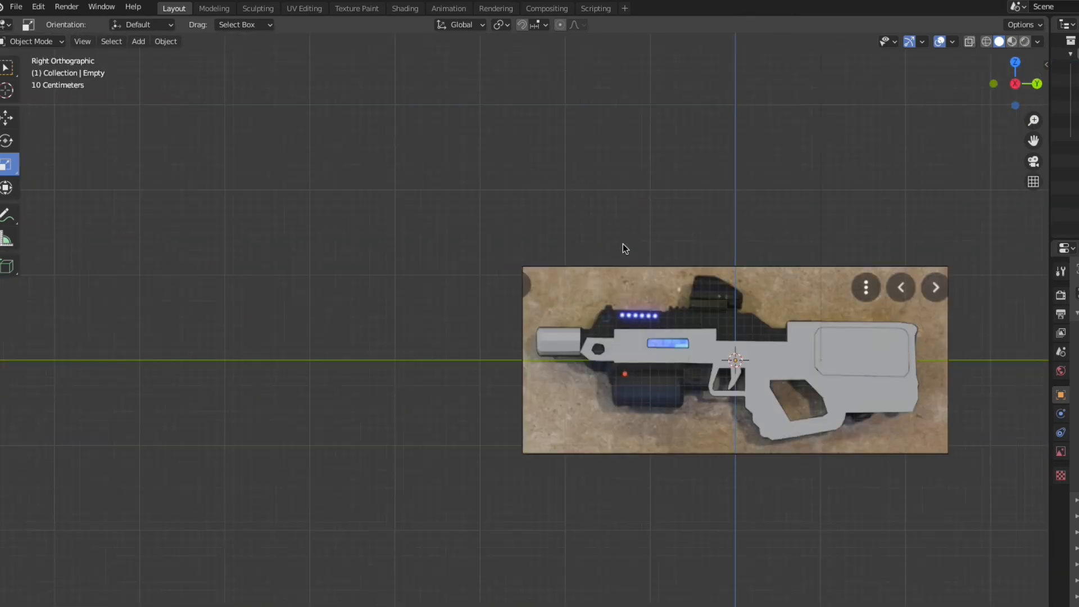
# Add a mesh cylinder for the dark barrel below the rifle's front body and scale its end vertices toward the reference outline.
pyautogui.scroll(5, 703, 365)
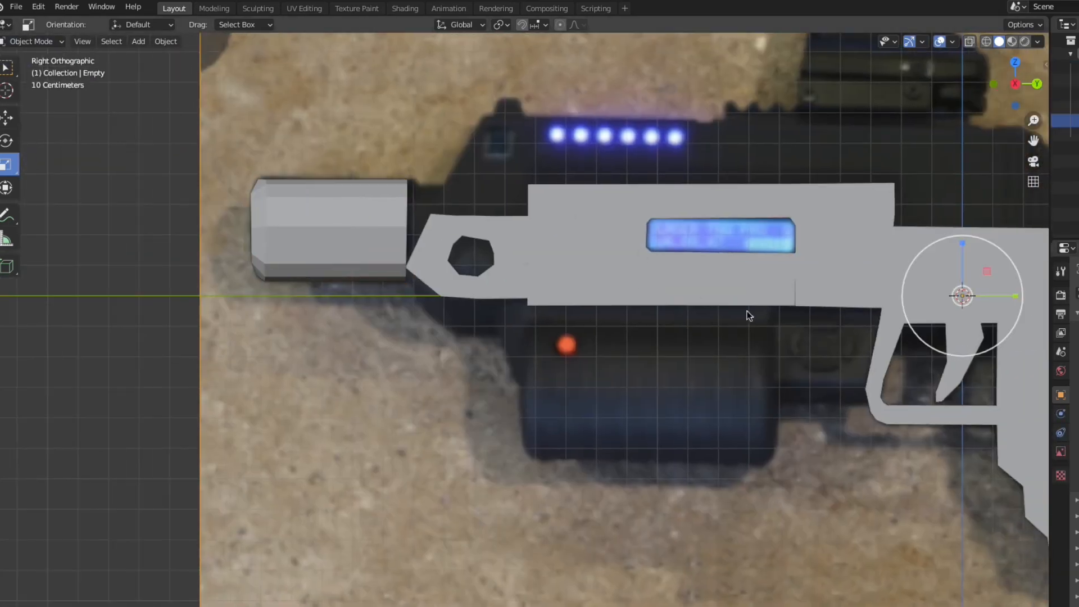
pyautogui.hotkey('alt', 'h')
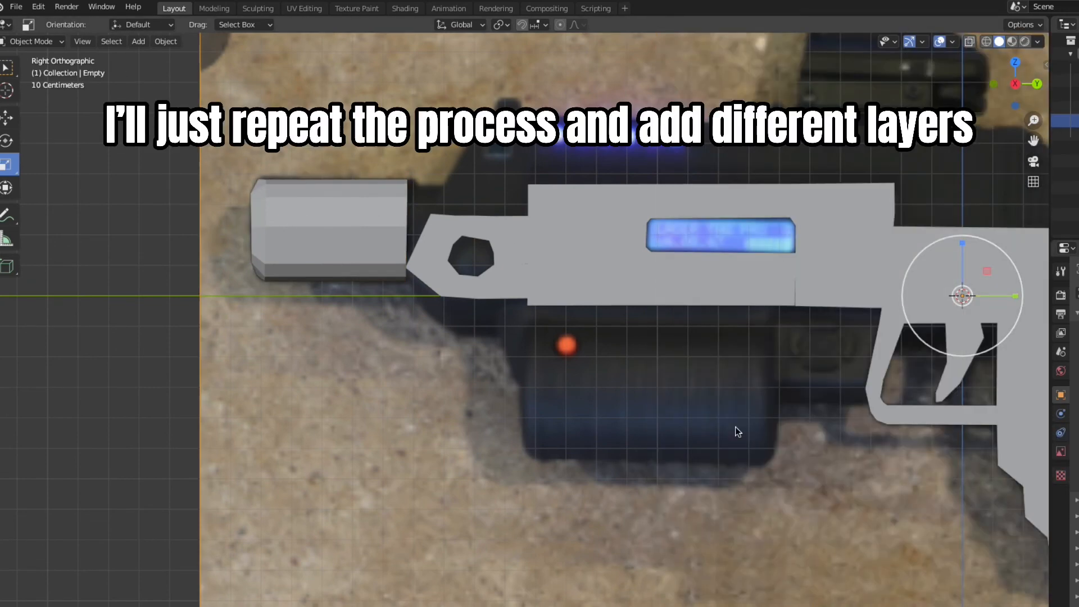
pyautogui.hotkey('shift', 'a')
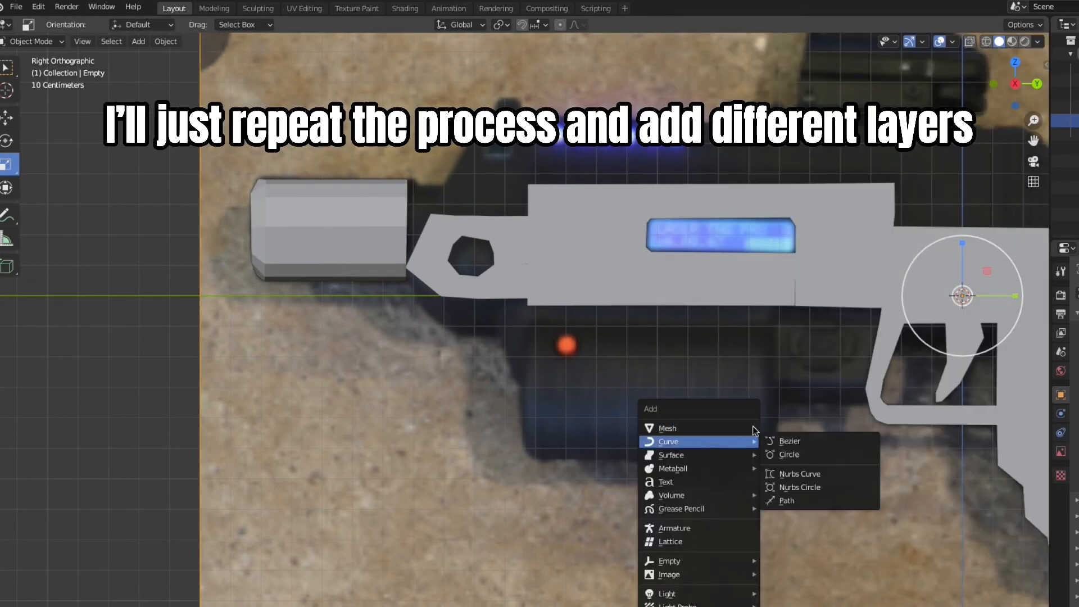
pyautogui.moveTo(754, 429)
pyautogui.click(810, 496)
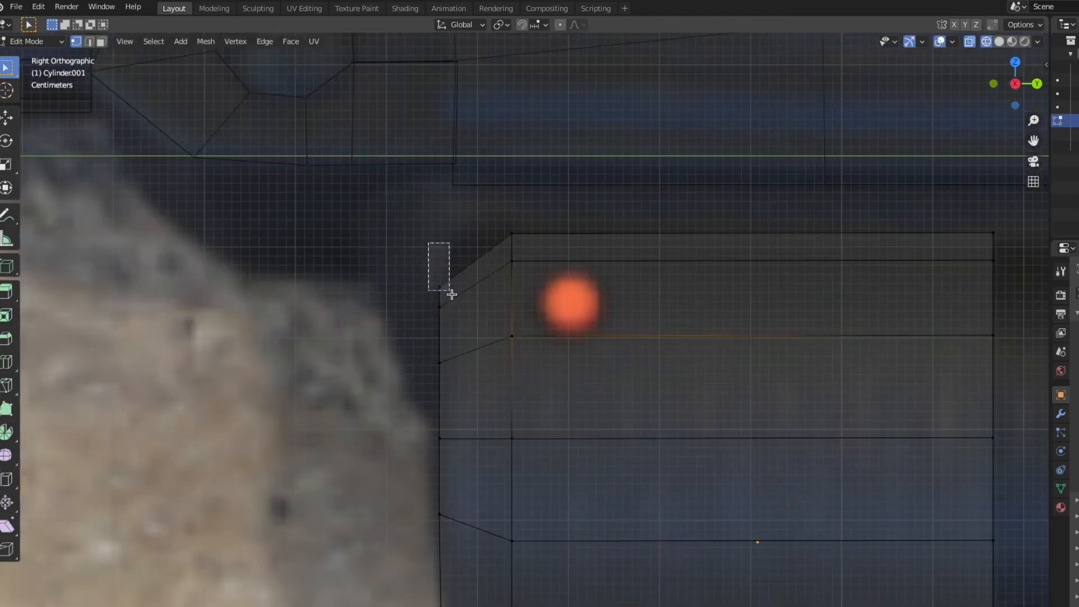
pyautogui.press('s')
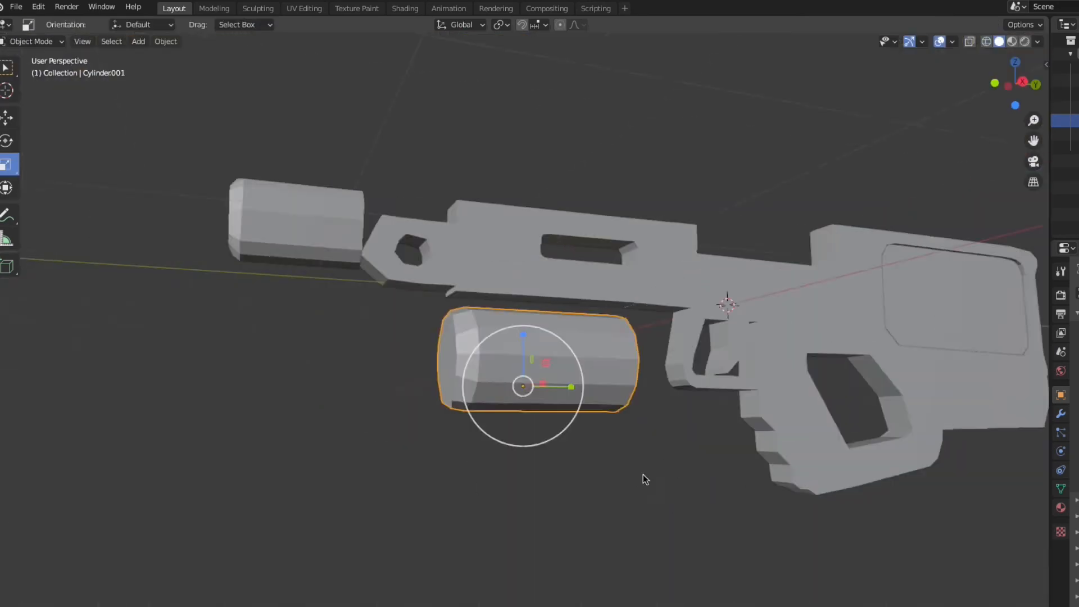
# Examine the new lower cylinder's fit against the rifle body from below, the top, the right side and in perspective.
pyautogui.moveTo(643, 474); pyautogui.dragTo(675, 296, button='middle')
pyautogui.press('KP_7')
pyautogui.press('KP_Decimal')
pyautogui.moveTo(631, 362); pyautogui.dragTo(562, 337, button='middle')
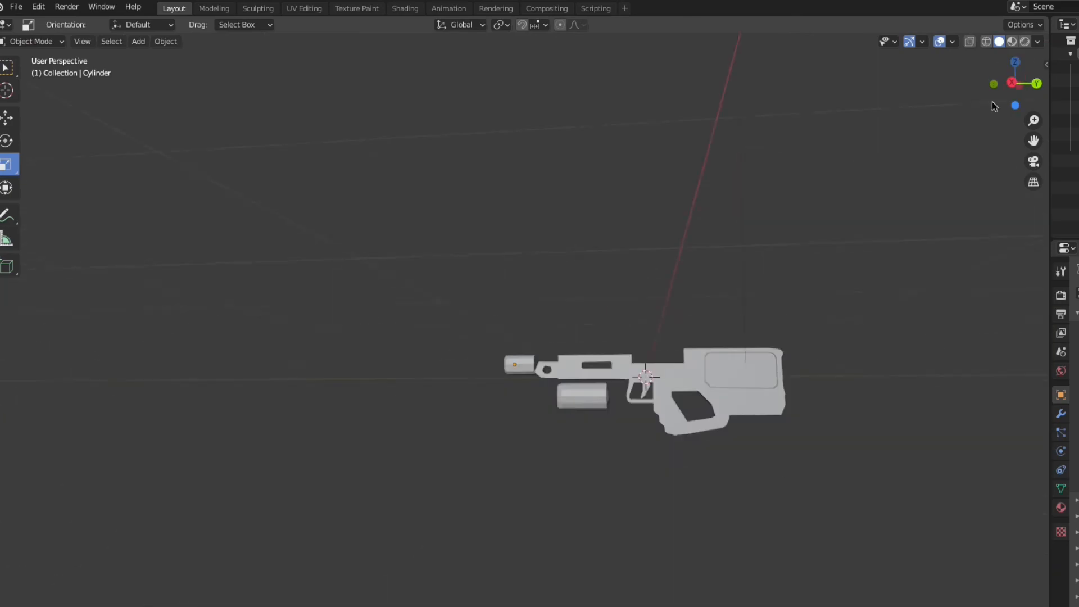
pyautogui.click(515, 254)
pyautogui.press('KP_3')
pyautogui.scroll(5, 515, 254)
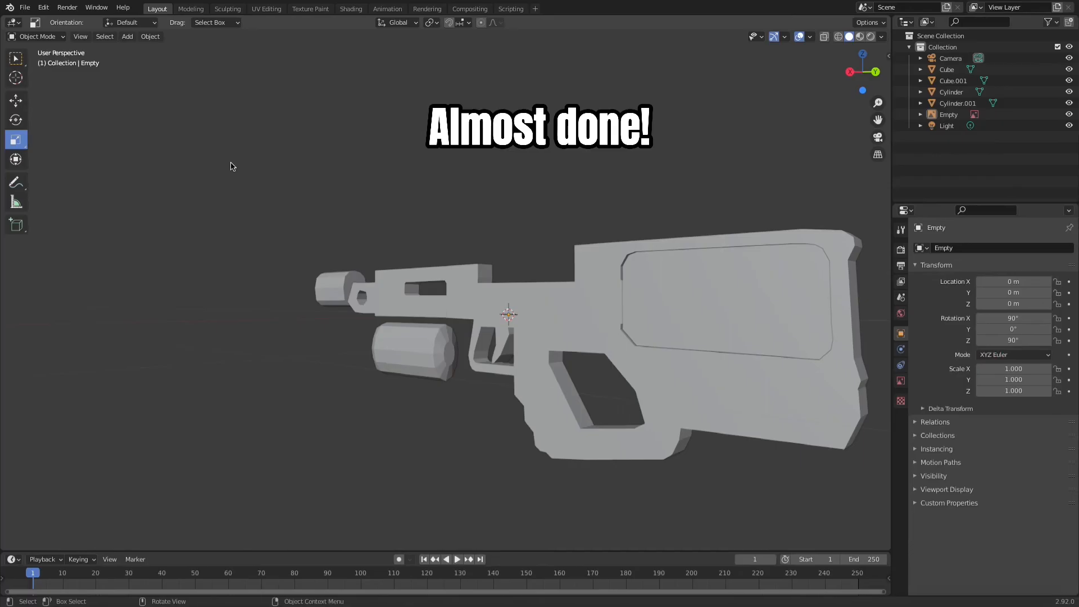
pyautogui.moveTo(443, 148); pyautogui.dragTo(799, 133, button='middle')
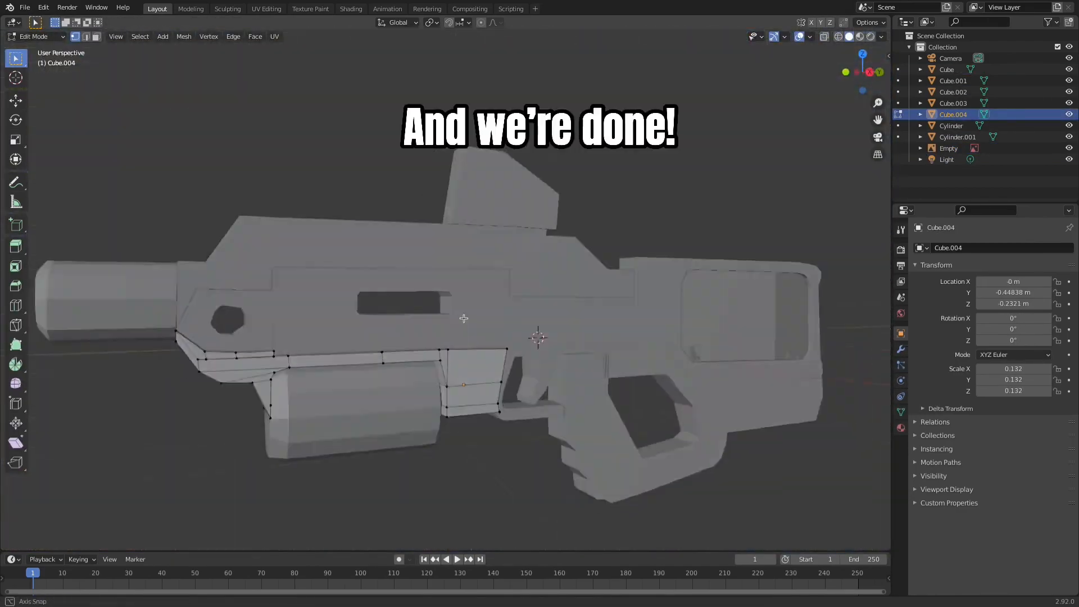
# Leave Edit Mode on the lower front housing and examine the complete rifle from several angles and distances.
pyautogui.moveTo(428, 315); pyautogui.dragTo(341, 183, button='middle')
pyautogui.press('Tab')
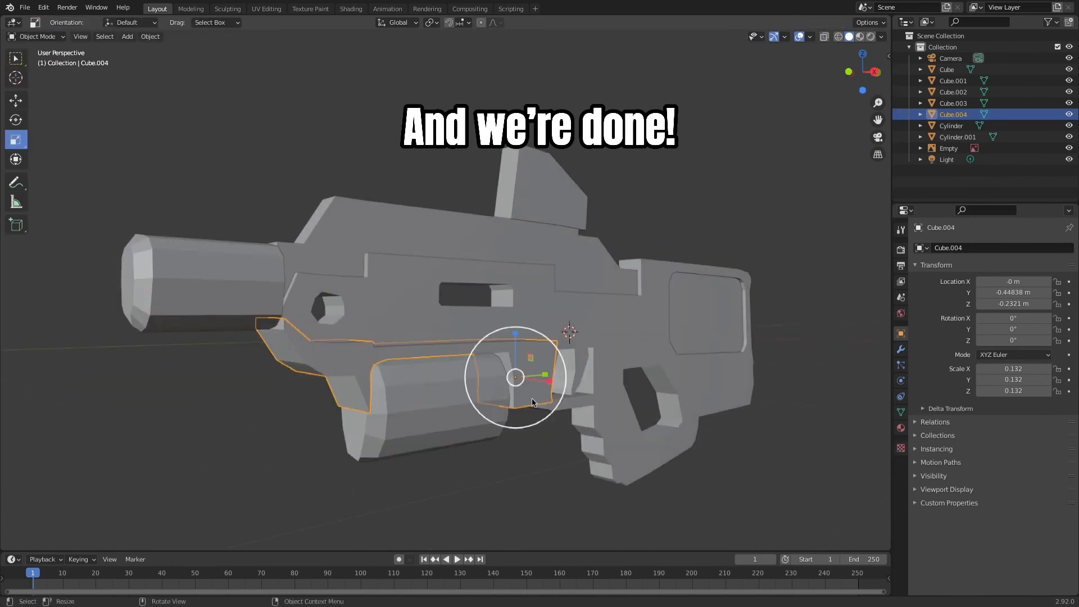
pyautogui.moveTo(558, 454)
pyautogui.mouseDown(button='middle')
pyautogui.moveTo(463, 444)
pyautogui.moveTo(478, 469)
pyautogui.moveTo(542, 443)
pyautogui.mouseUp(button='middle')
pyautogui.scroll(-5, 463, 444)
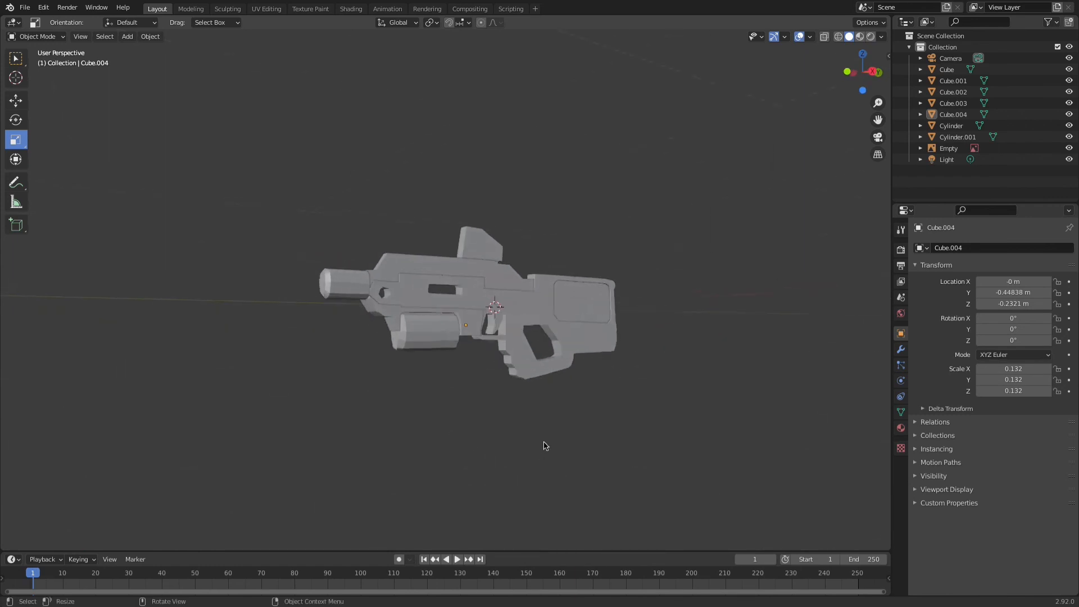
pyautogui.scroll(4, 542, 444)
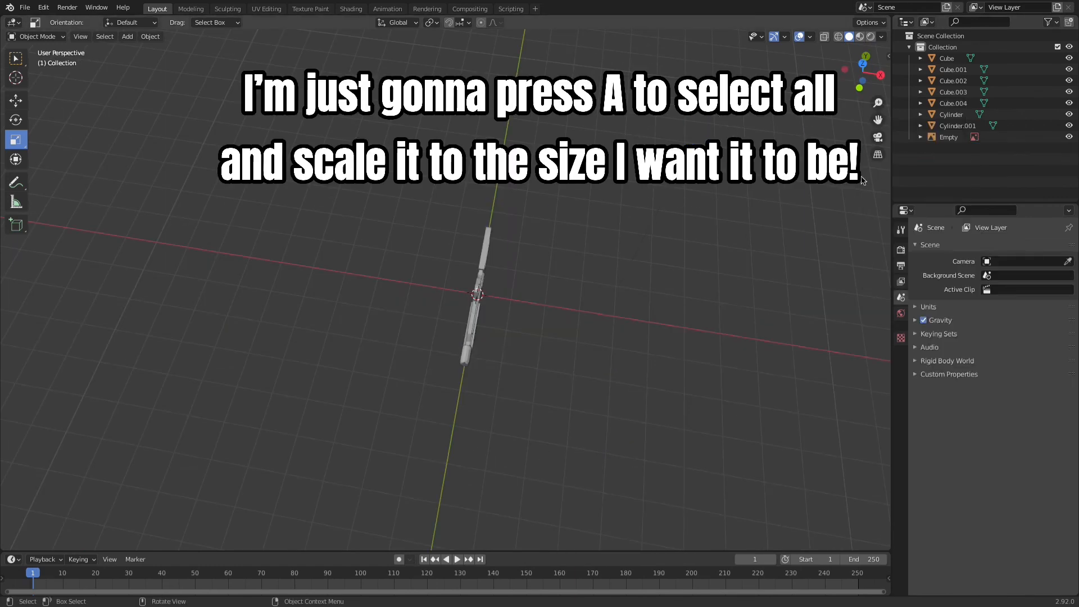